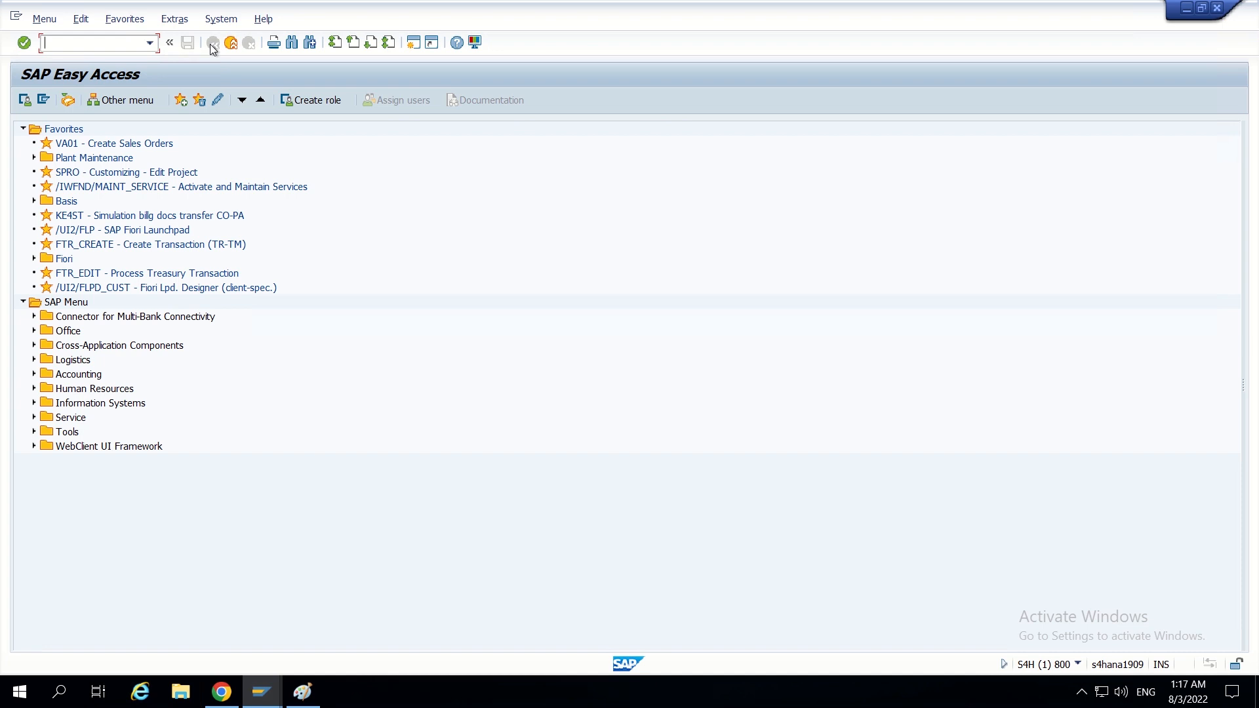
- Launch the NWBC transaction, take its launch address from the Internet Explorer window, and close that window
text(wbc)
key(Return)
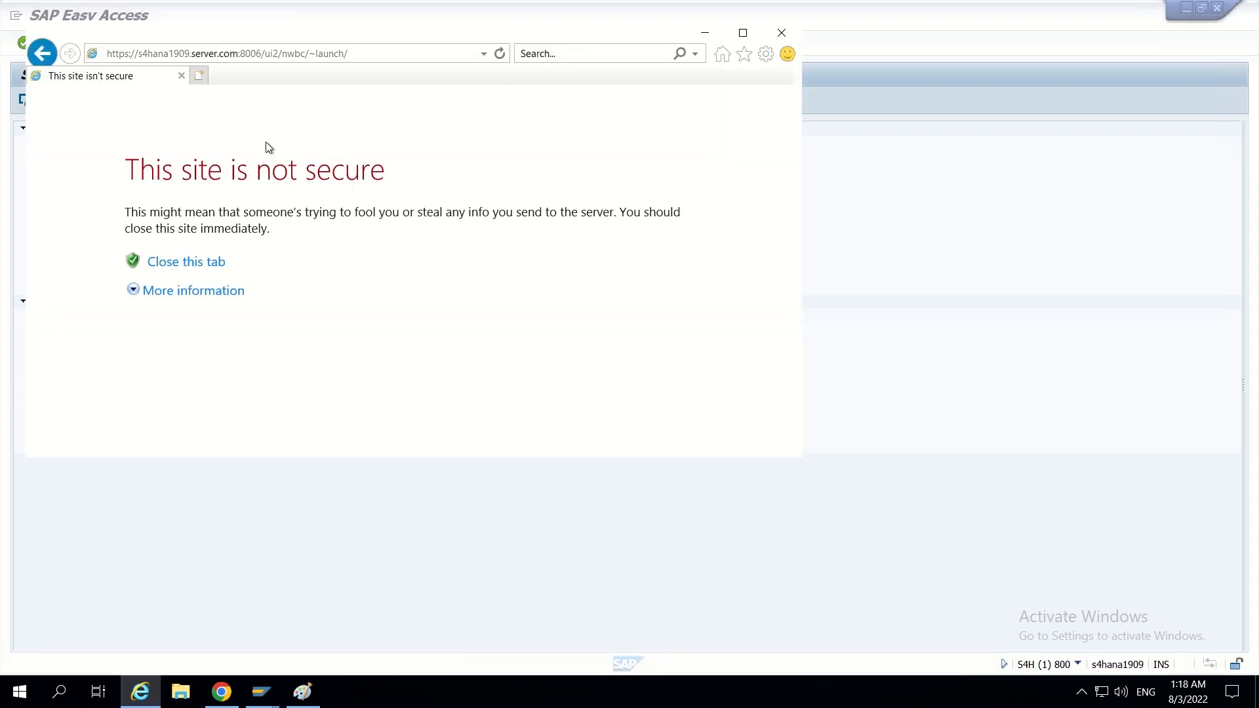
click(262, 53)
key(ctrl+c)
key(BackSpace)
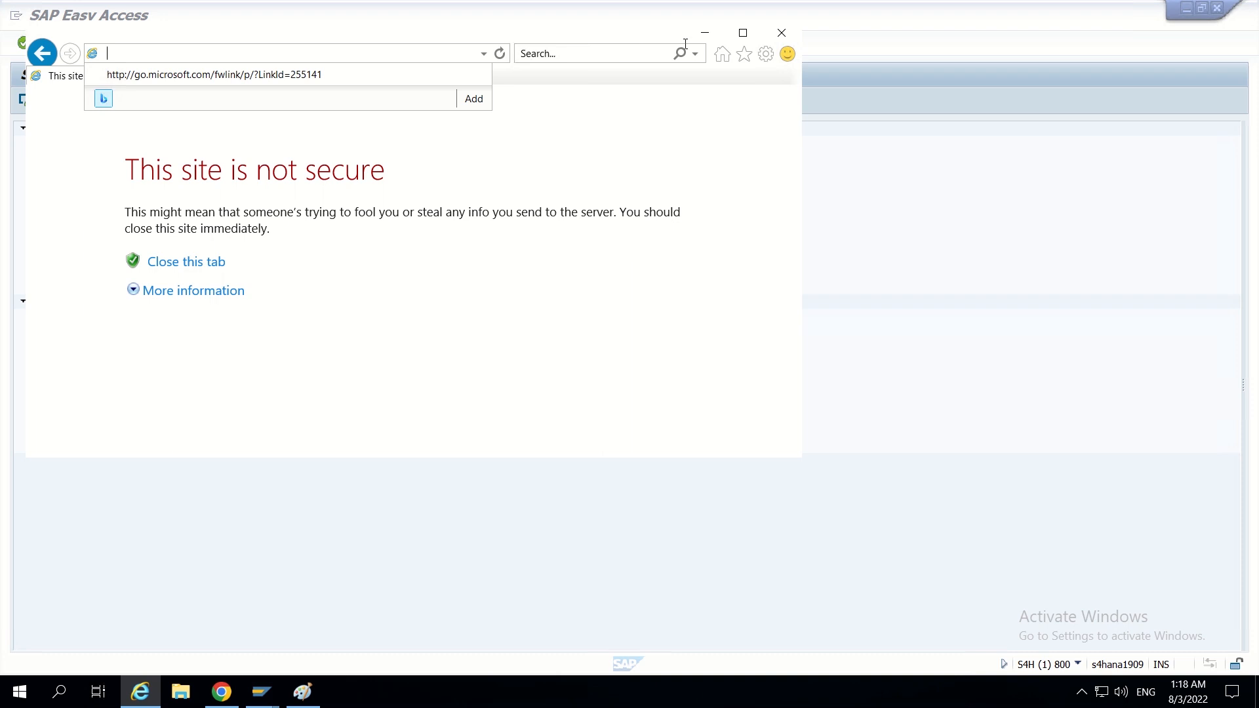
click(782, 34)
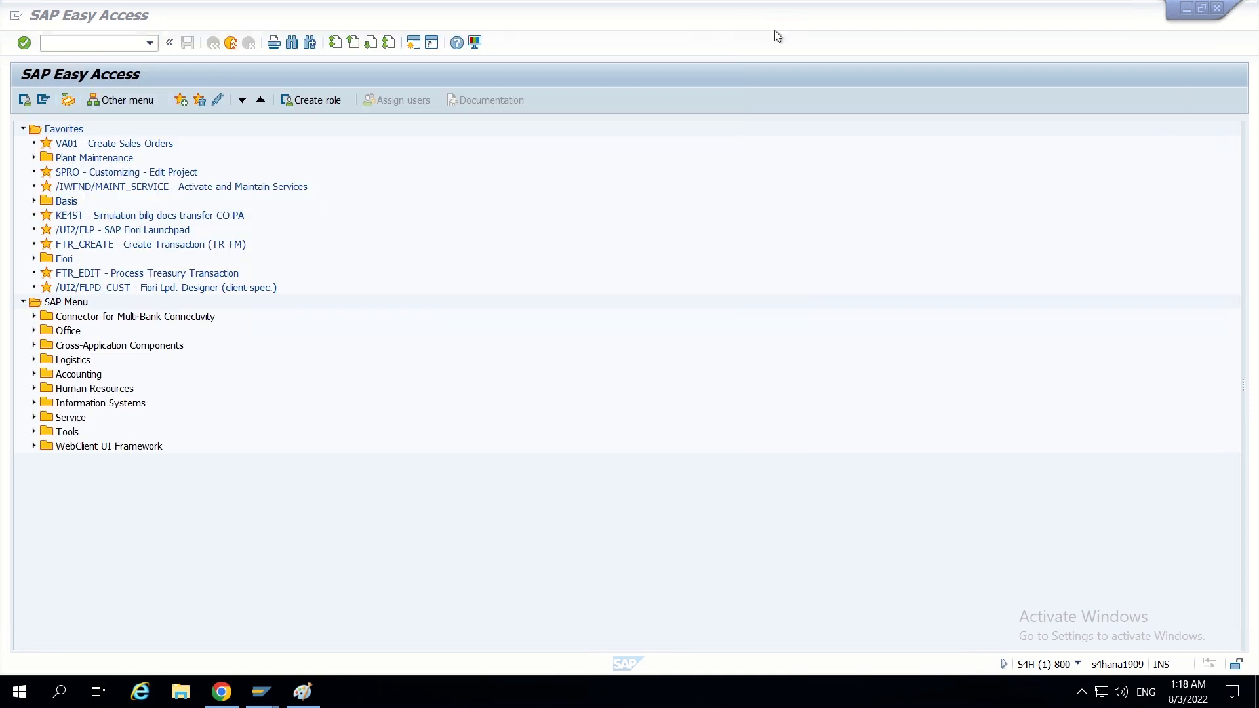
- Switch to Chrome, load the copied NWBC launch address in a new tab, and enter the /nwbc cockpit
click(222, 692)
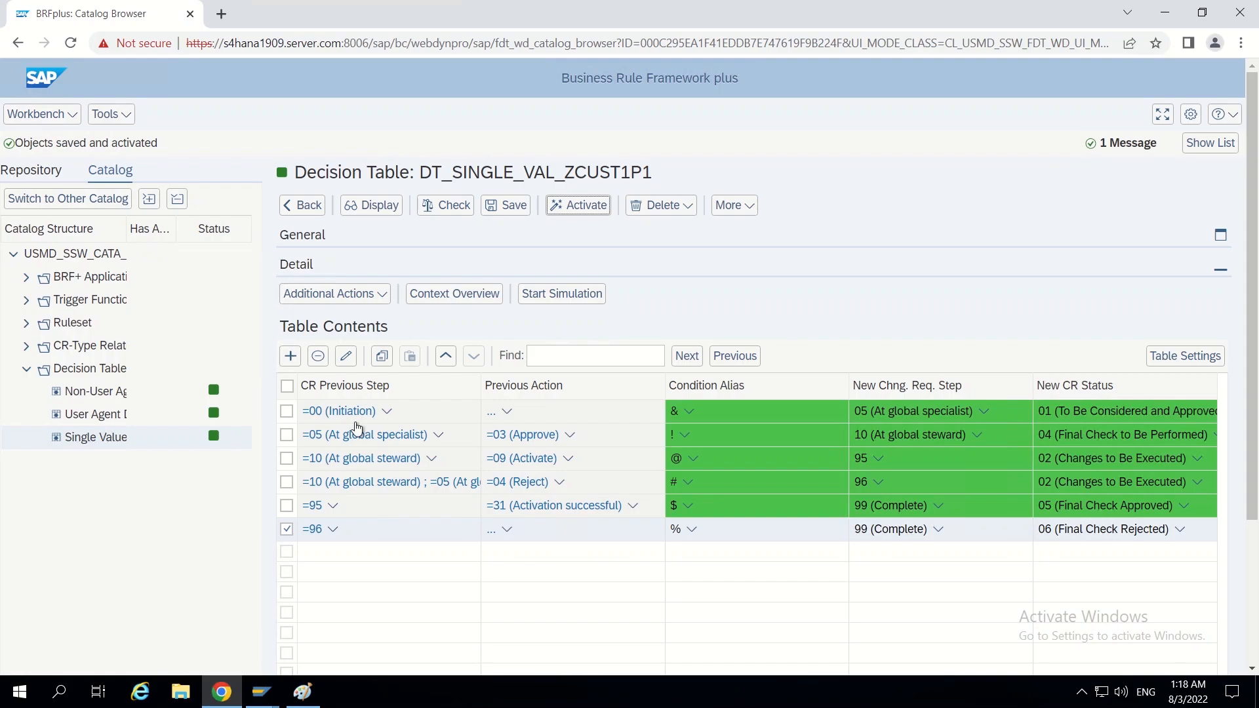
click(221, 14)
key(ctrl+v)
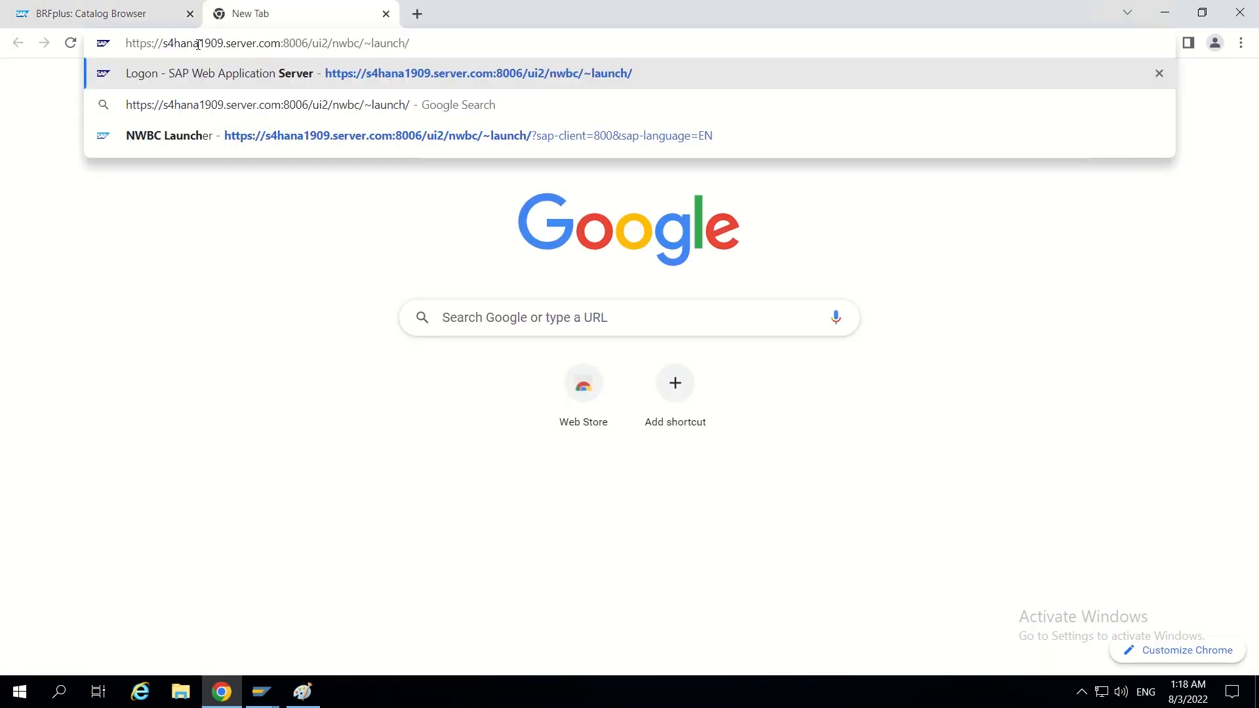
key(Return)
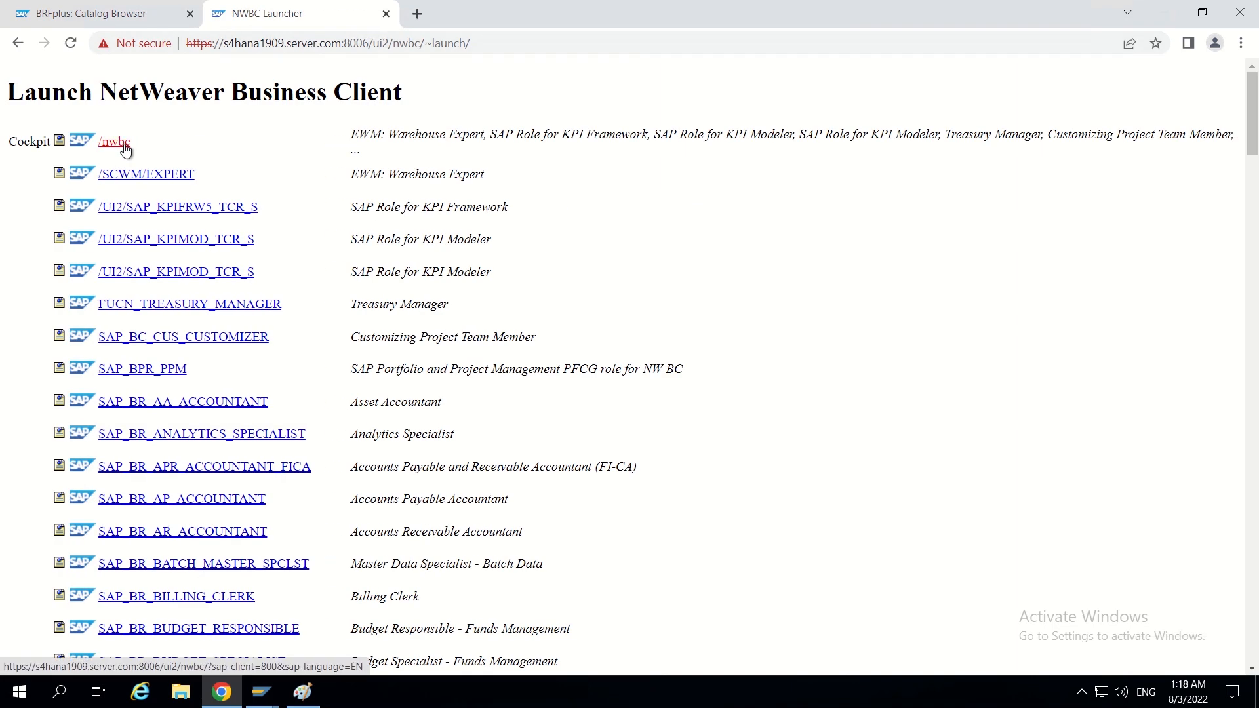
click(125, 150)
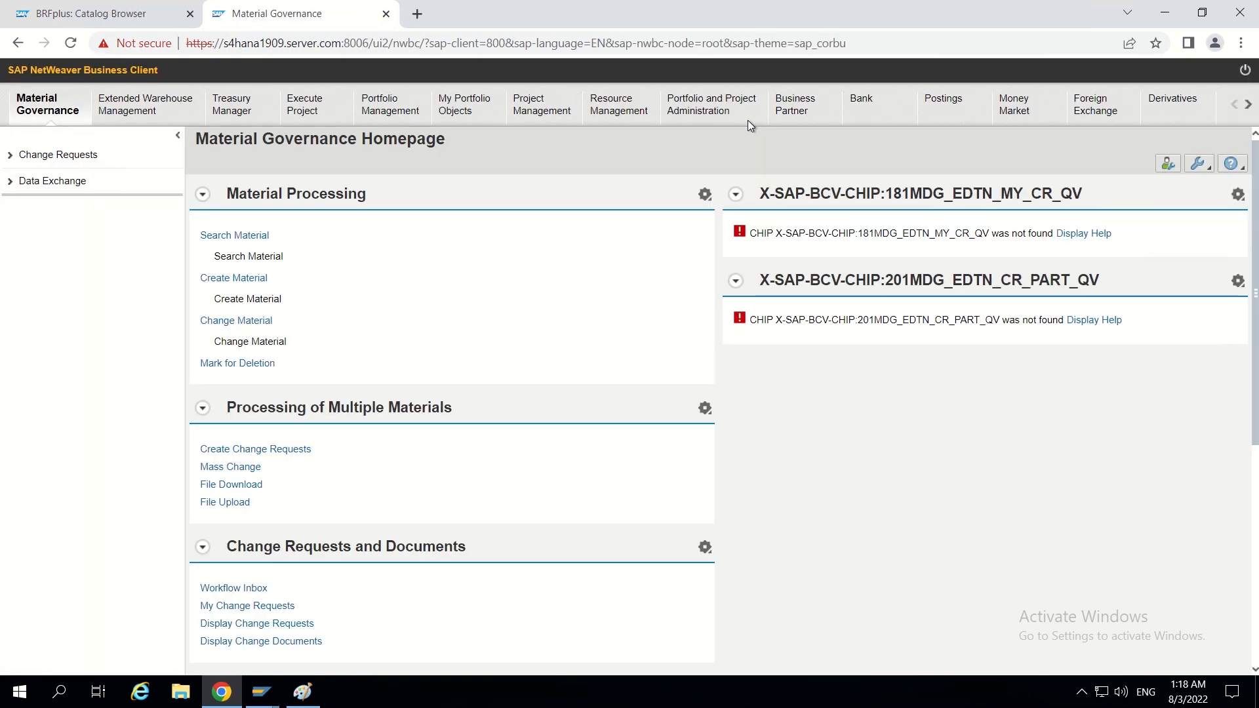
- Open Search Customer under Customer Maintenance in Master Data Governance for Customer: Menu
click(1247, 104)
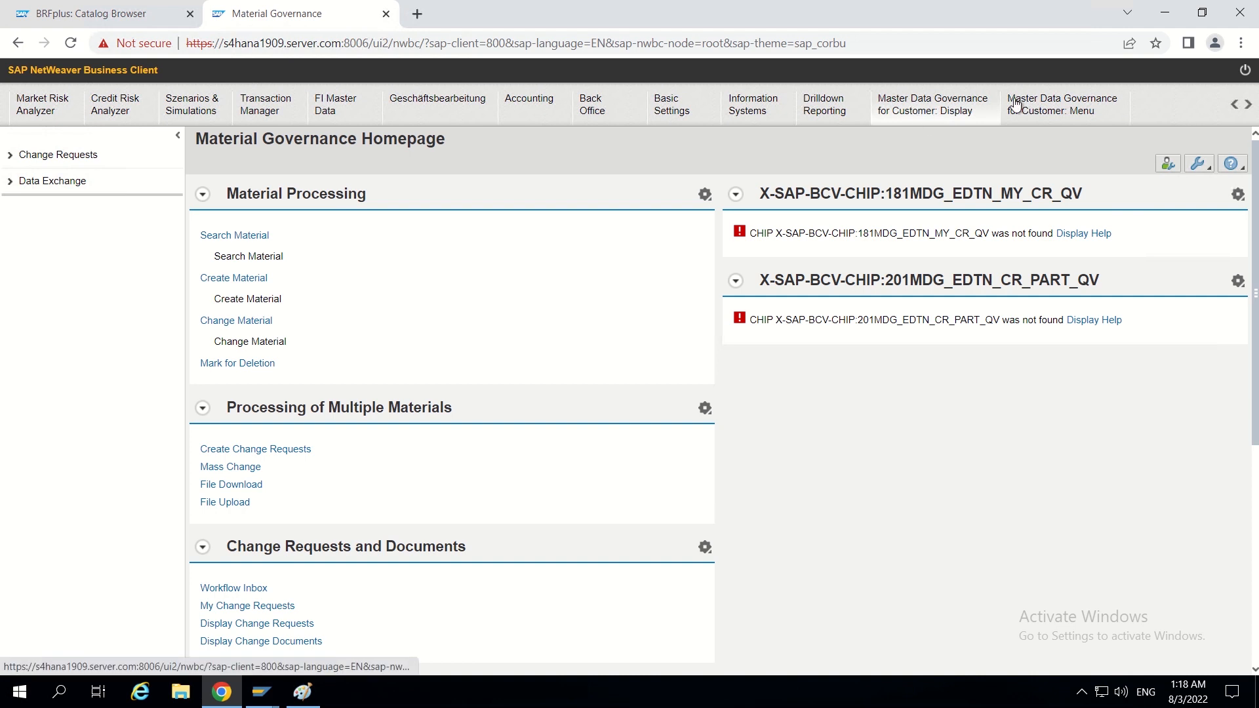
click(1041, 104)
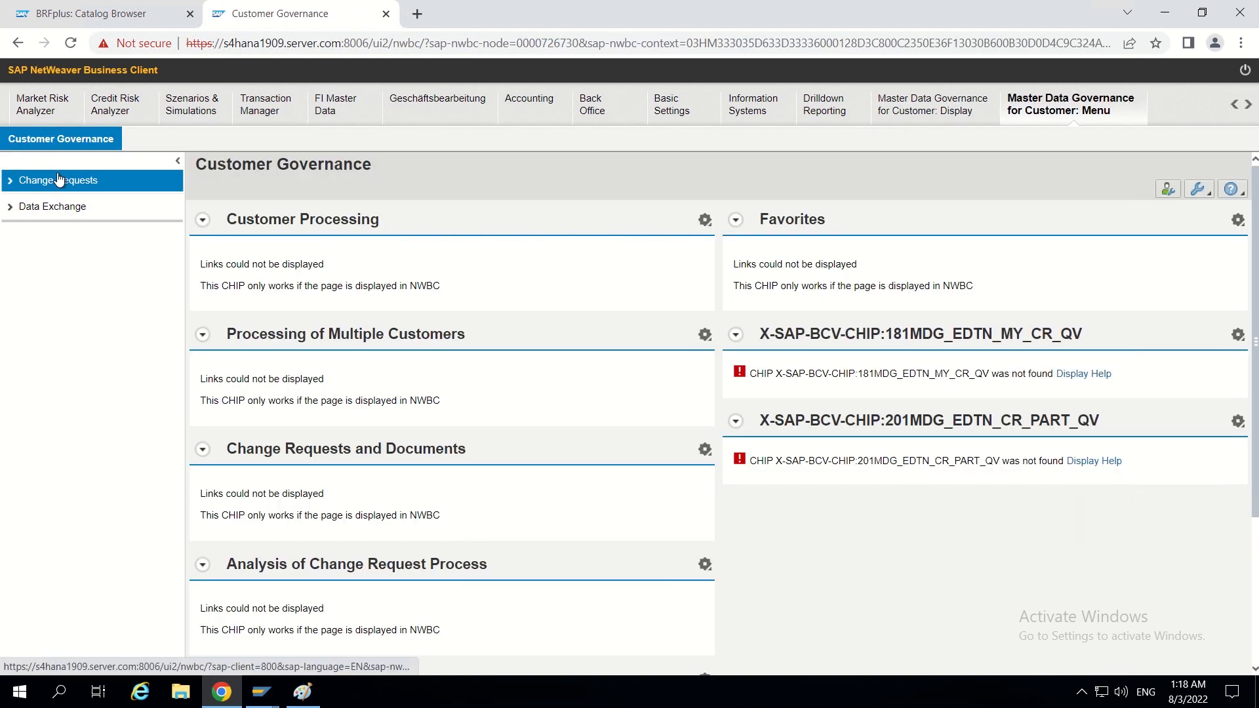
click(58, 180)
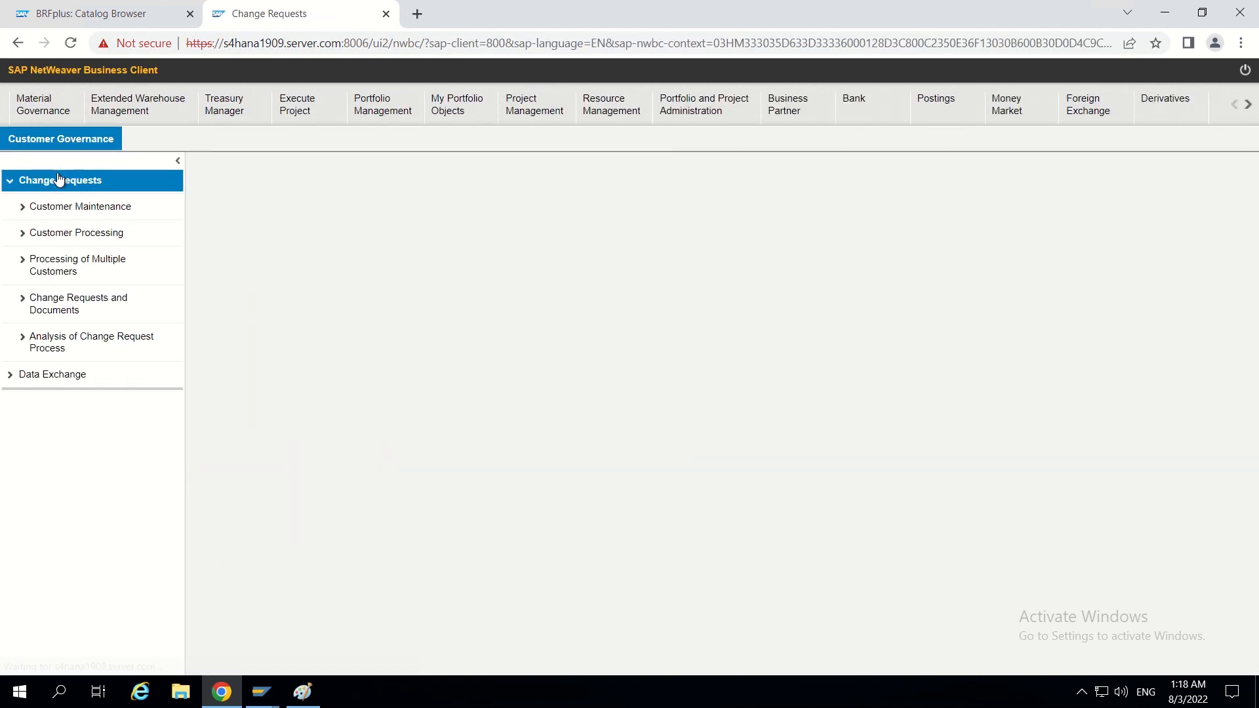
click(78, 207)
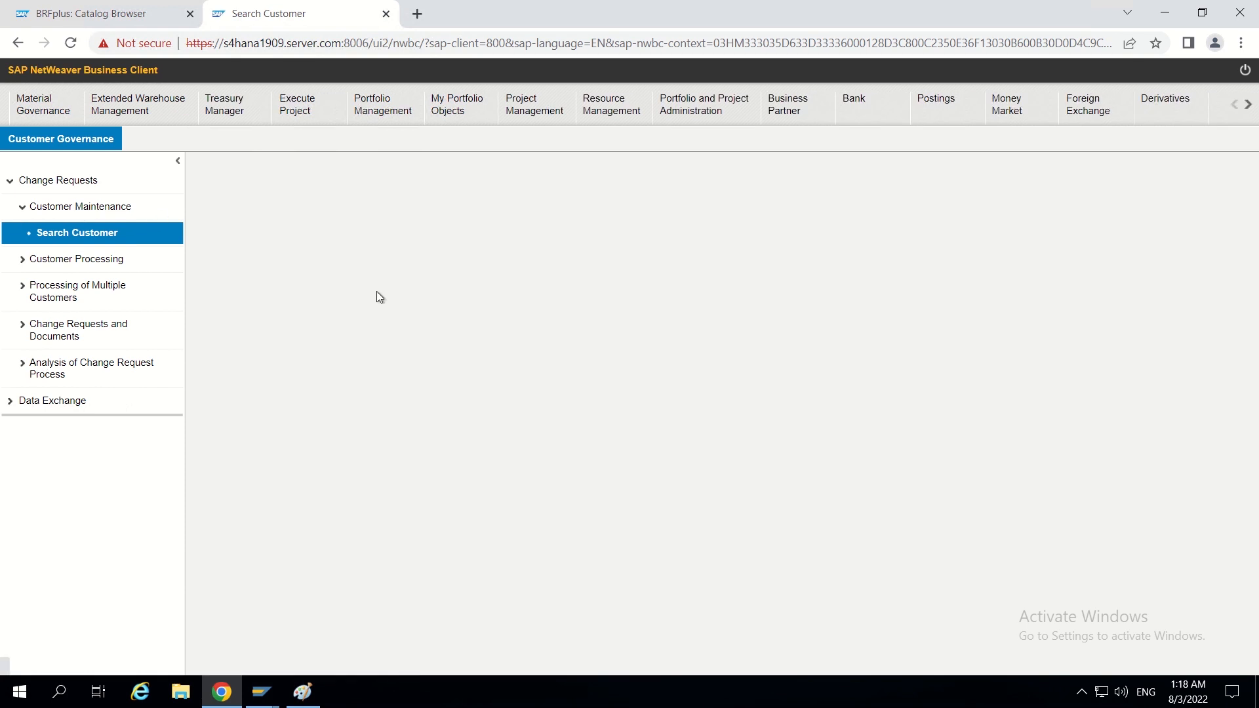
- Start a new organization with the change request type Create Customer TEST
click(240, 529)
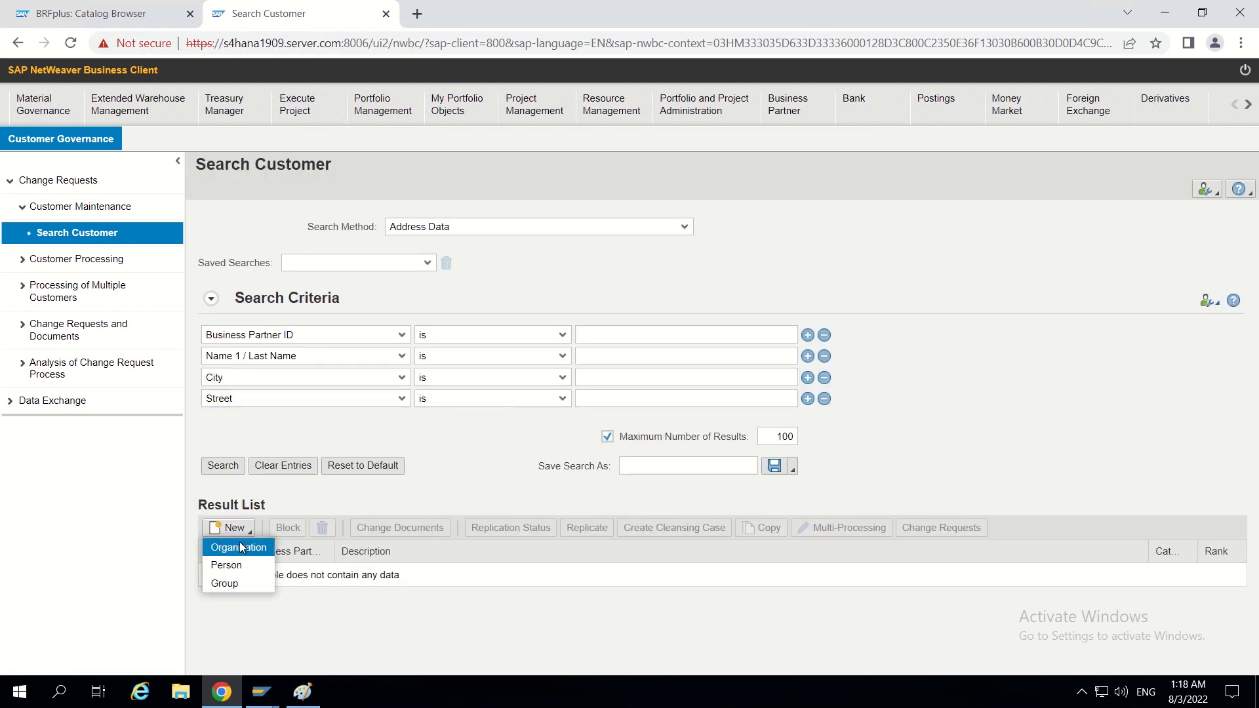
click(238, 547)
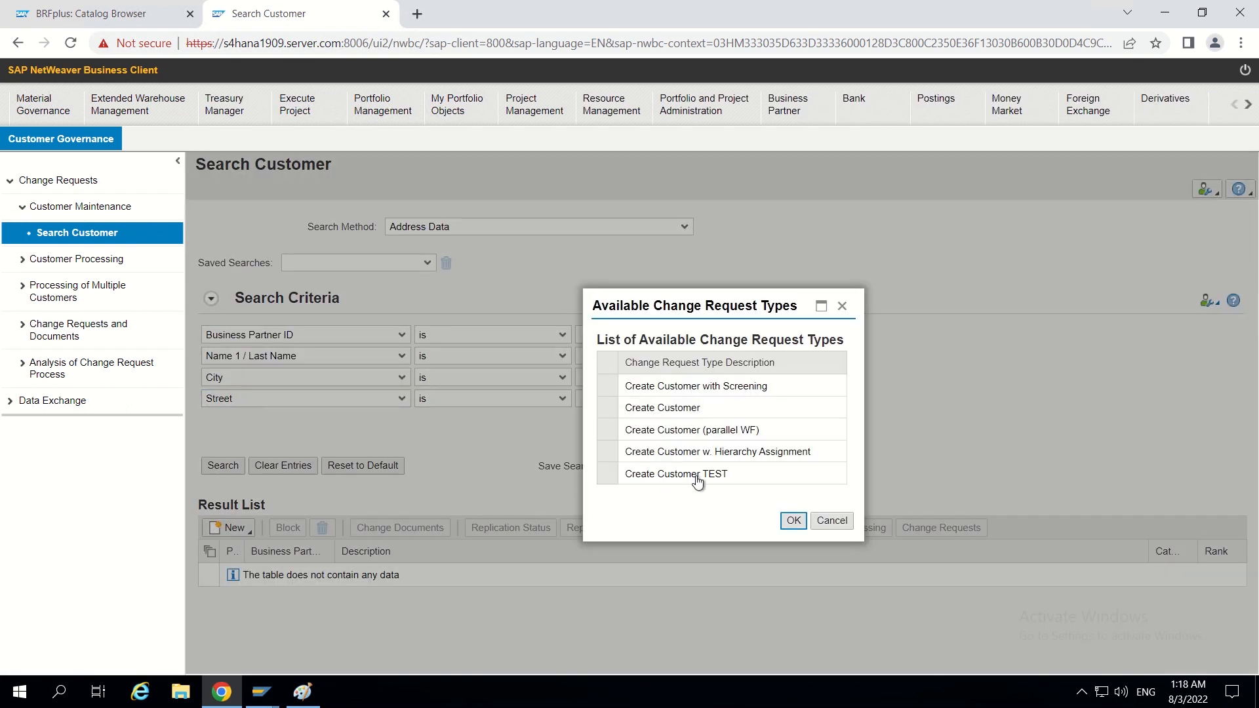
click(646, 484)
click(797, 522)
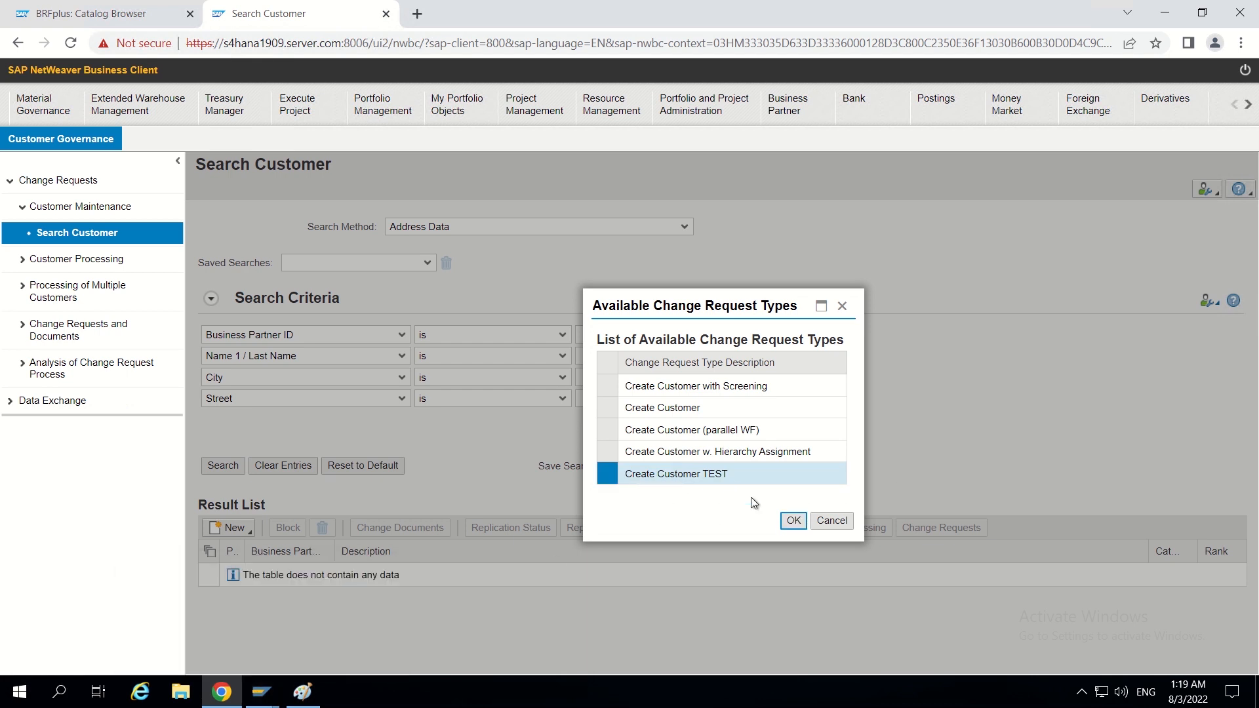
click(790, 525)
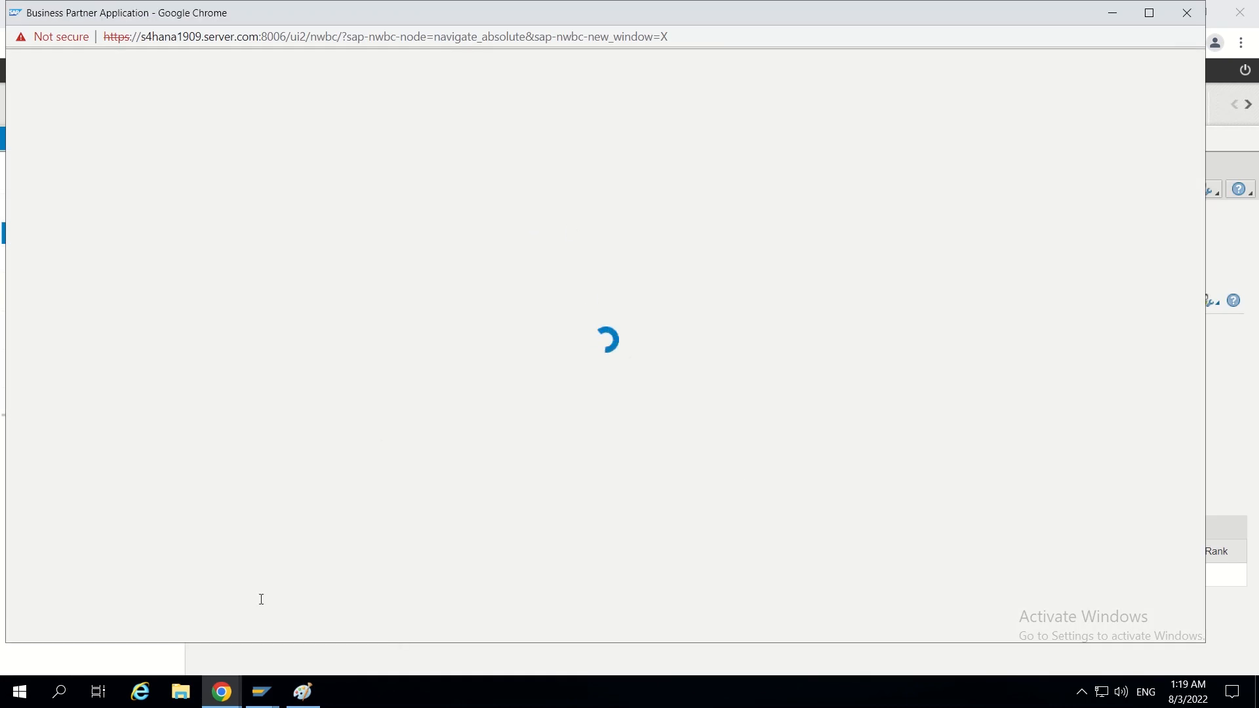
- Check the logged-on user in SAP GUI's system status, then review the approval workflow diagram in Paint
mouse_move(261, 692)
click(329, 631)
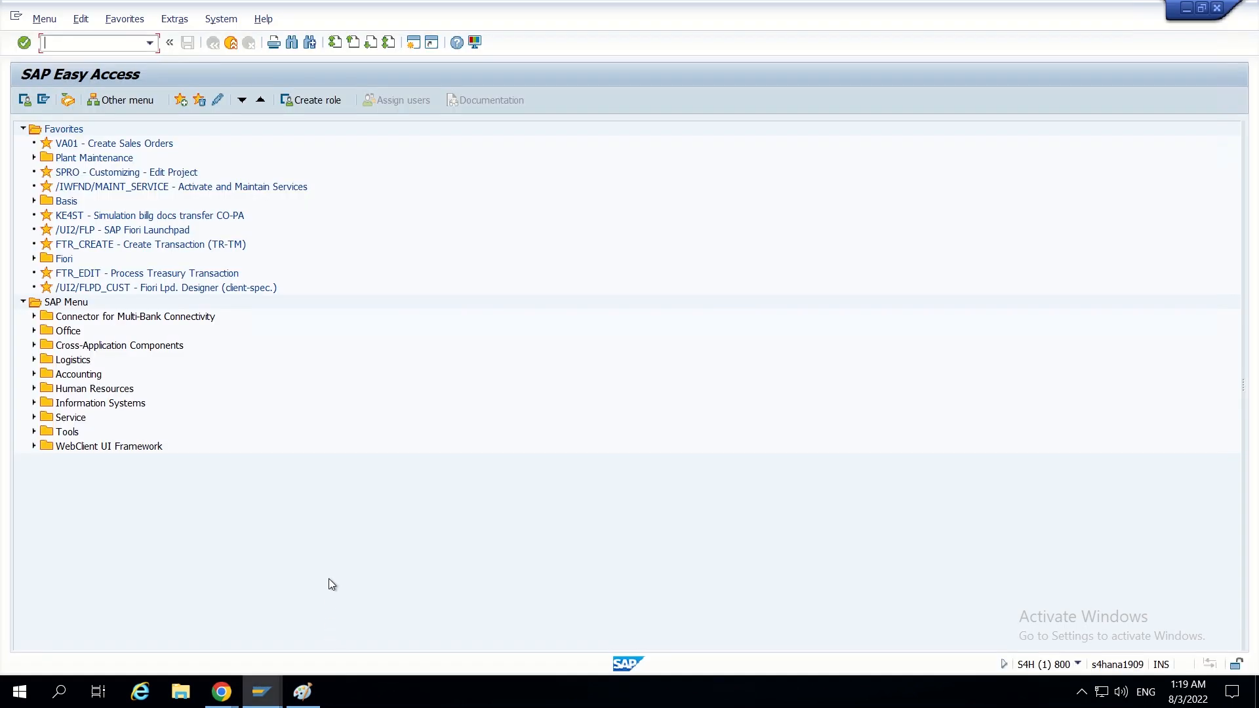
click(233, 20)
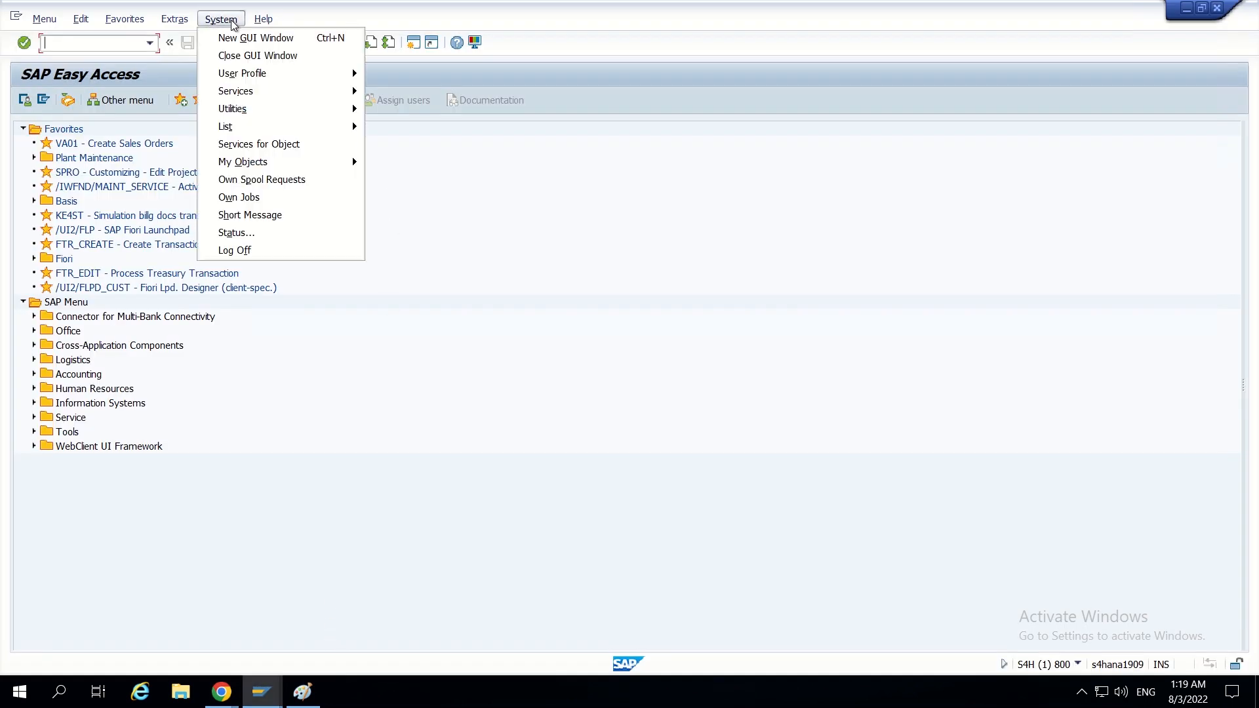
click(246, 233)
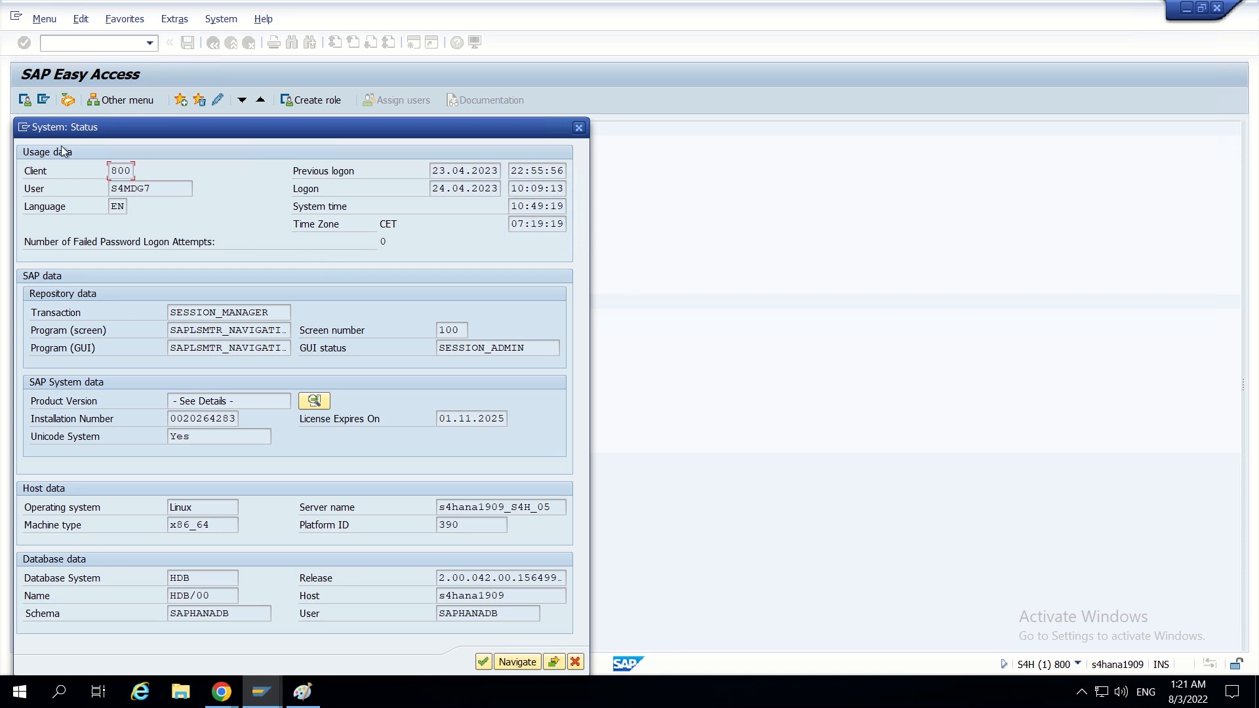
drag(81, 133, 141, 81)
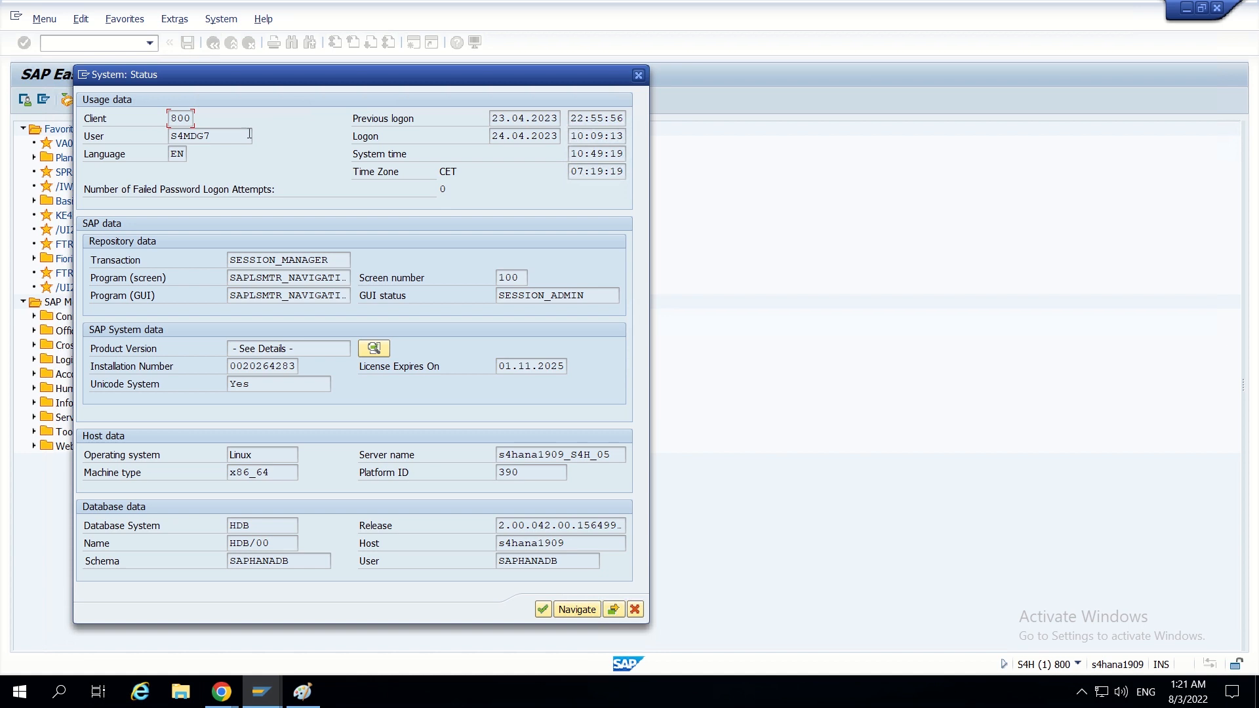
drag(226, 134, 160, 136)
click(635, 611)
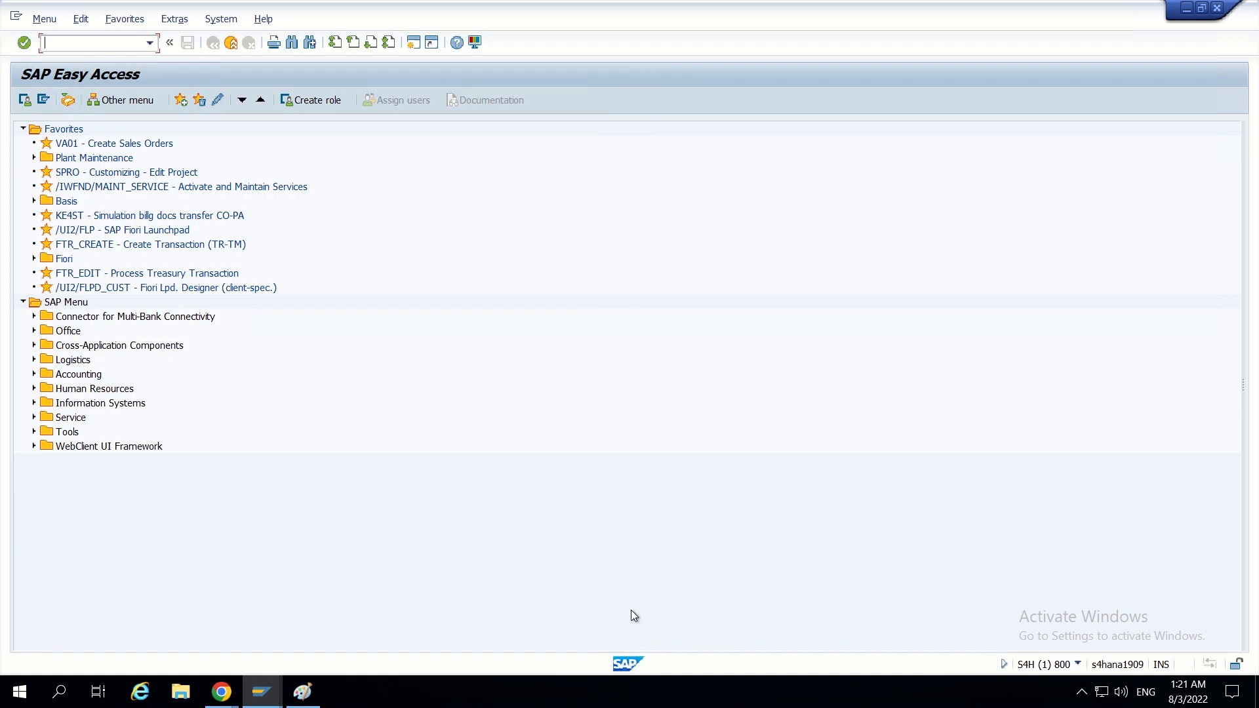
click(302, 691)
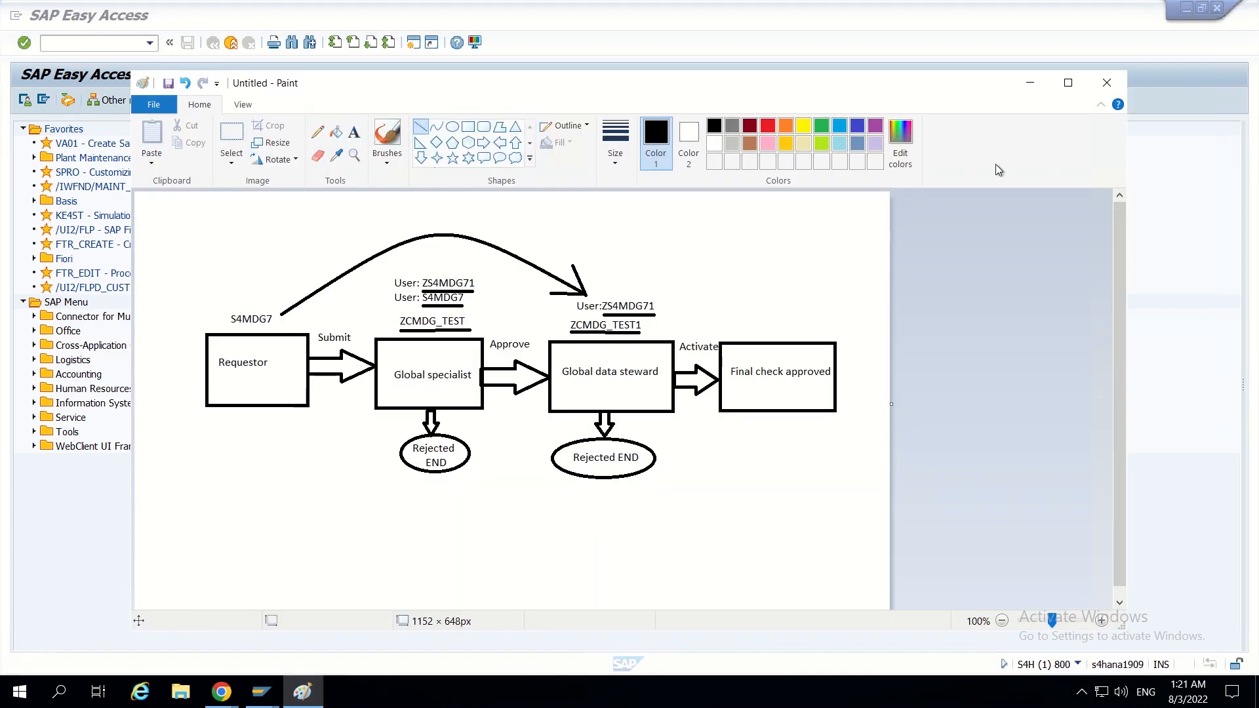
click(1029, 83)
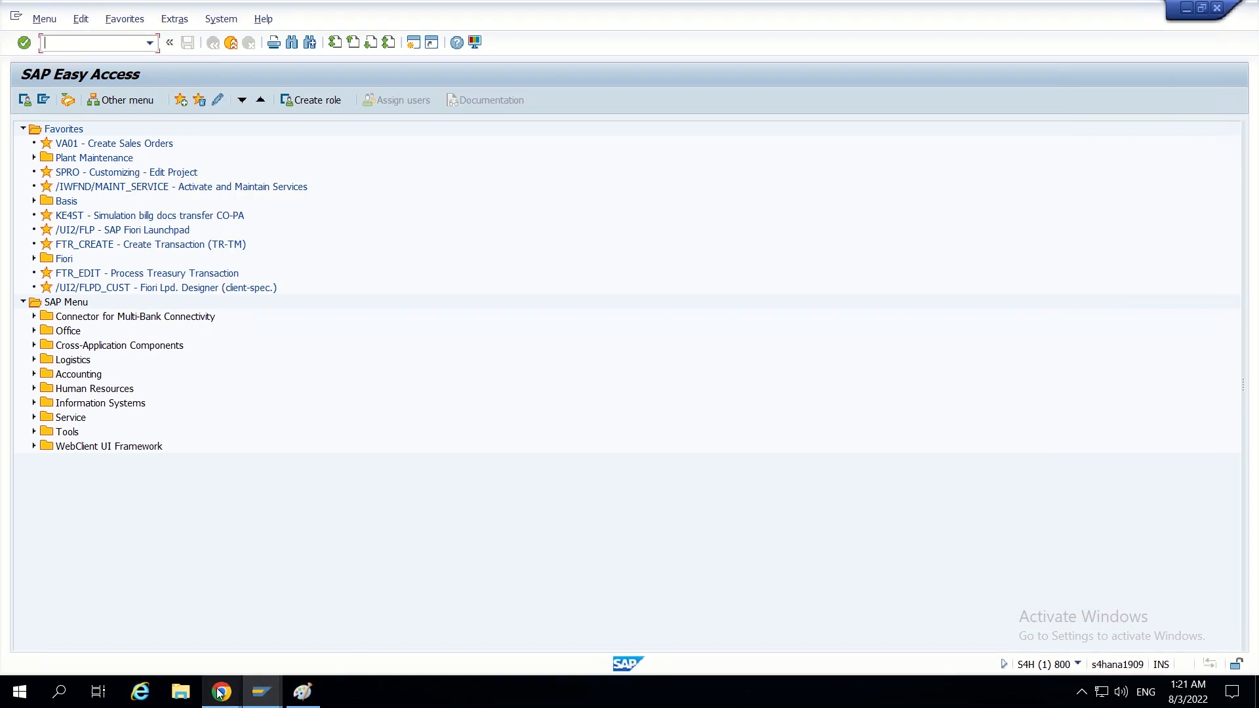
- Return to Search Customer in Chrome and create a new organization using the Create Customer TEST change request type
mouse_move(222, 692)
click(135, 619)
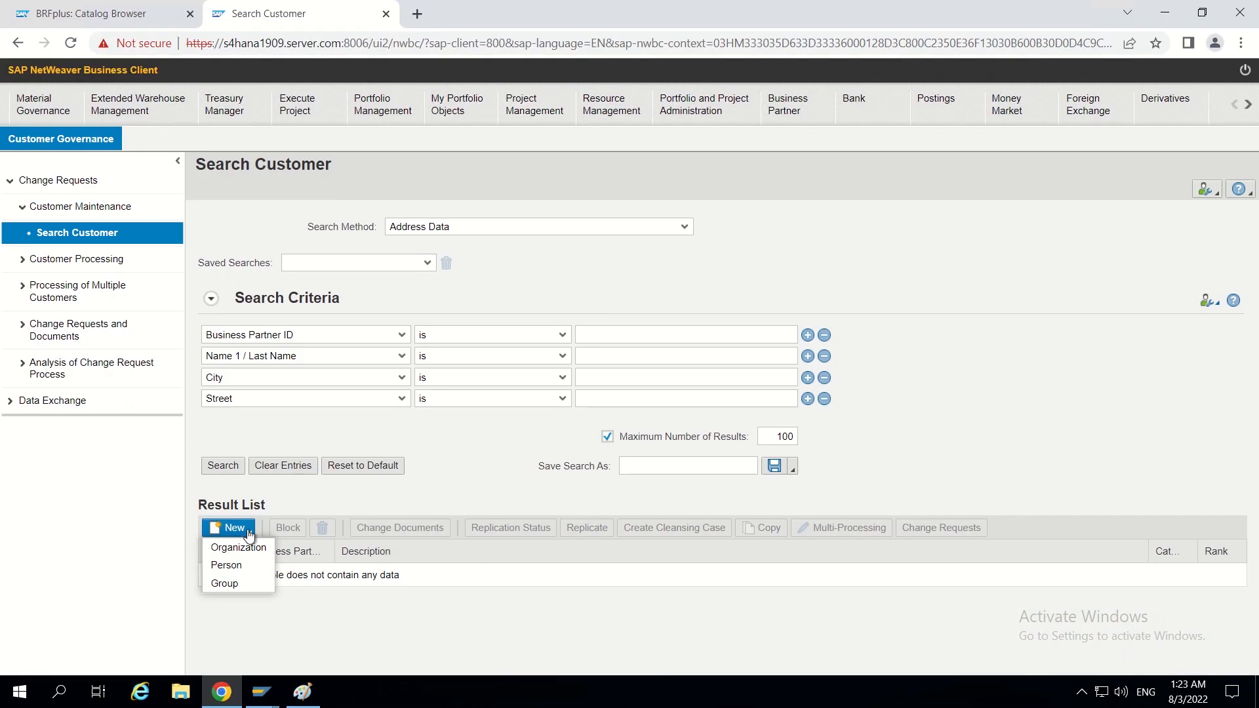
click(238, 548)
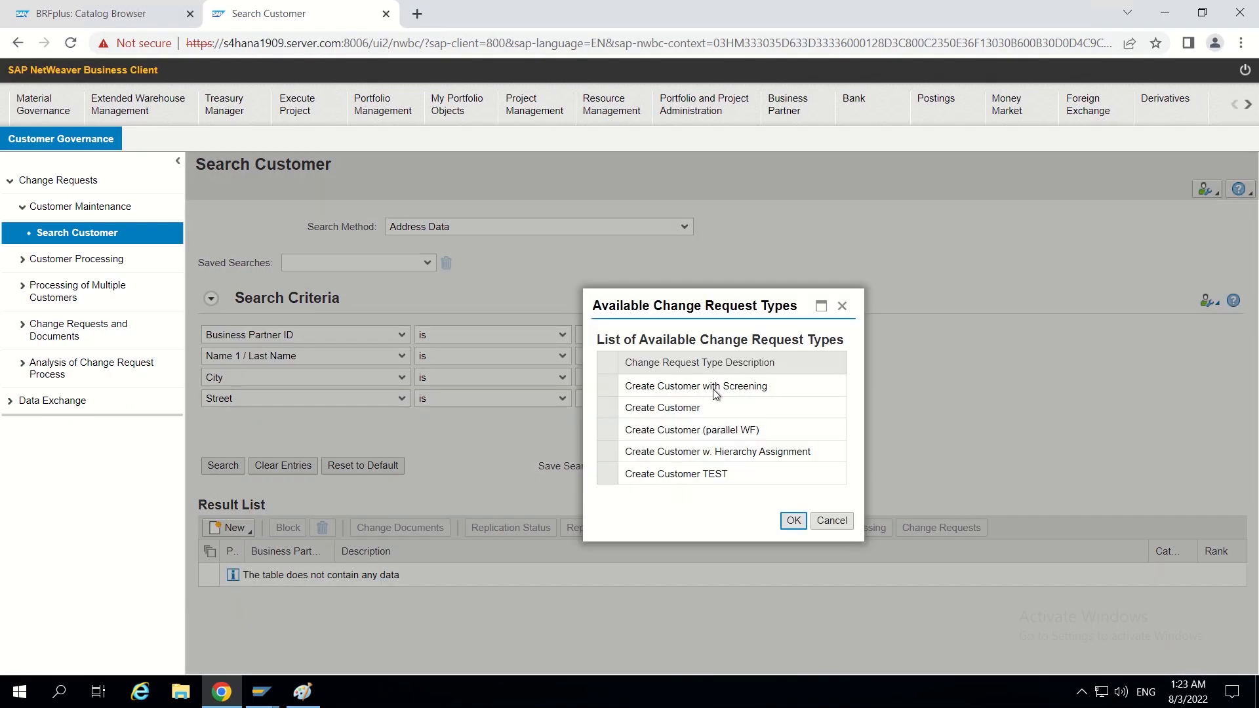
click(641, 475)
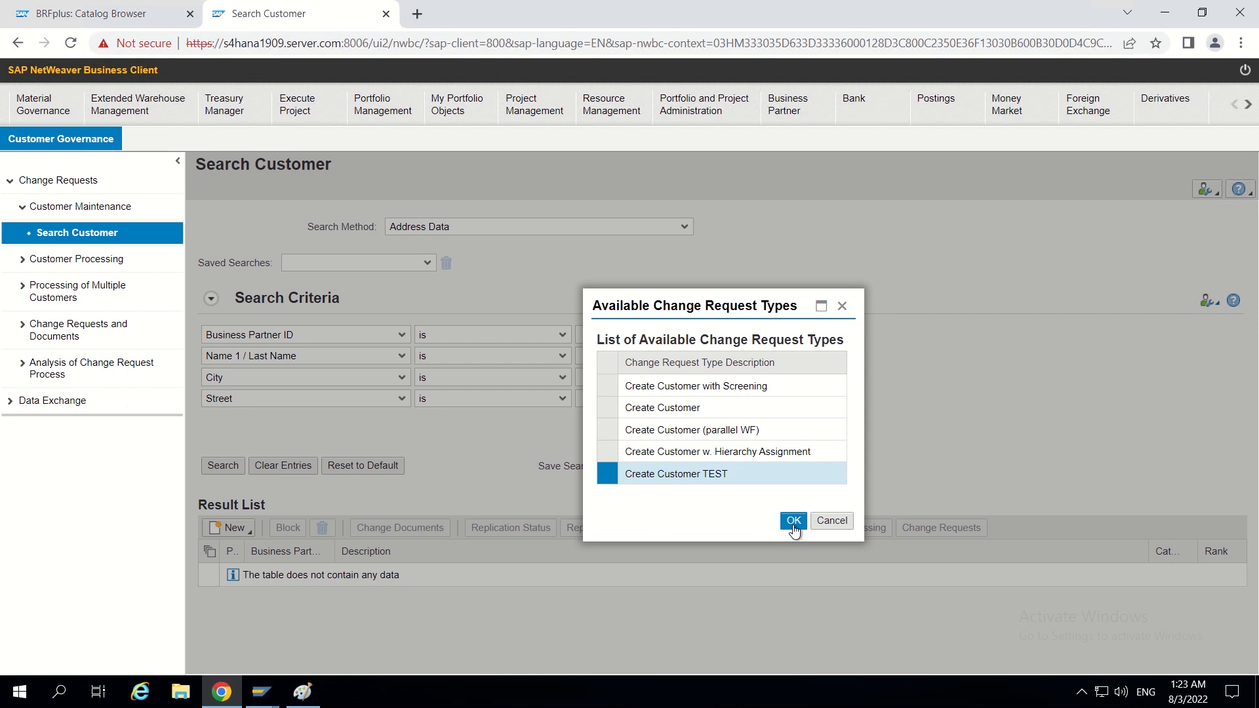
click(794, 522)
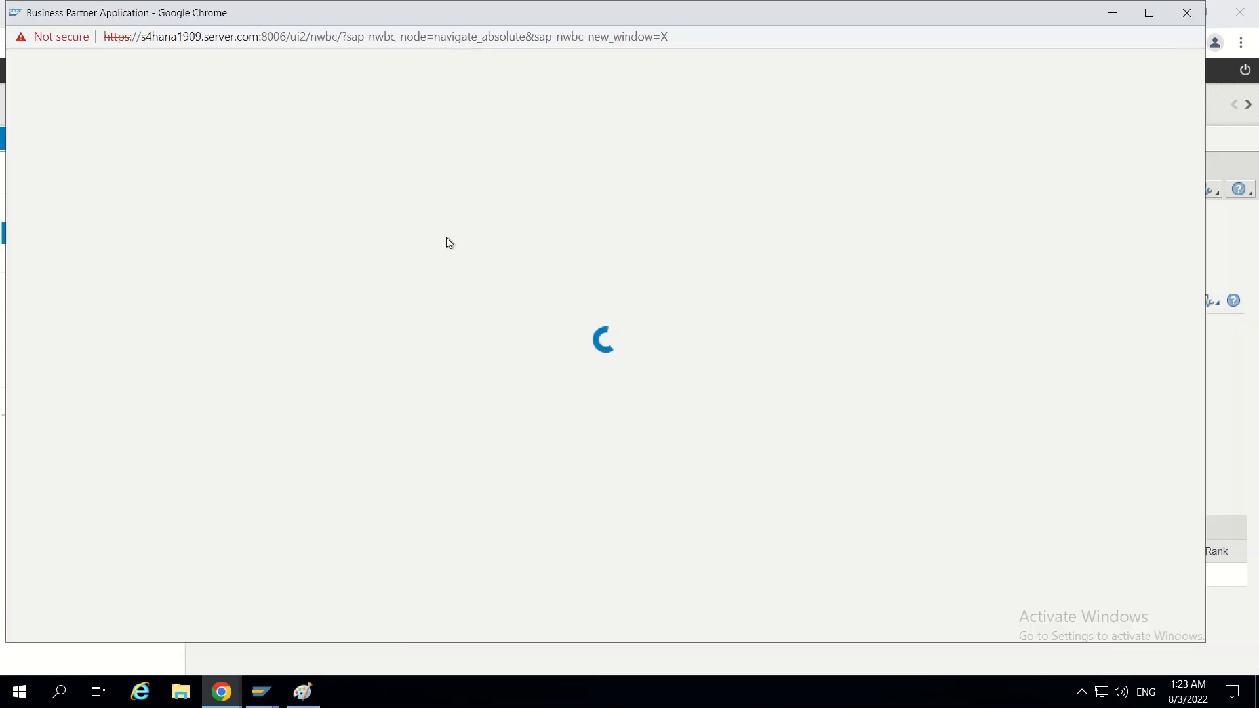
- Fill in the change request with description TEST, business partner grouping Birla grouping, and Name 1 ABK
click(273, 257)
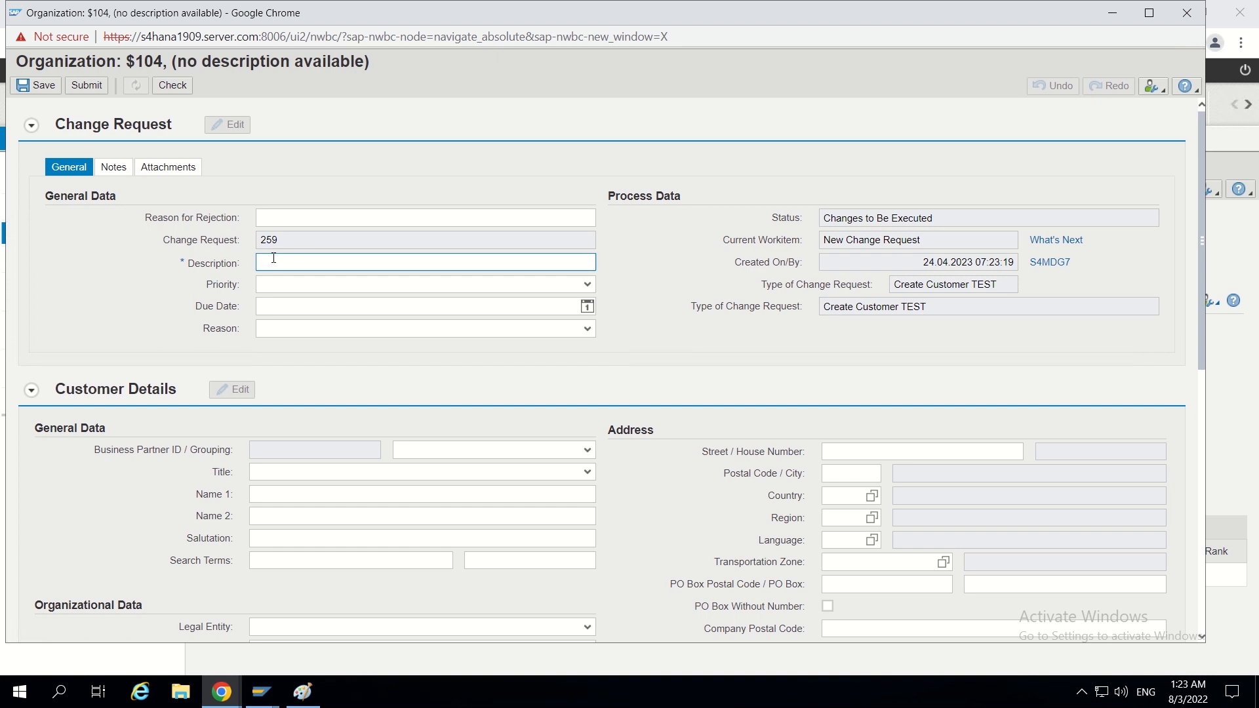
text(TEST)
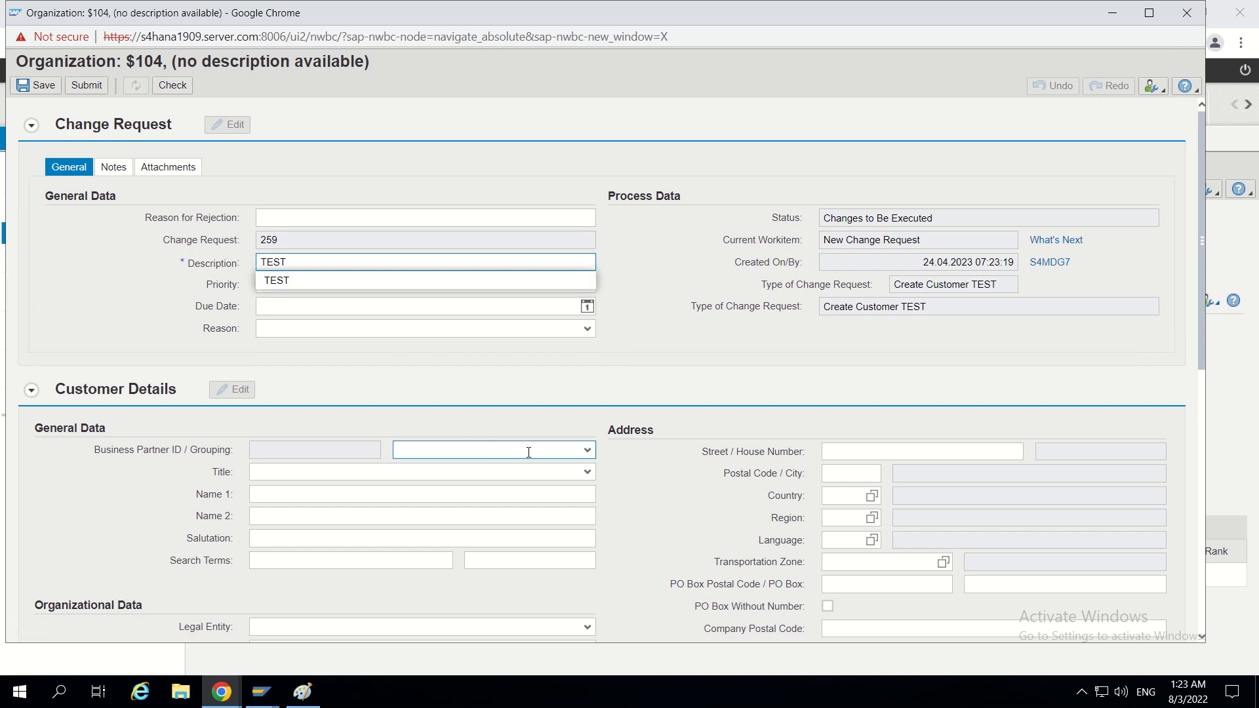
click(529, 450)
scroll(492, 515, down, 3)
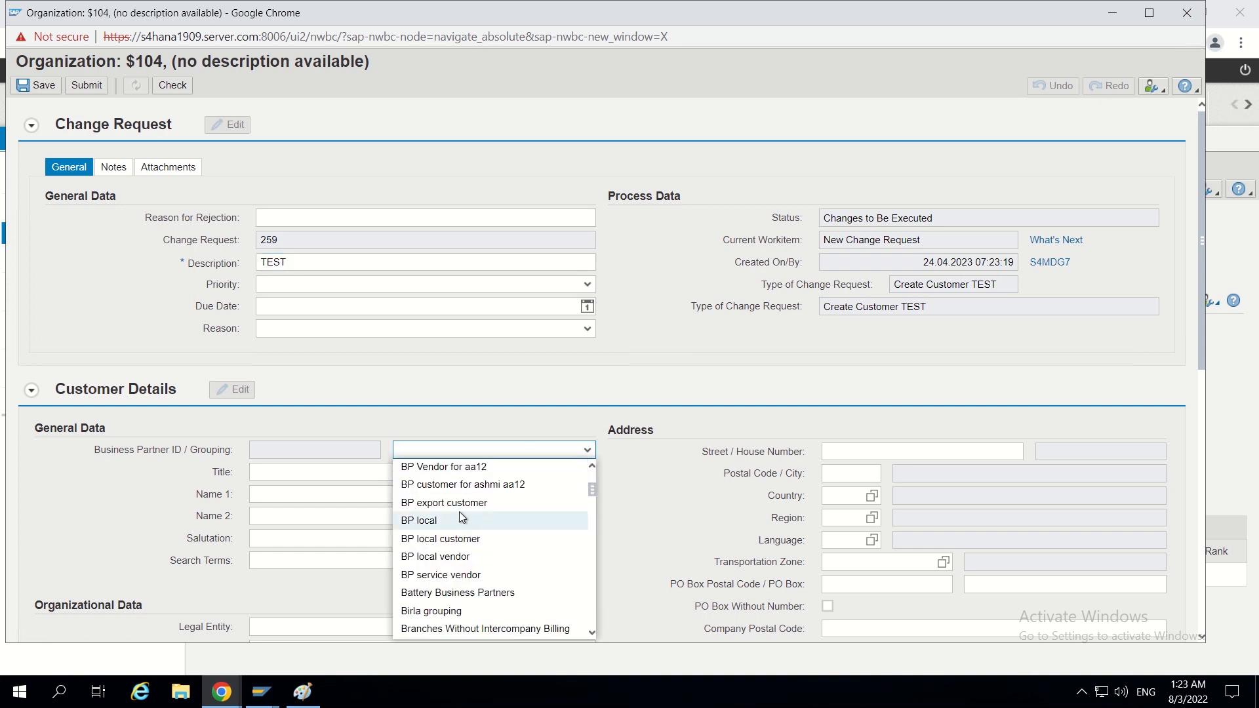
click(445, 612)
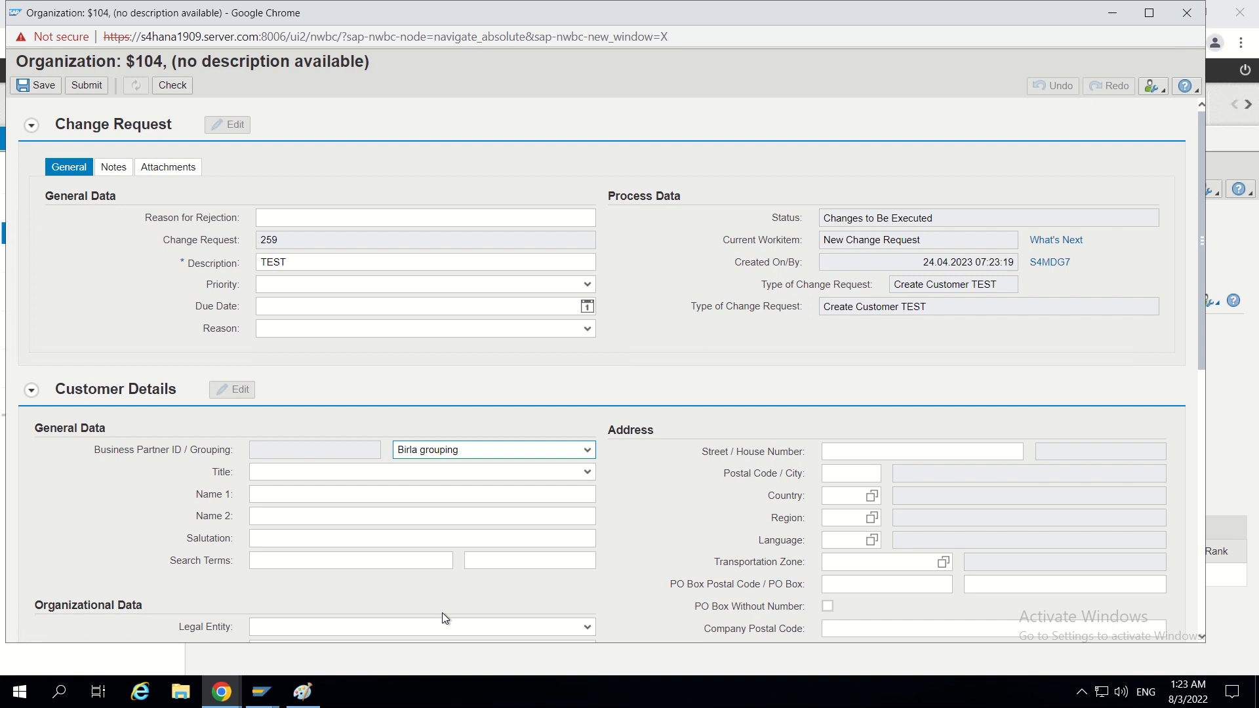
click(284, 497)
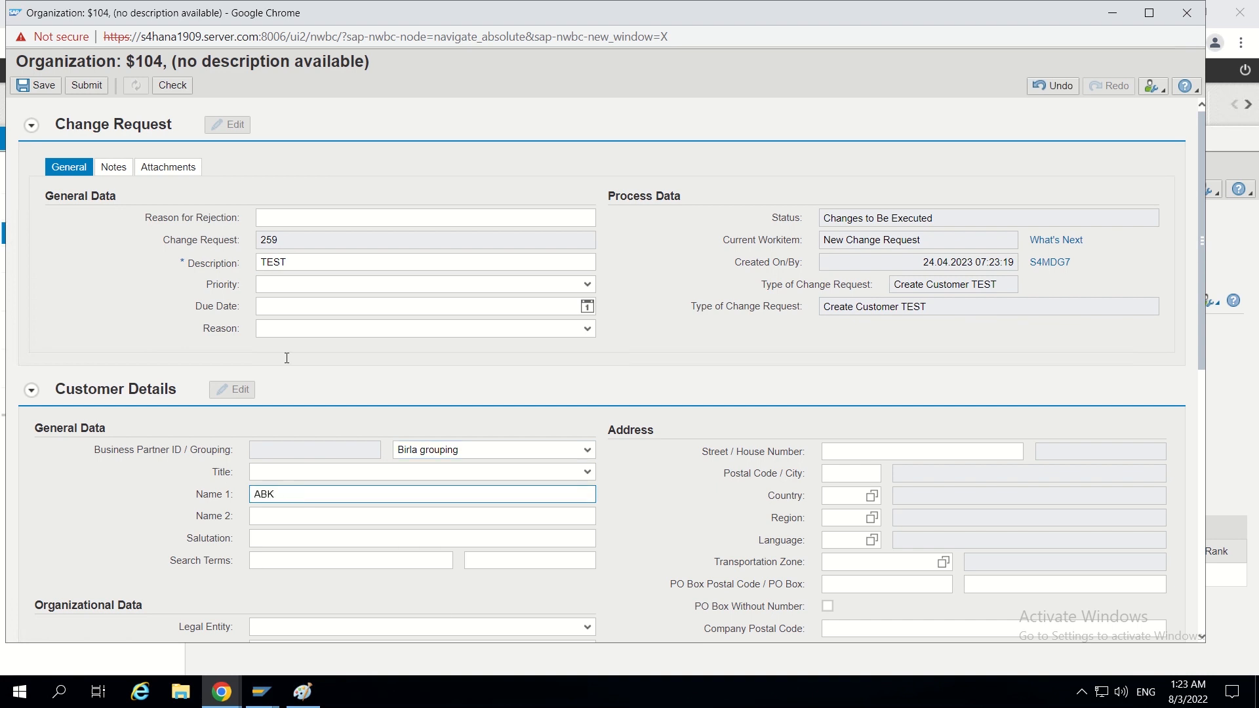
- Check the customer change request for errors, submit it, and refresh its workflow status
click(168, 90)
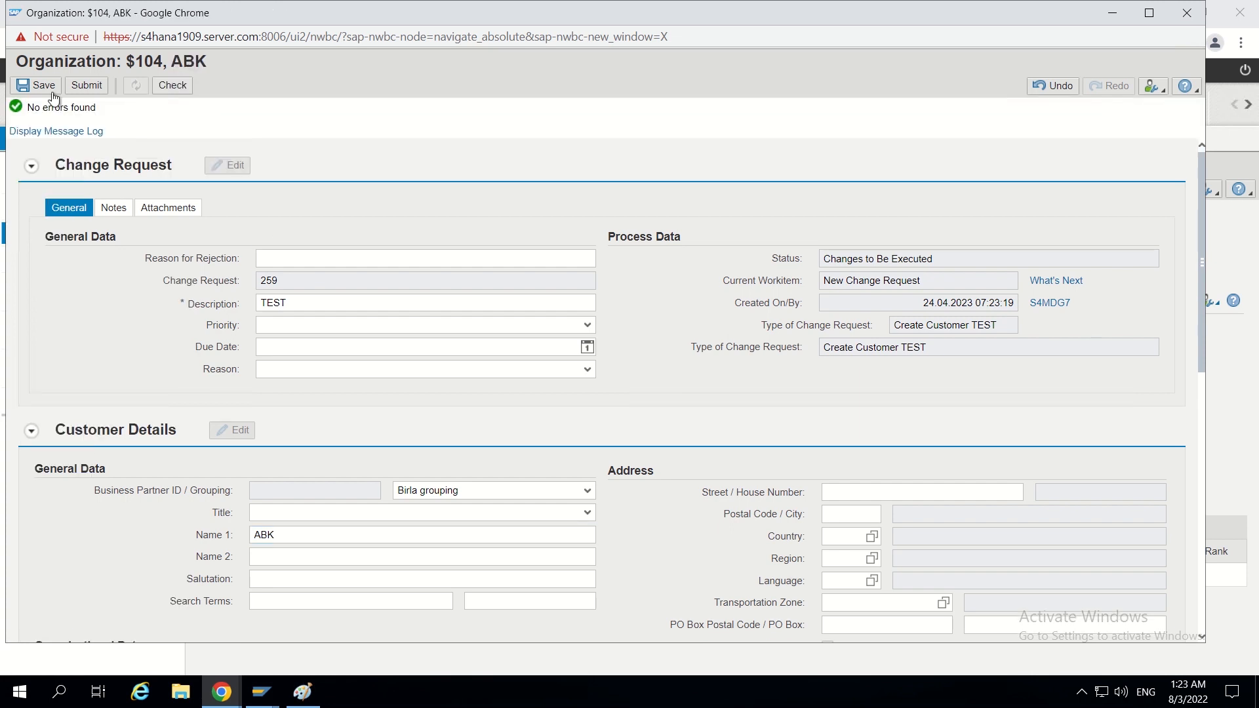
click(96, 92)
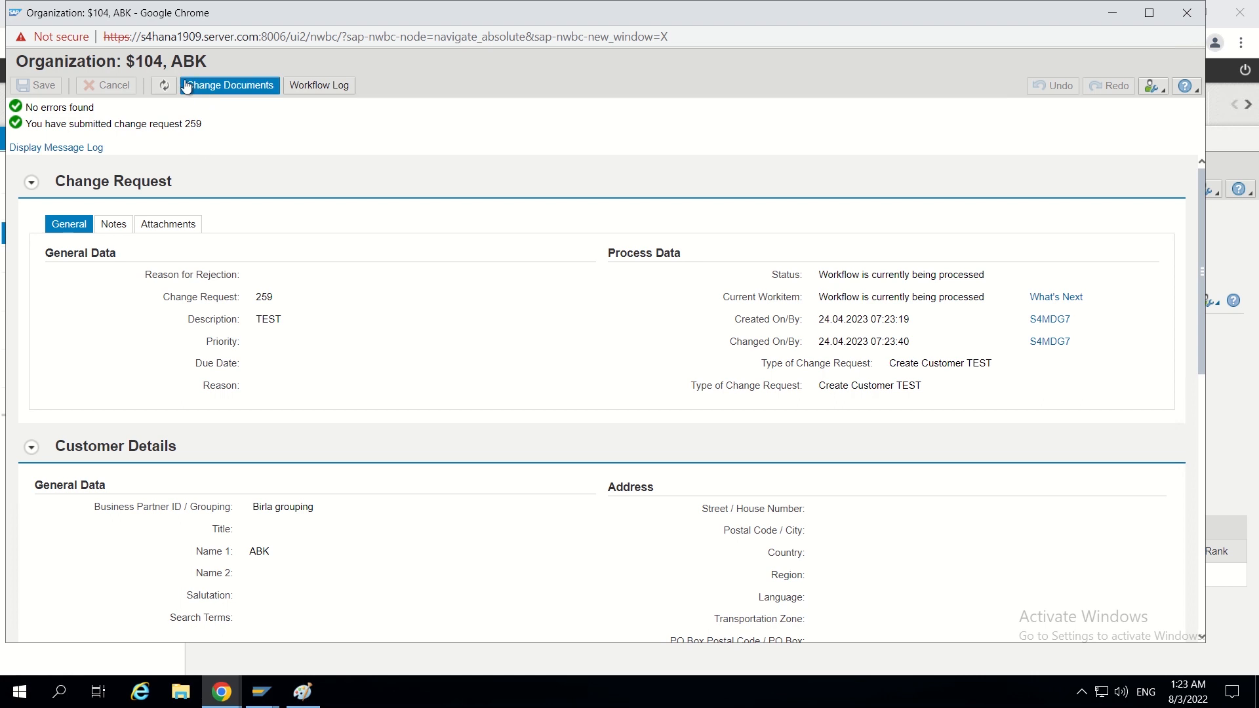
click(165, 87)
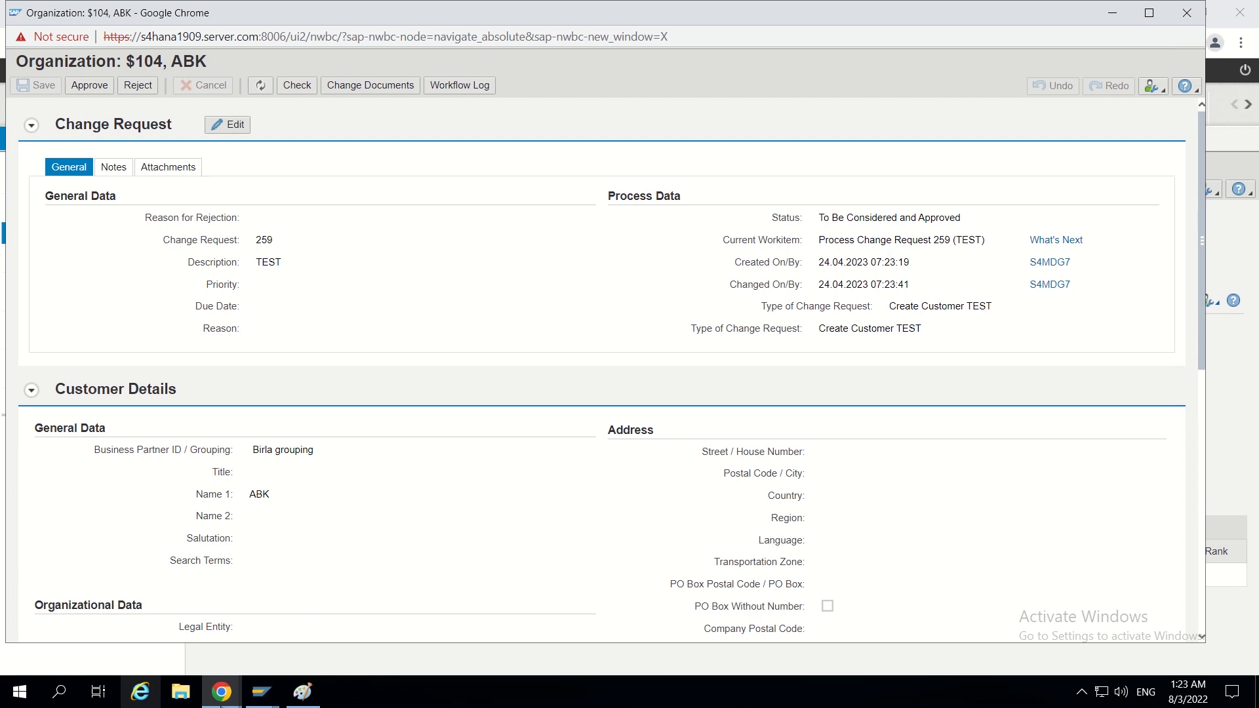
- Compare the change request's status with the initiation row of the DT_SINGLE_VAL_ZCUST1P1 decision table in BRFplus
mouse_move(240, 694)
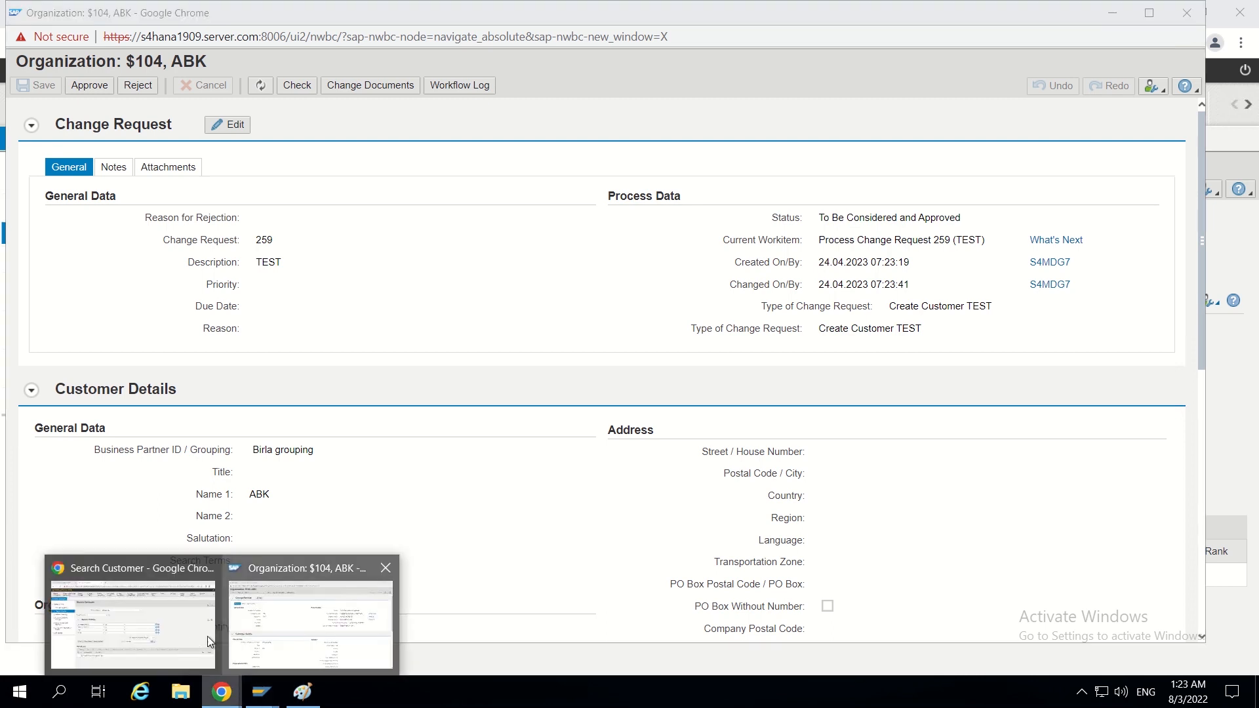
click(185, 639)
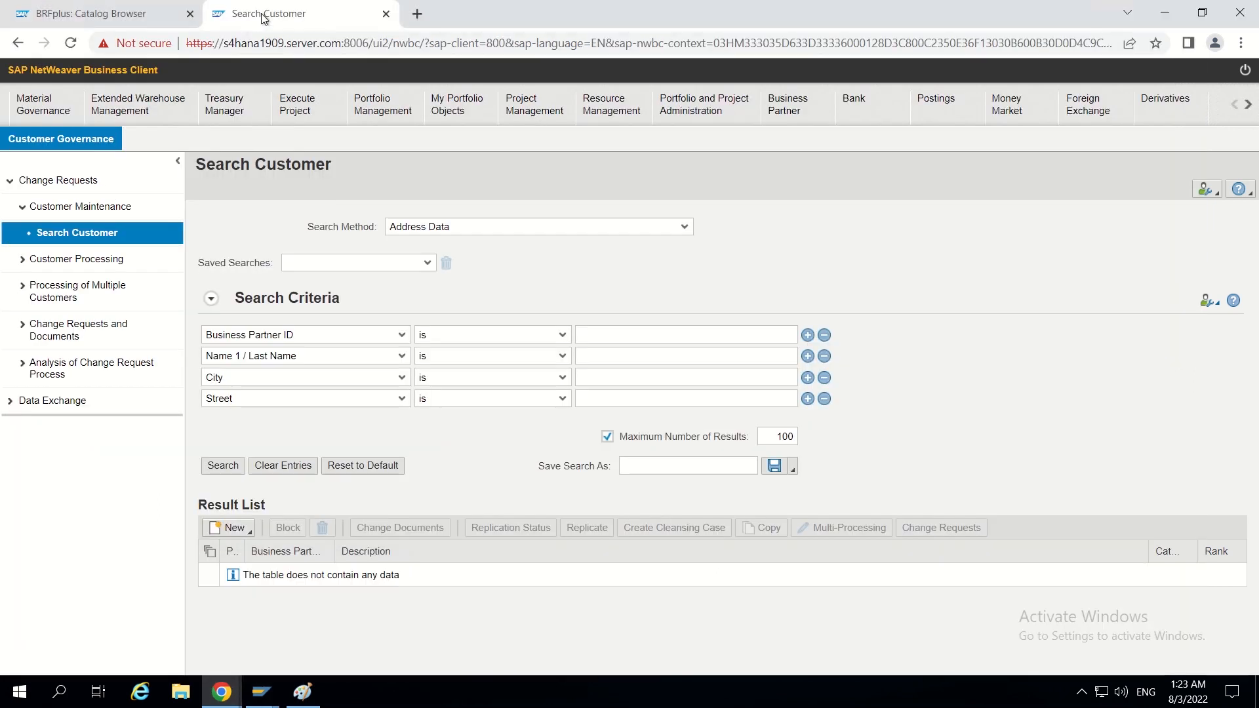
click(84, 19)
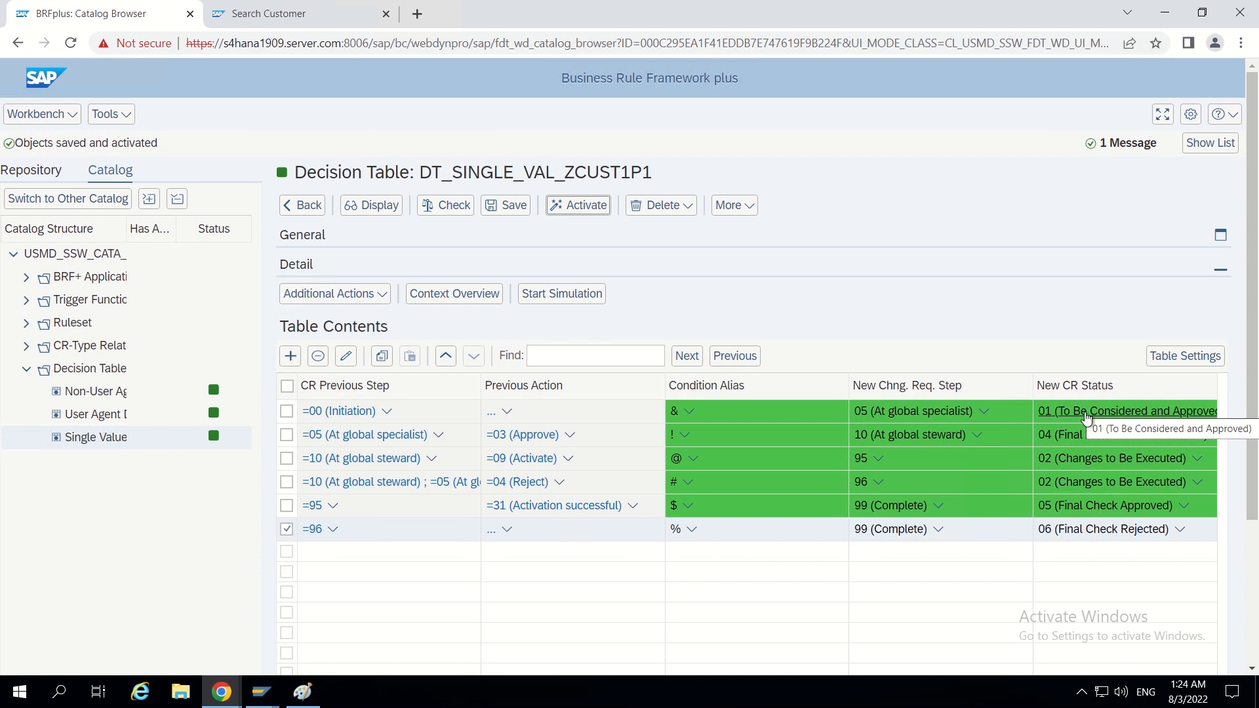
click(1161, 13)
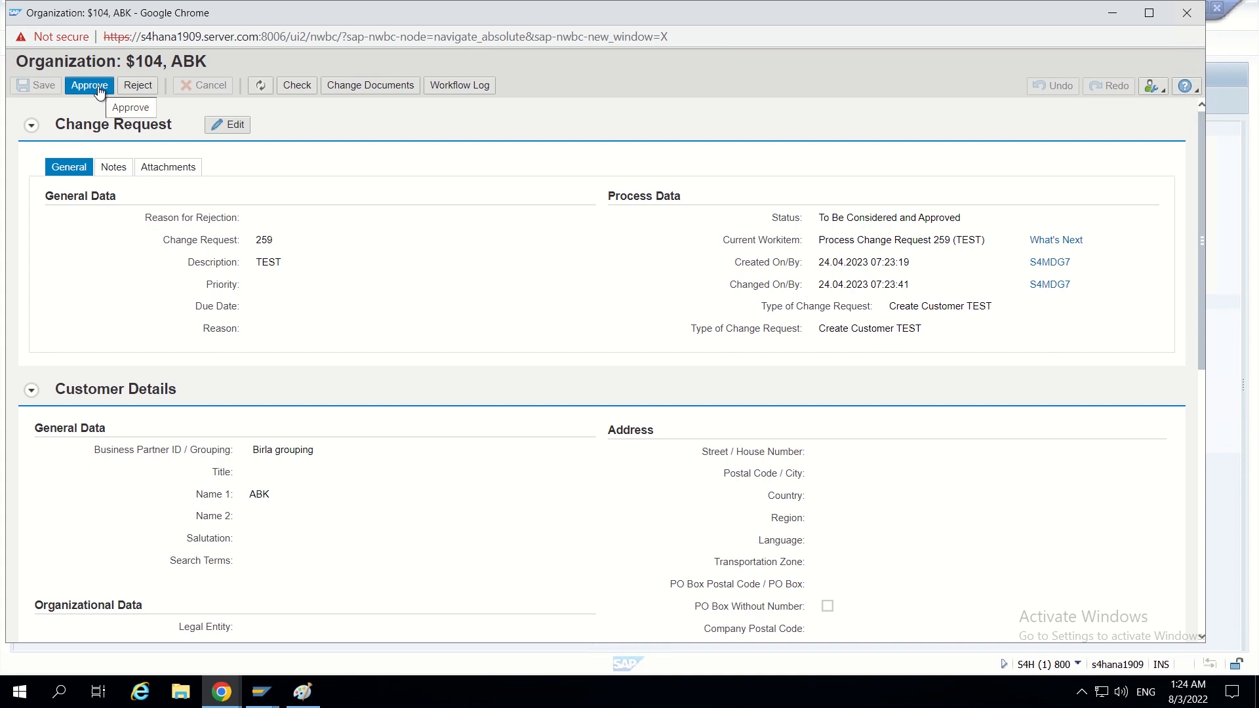
- Review the customer details of organization ABK and approve change request 259
scroll(259, 391, down, 3)
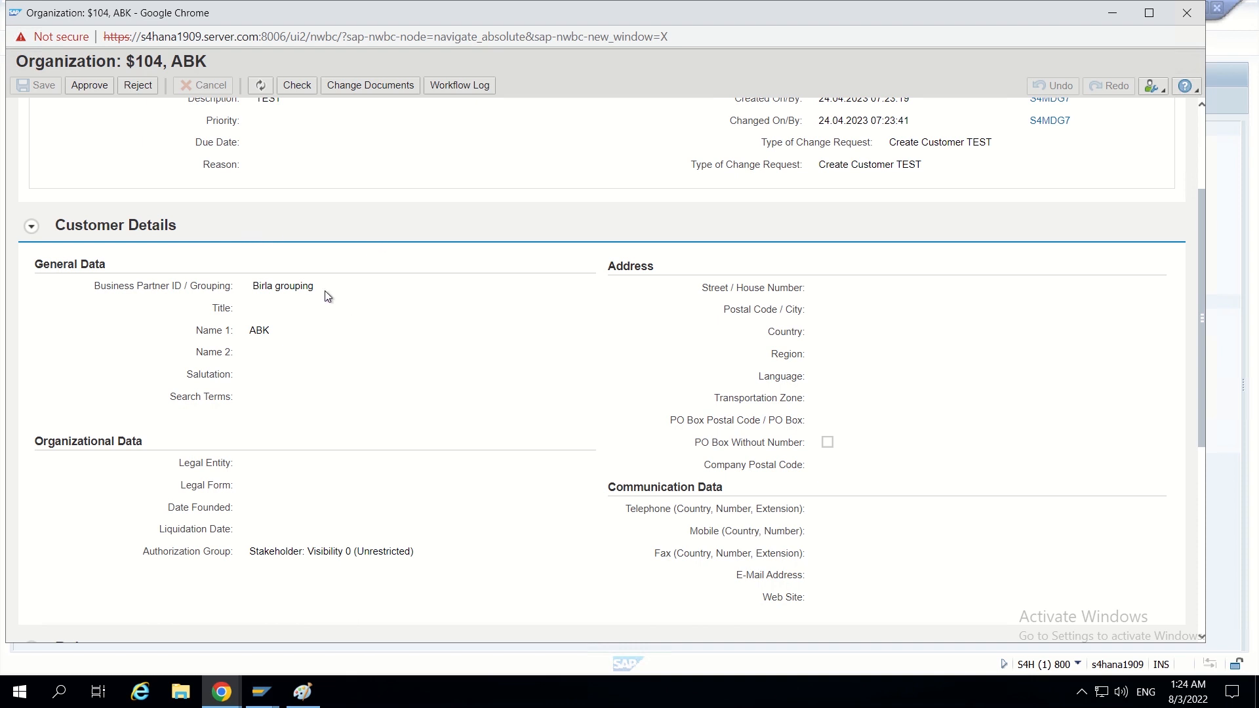
scroll(355, 299, up, 3)
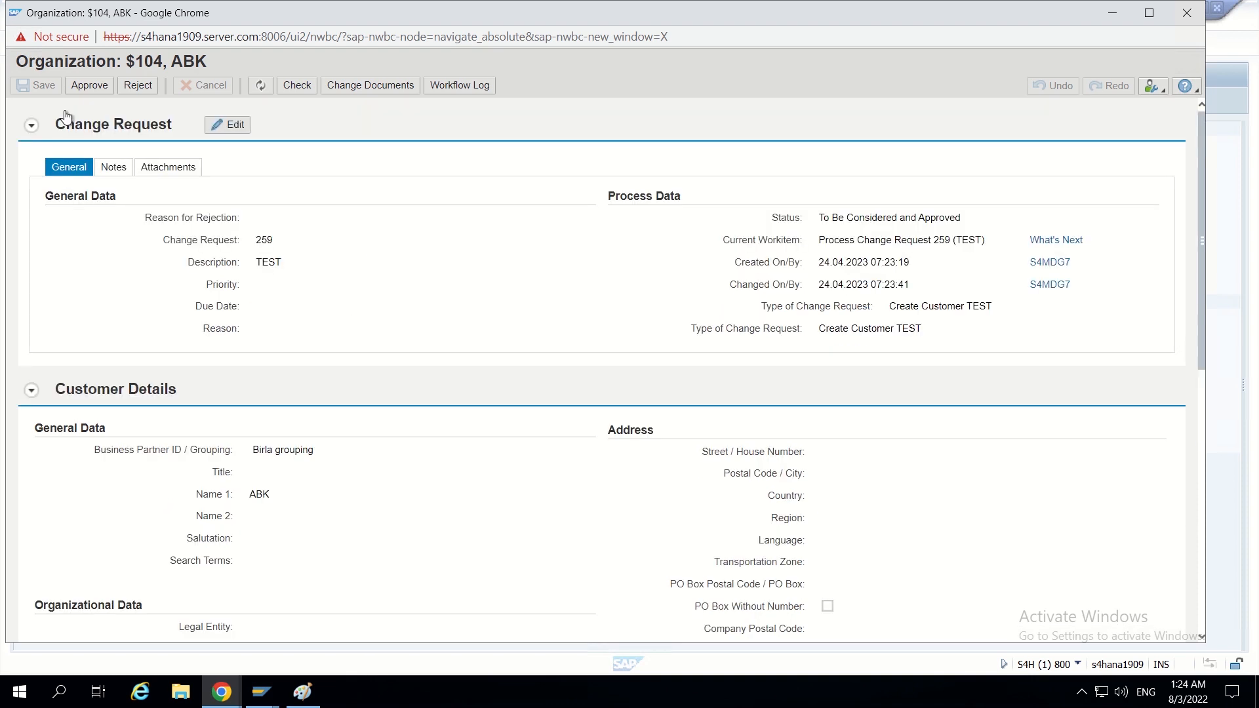
click(91, 88)
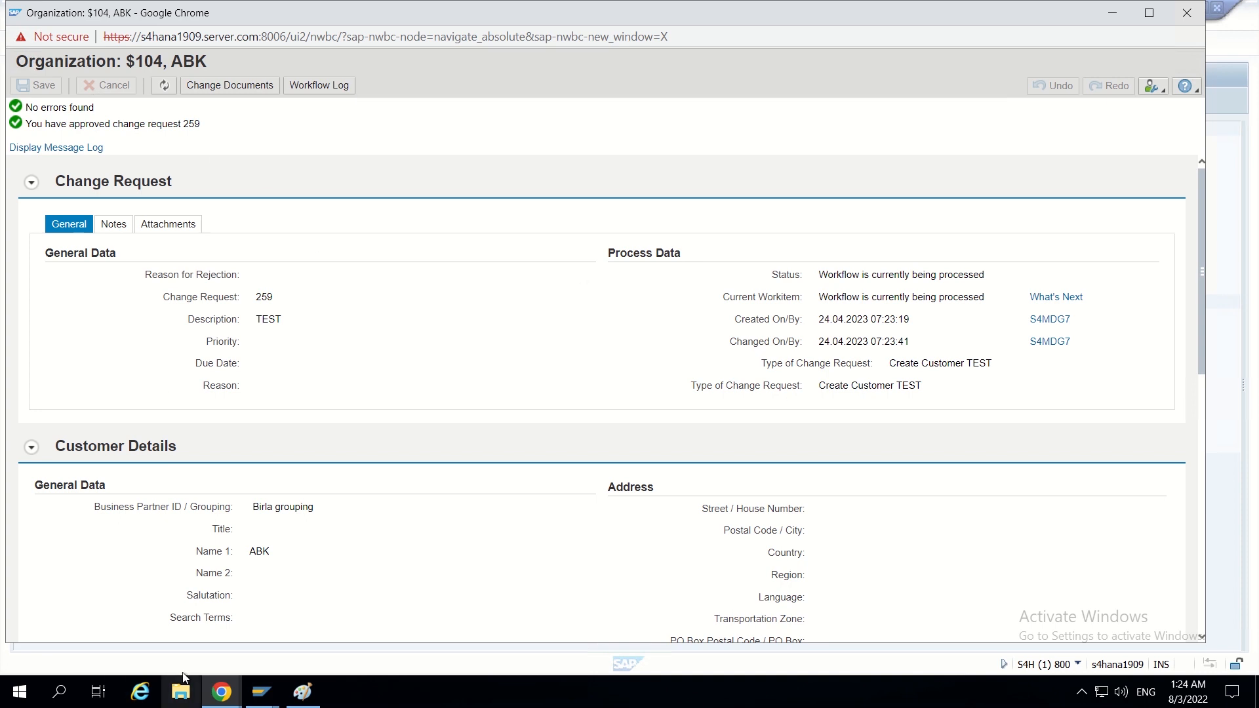
- Revisit the BRFplus decision table, and refresh the approved change request to examine its status
mouse_move(210, 698)
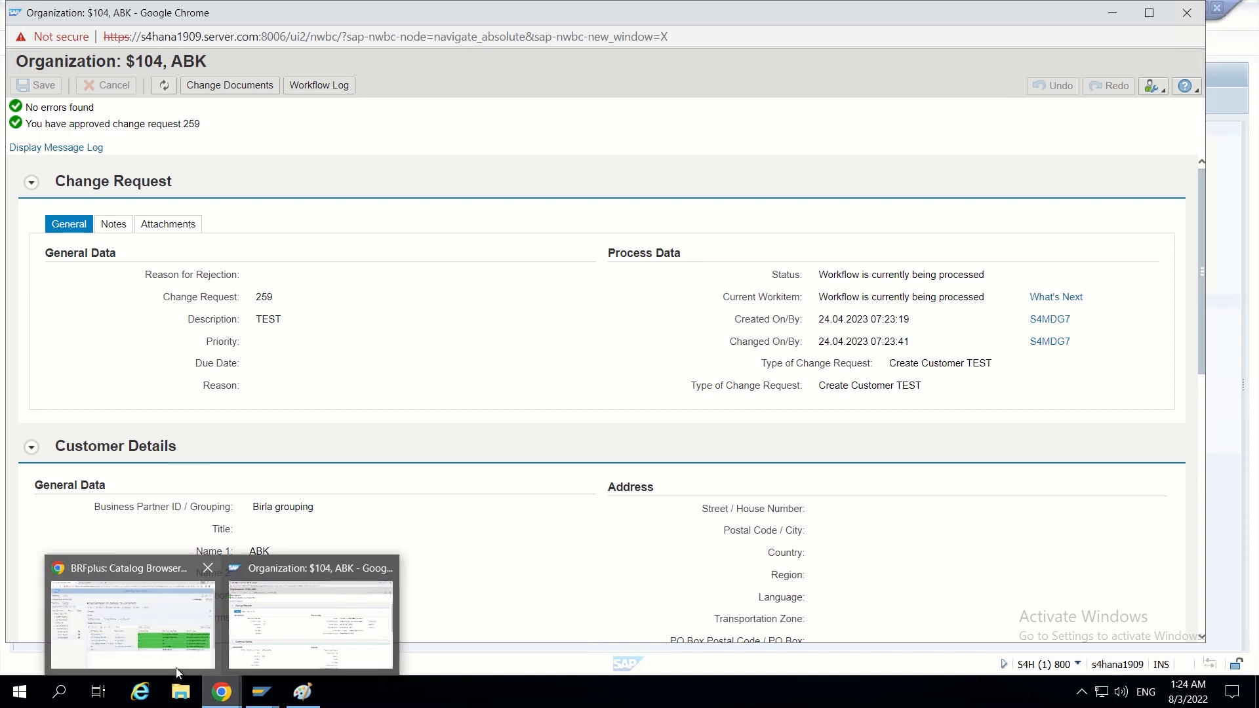
click(178, 668)
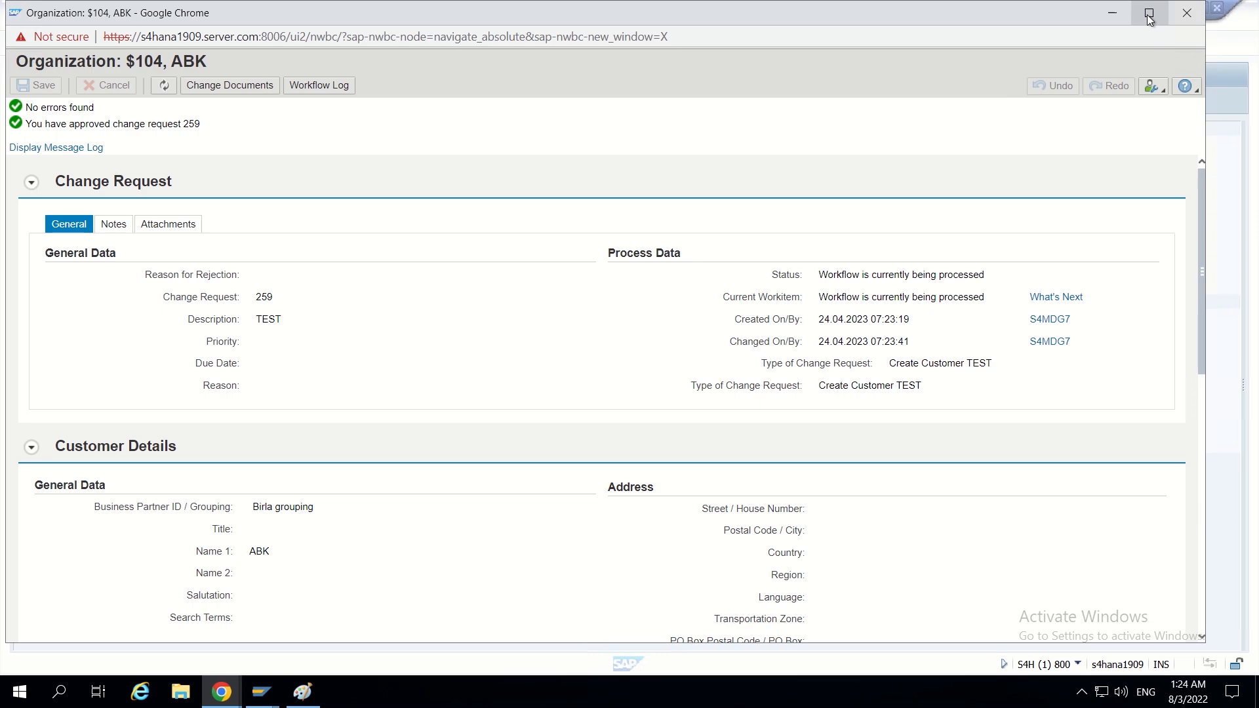
click(1165, 12)
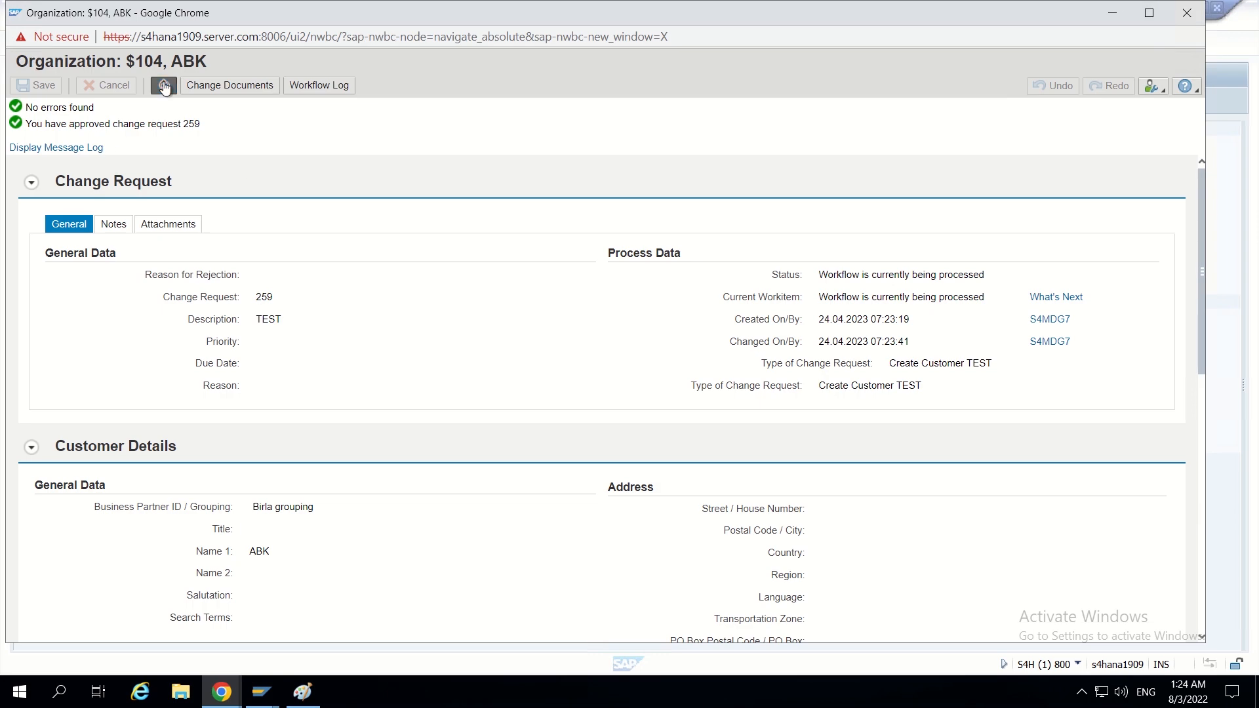
click(164, 86)
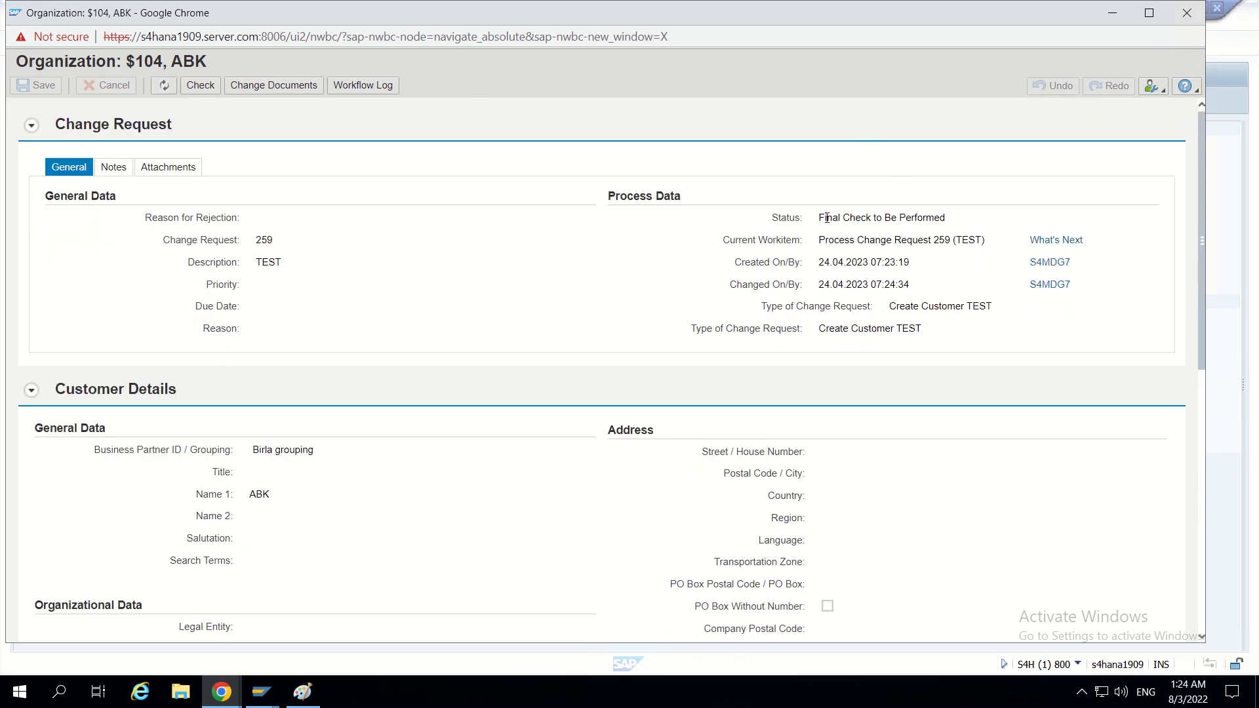
drag(823, 218, 953, 221)
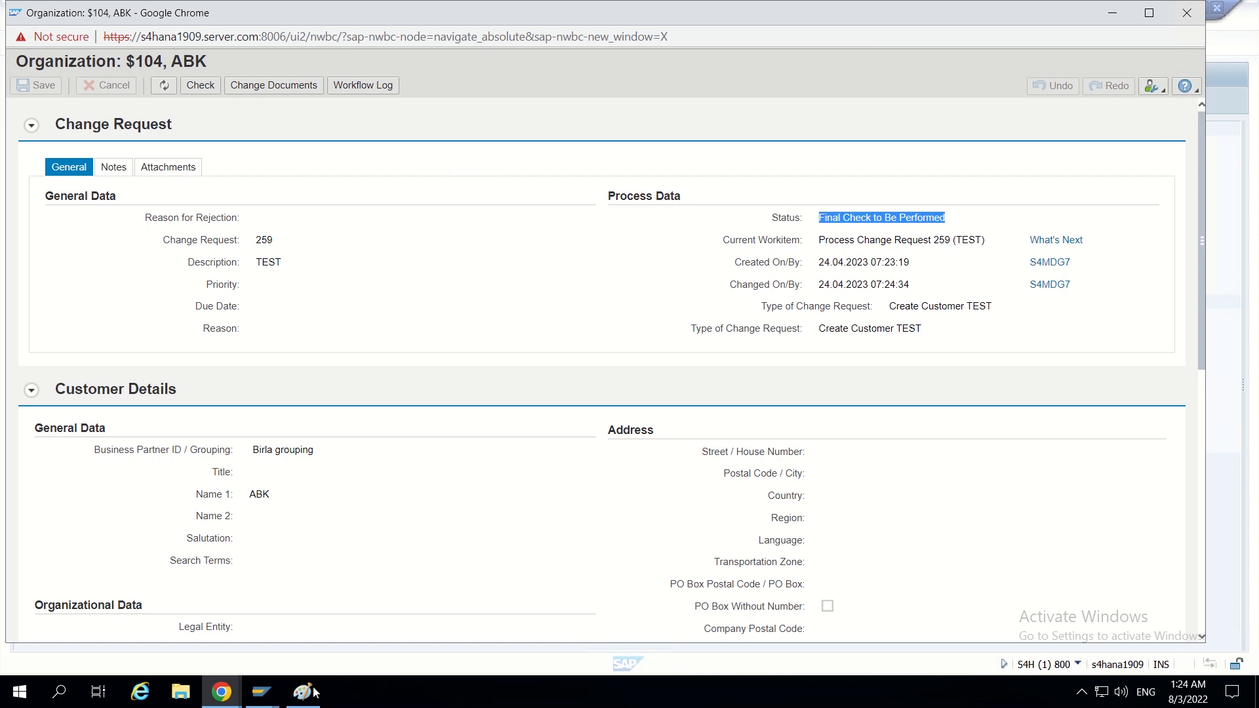
- Review the approval diagram in Paint, and check the current processor in the workflow log of change request 259
mouse_move(228, 701)
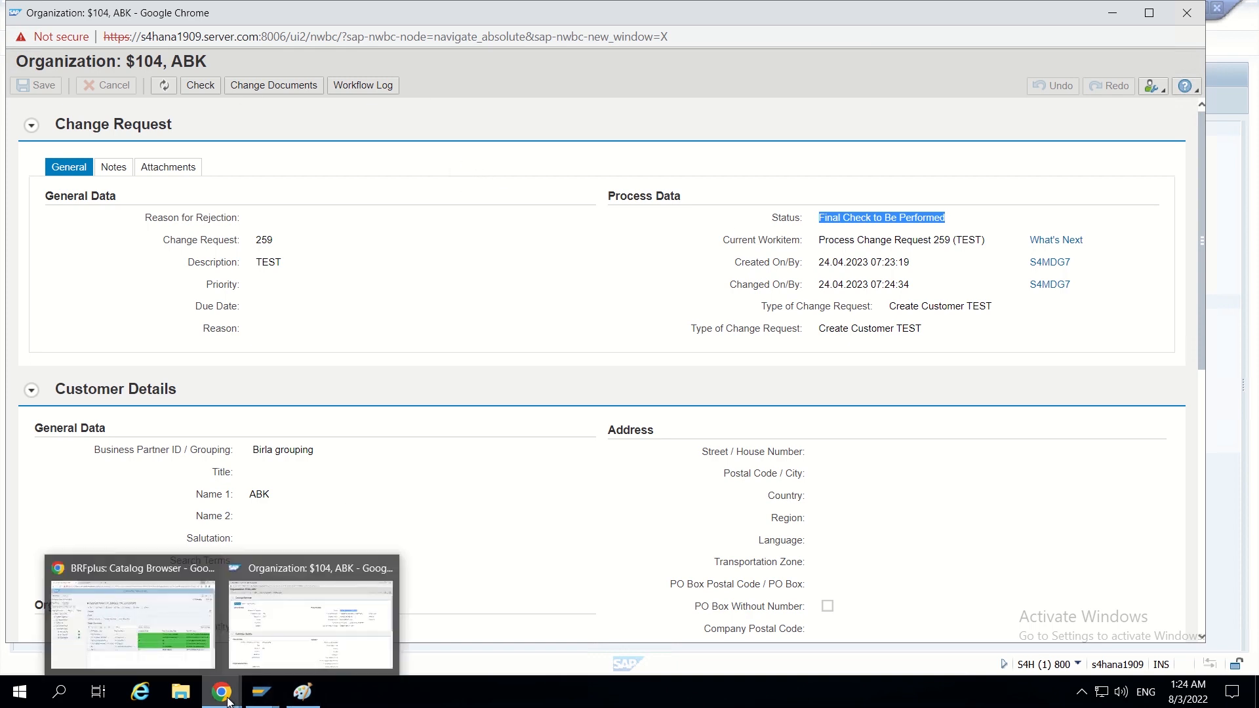
click(303, 692)
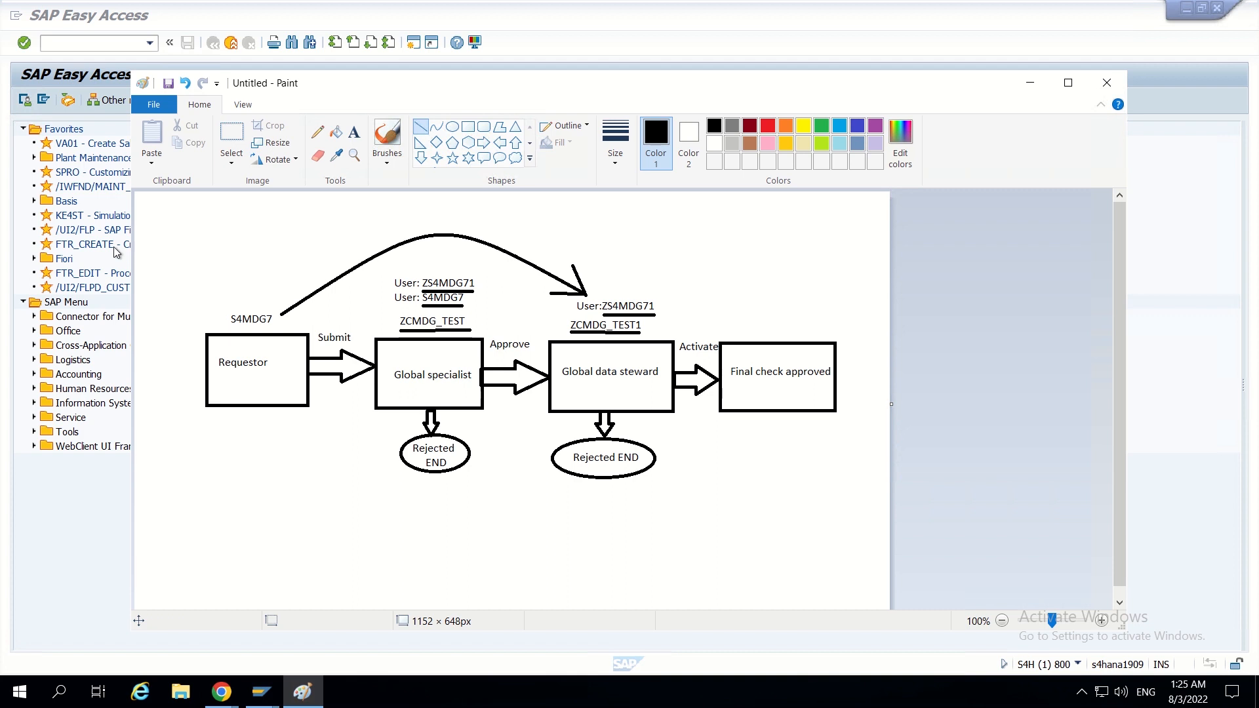
click(240, 701)
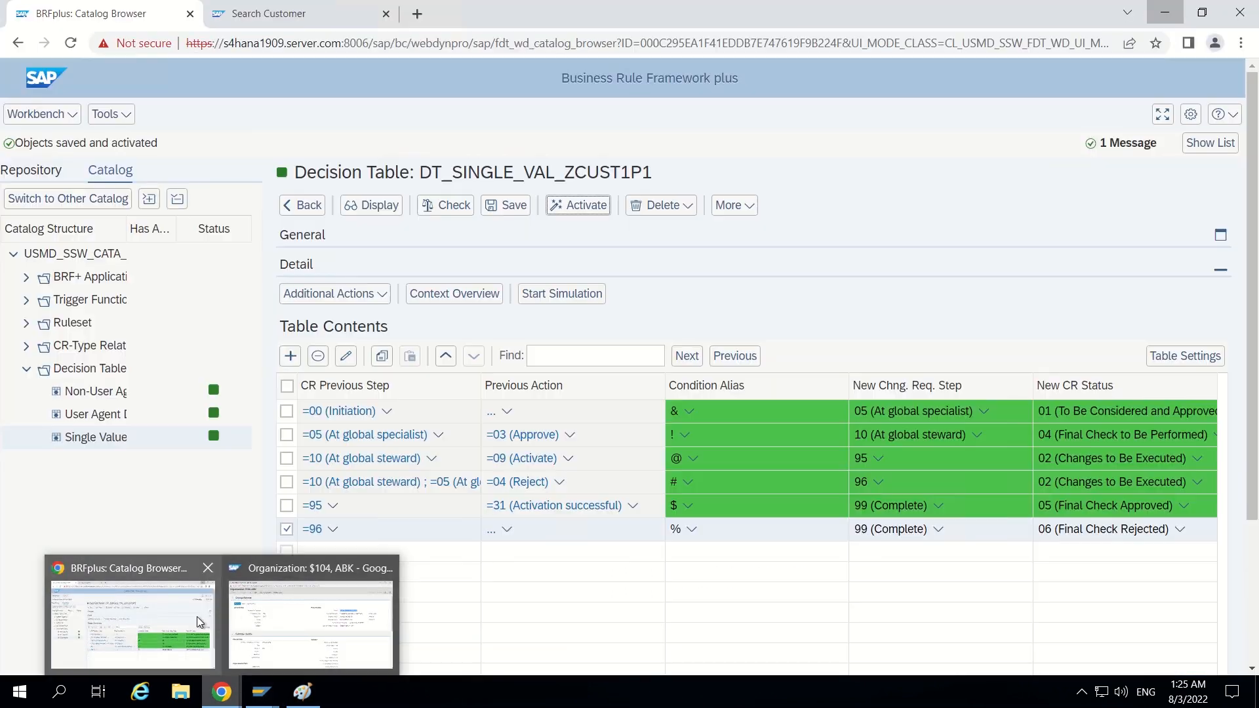
click(270, 619)
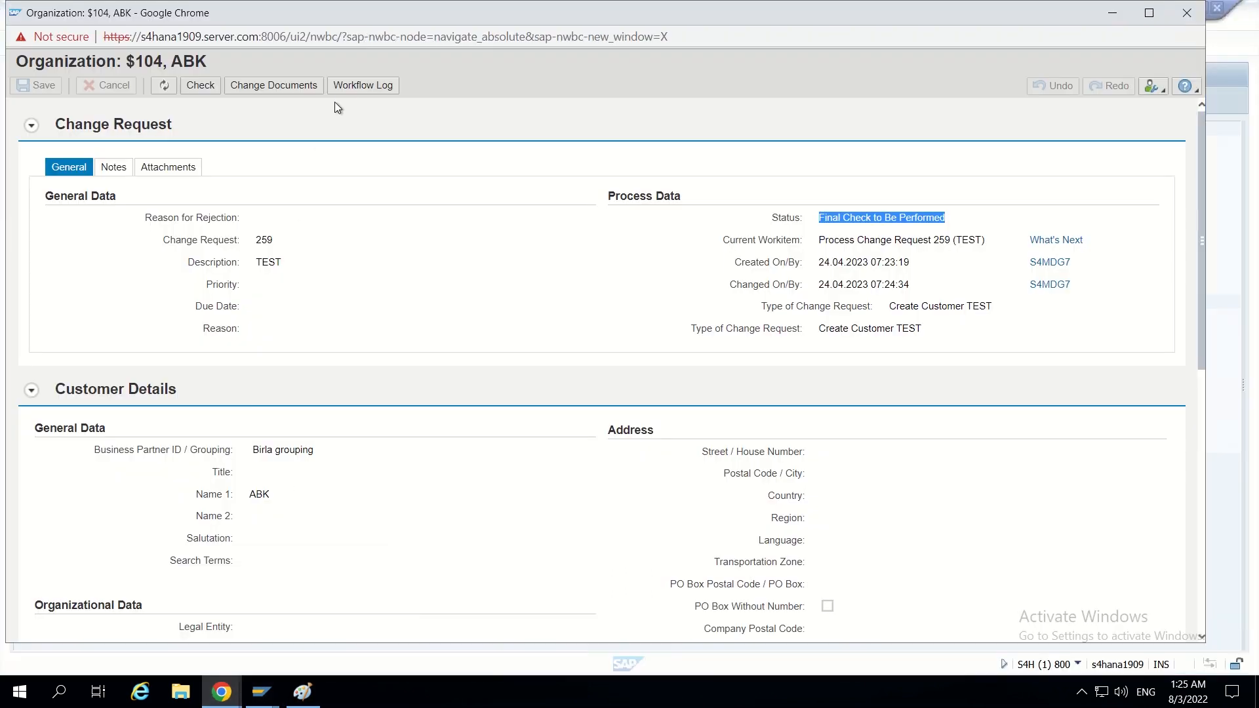
click(345, 92)
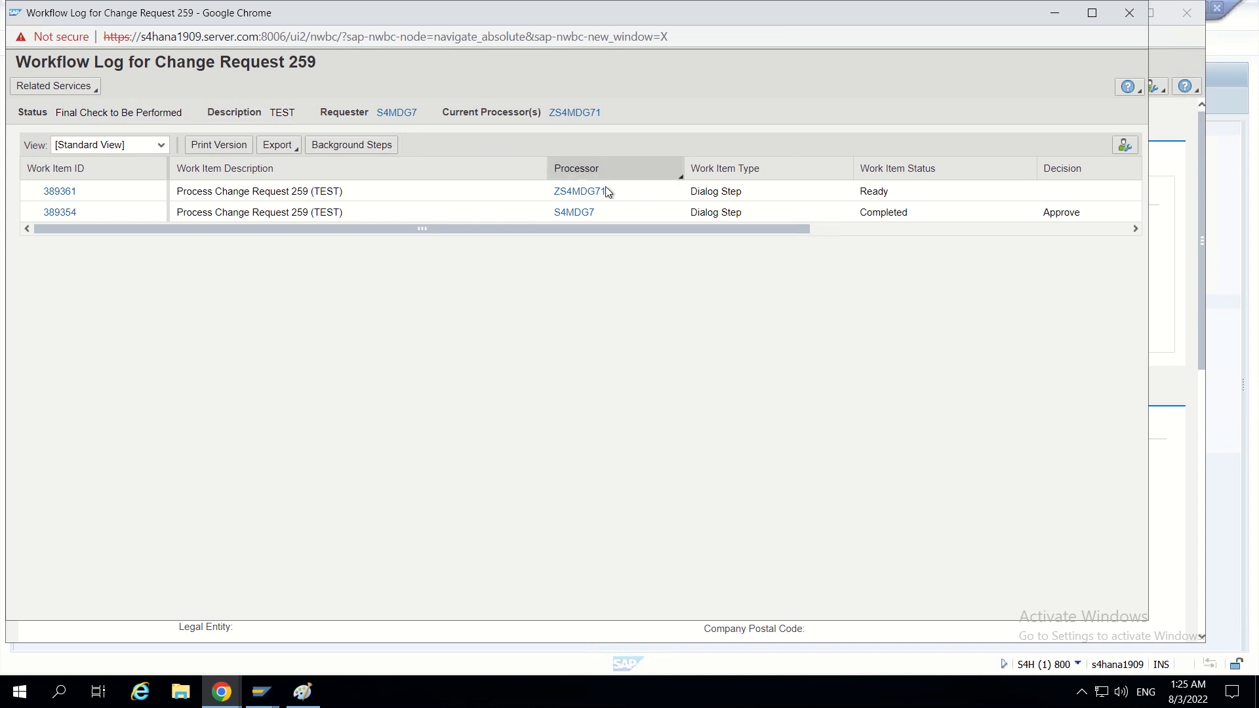
click(1130, 14)
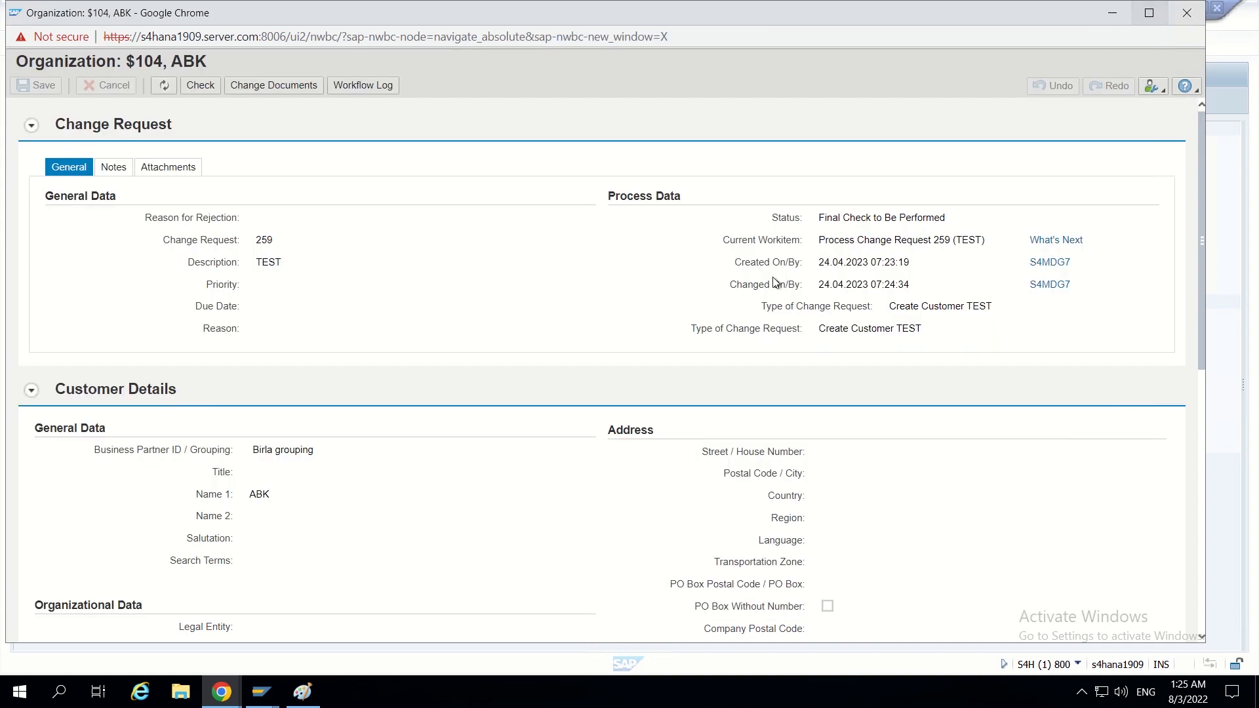
- Switch to SAP GUI and start transaction SWIA to process work items as administrator
mouse_move(256, 690)
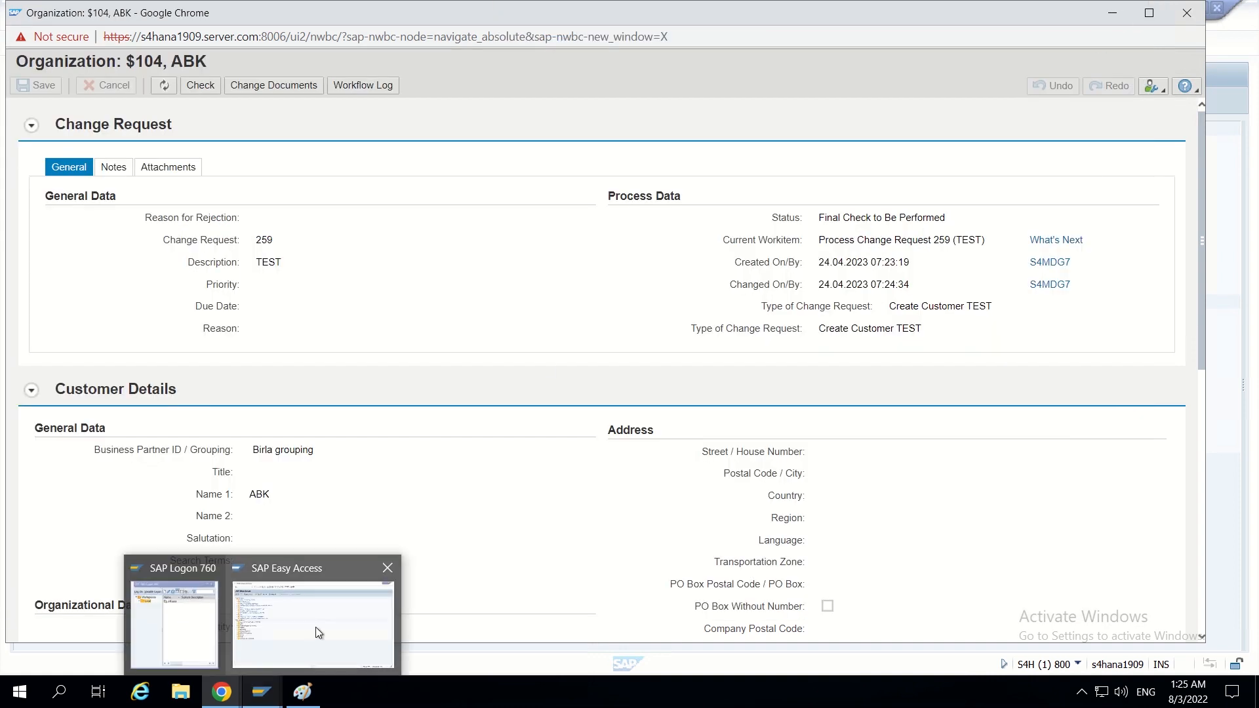
click(316, 627)
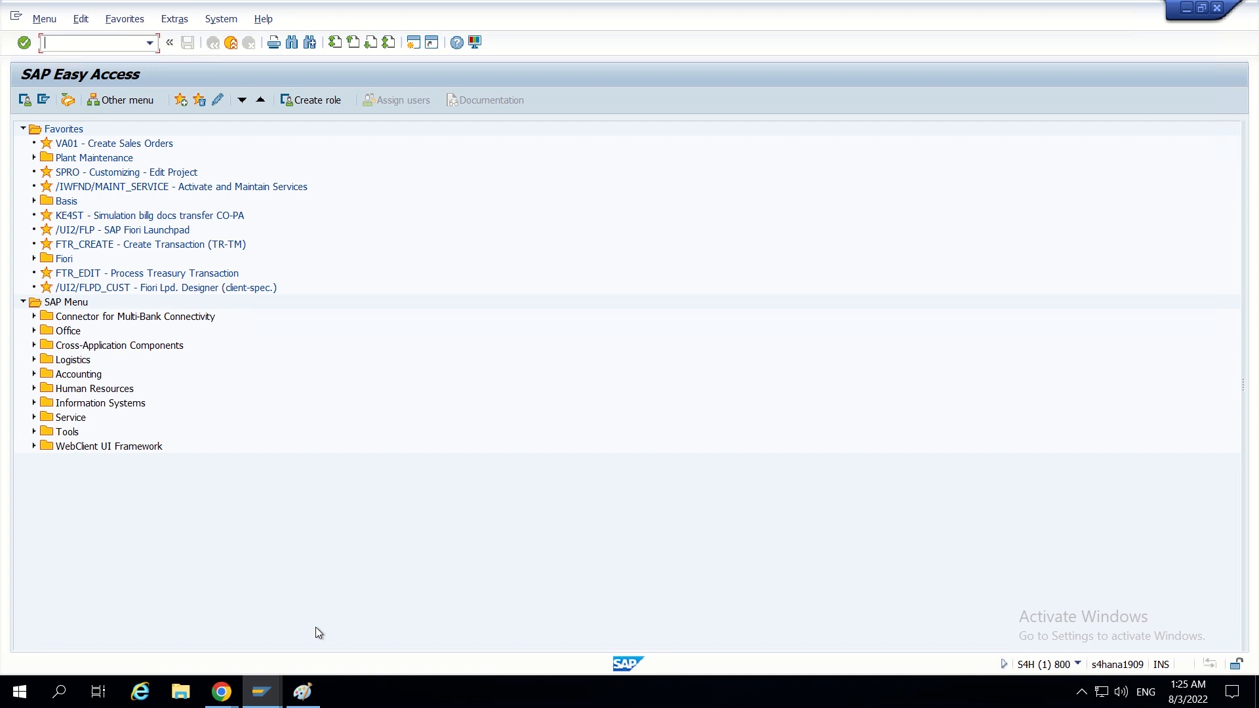
text(swia)
key(Return)
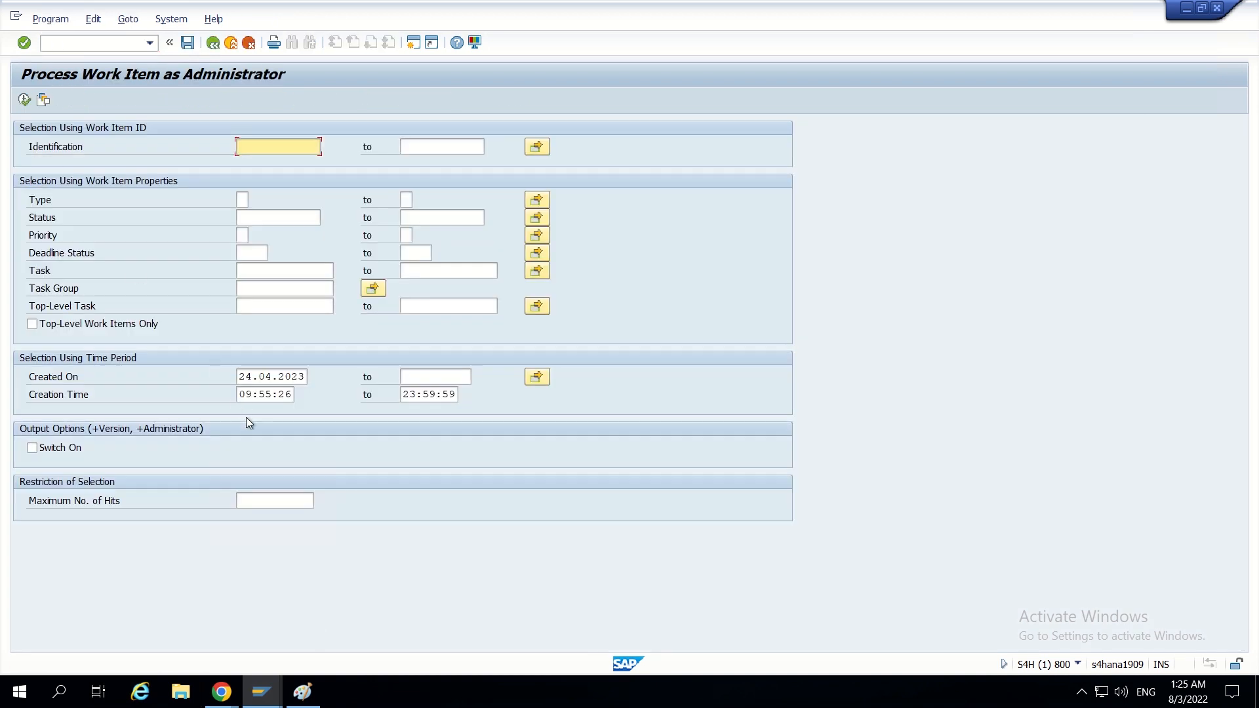
- Look up the ready work item's ID in the change request's workflow log and run the SWIA selection for work item 389361
mouse_move(223, 692)
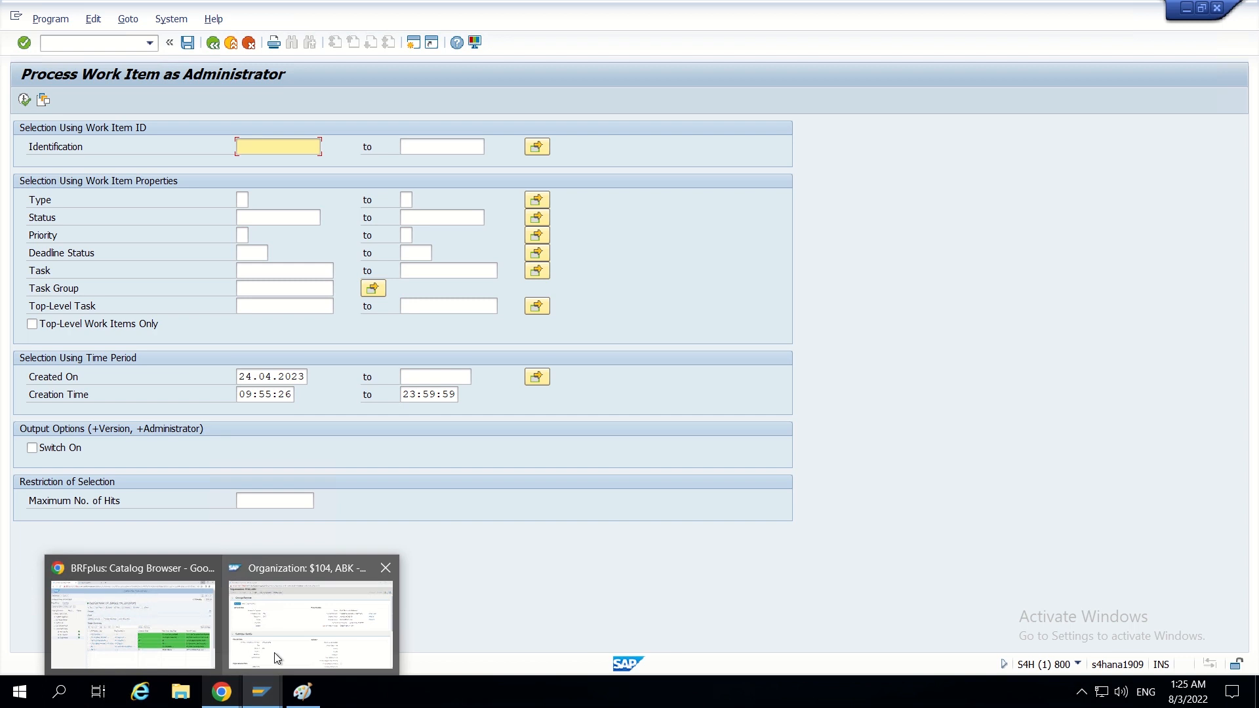
click(313, 581)
click(363, 86)
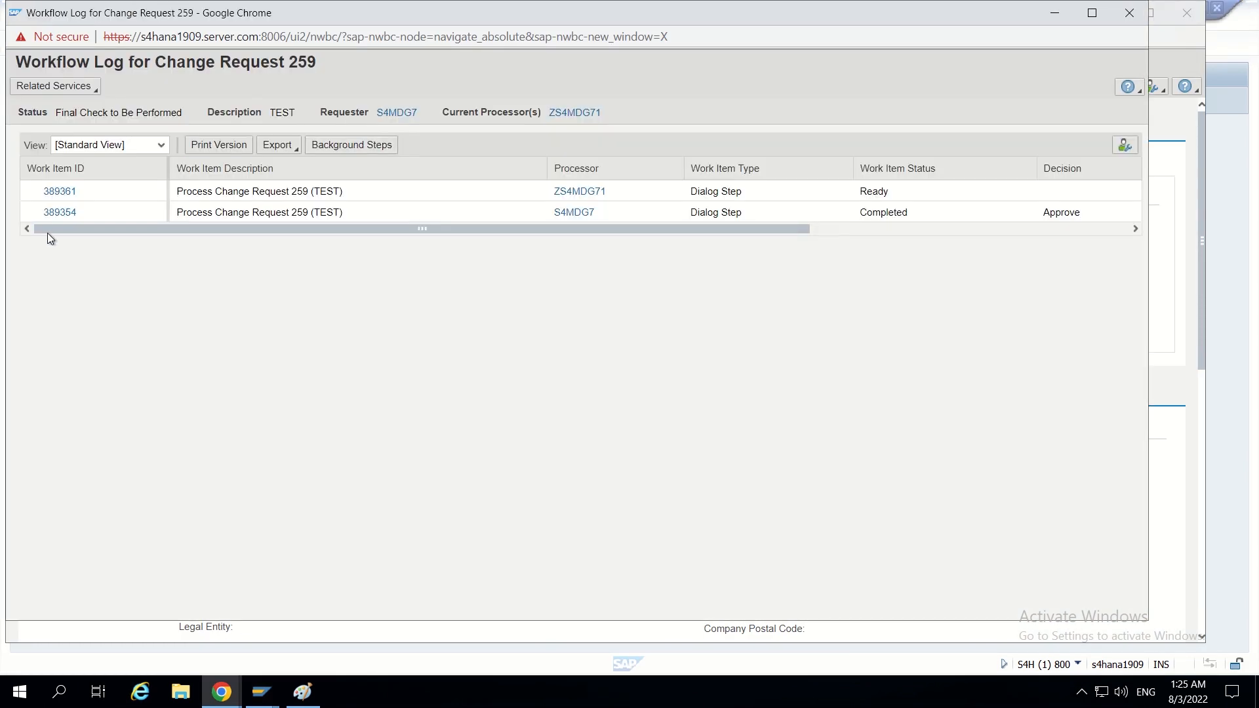
click(1139, 14)
click(1221, 62)
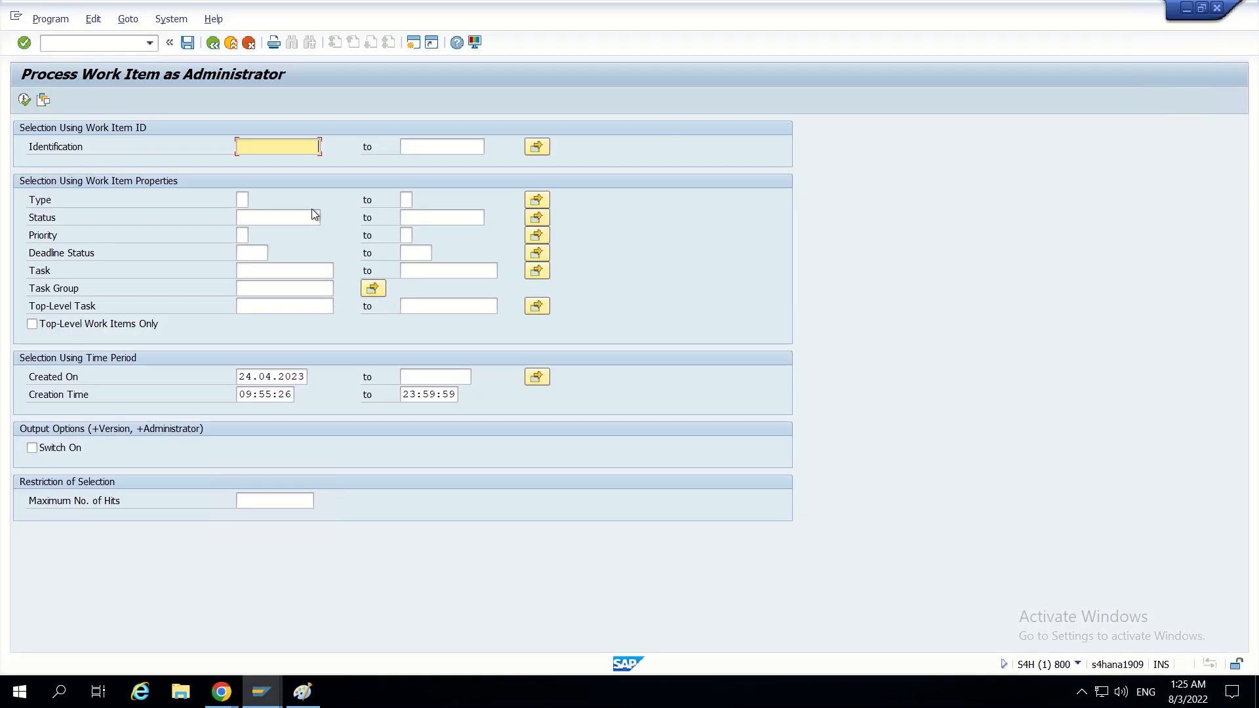
text(38)
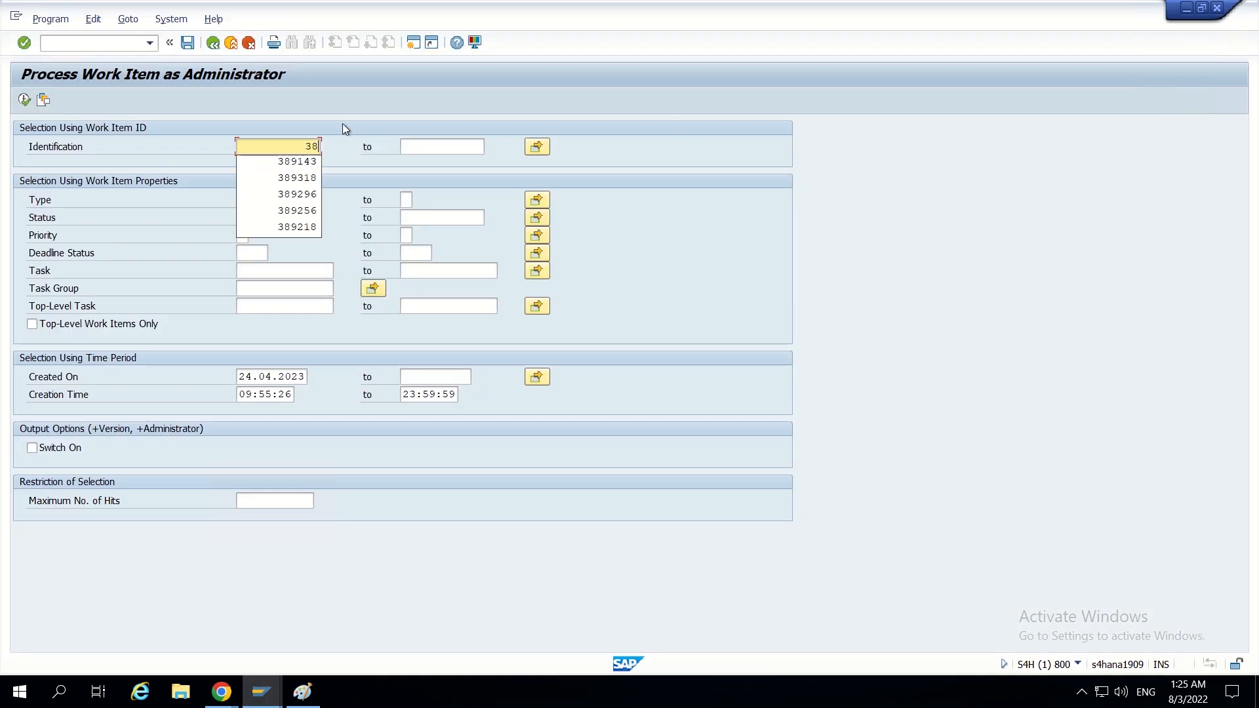
text(9361)
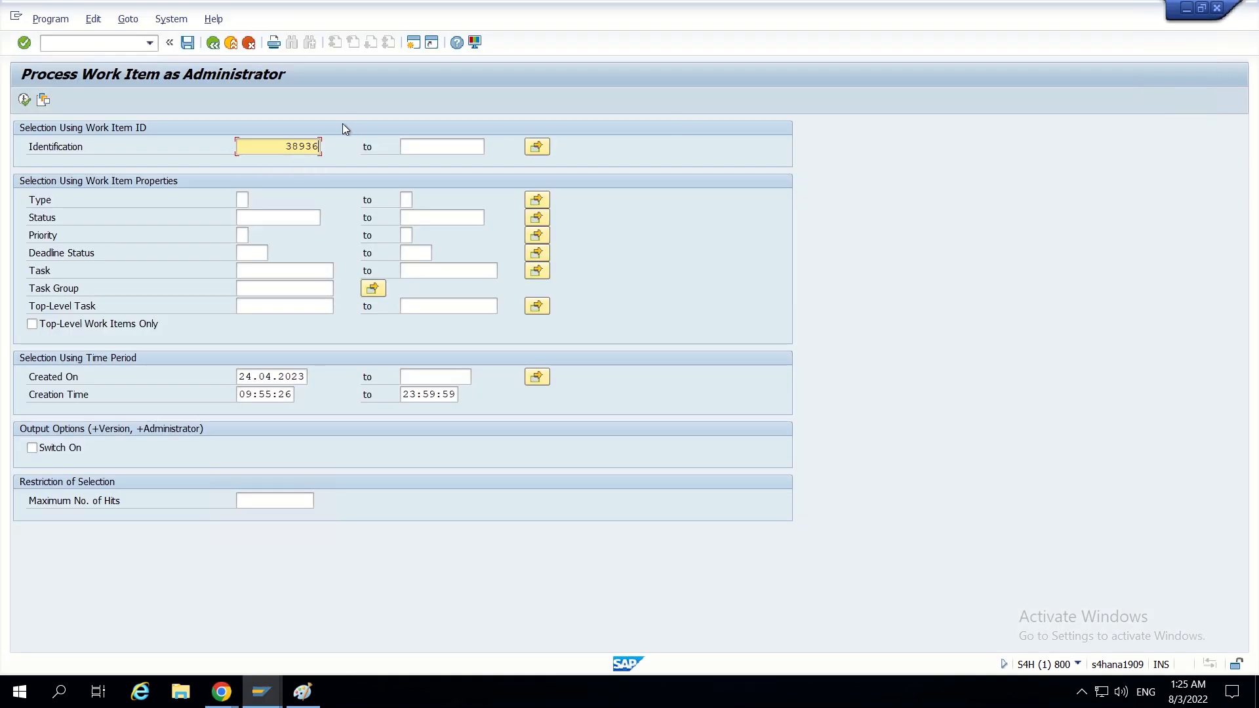
click(25, 100)
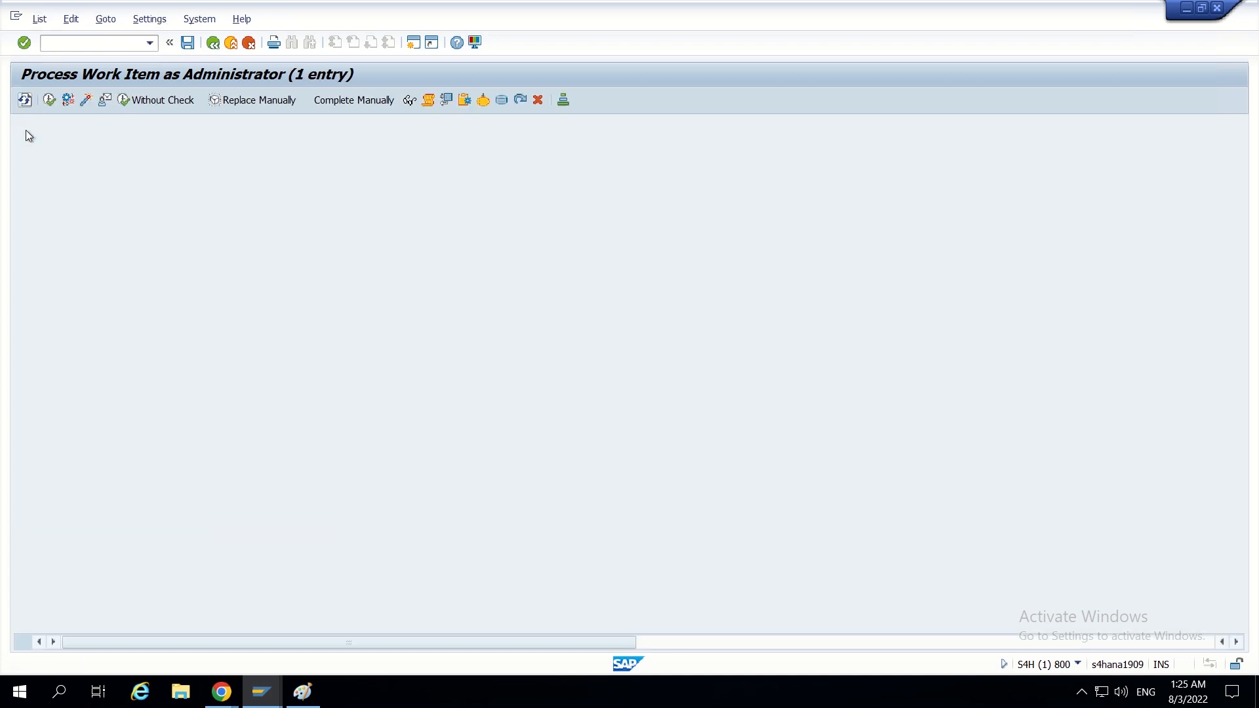
- Execute the work item without check, allowing the SAP GUI access request, and copy the URL of the page opened in Internet Explorer
click(169, 102)
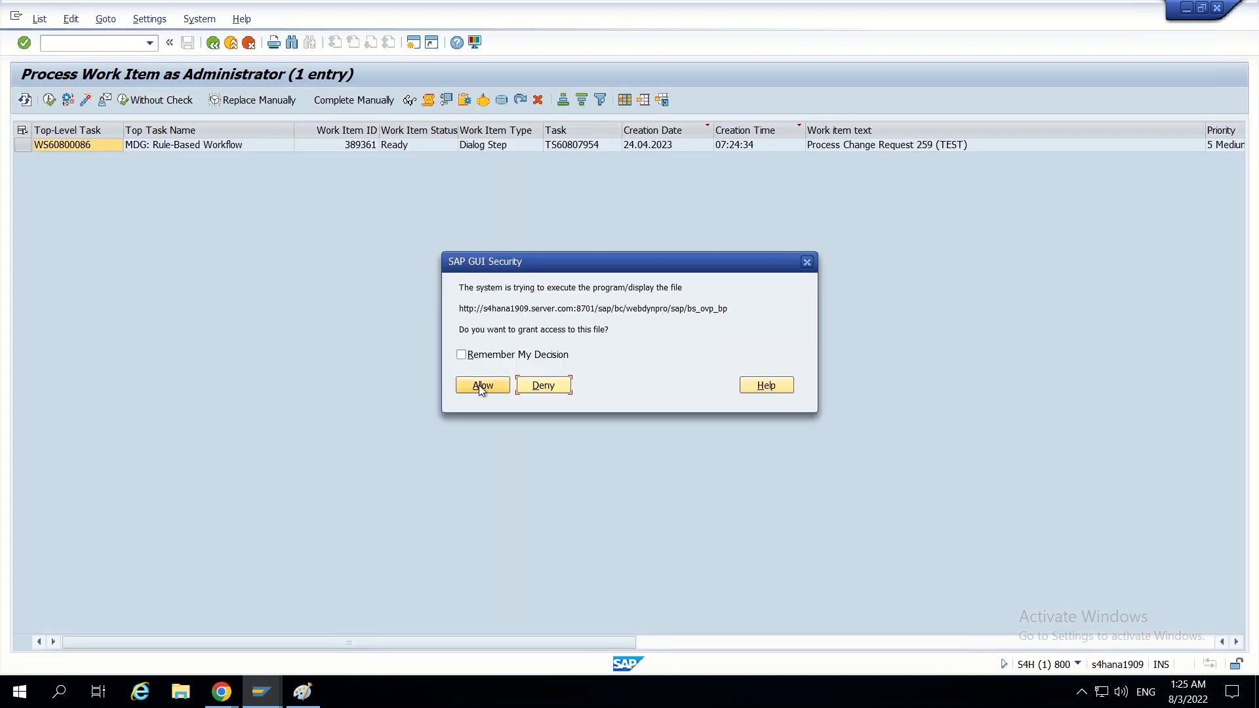
click(480, 385)
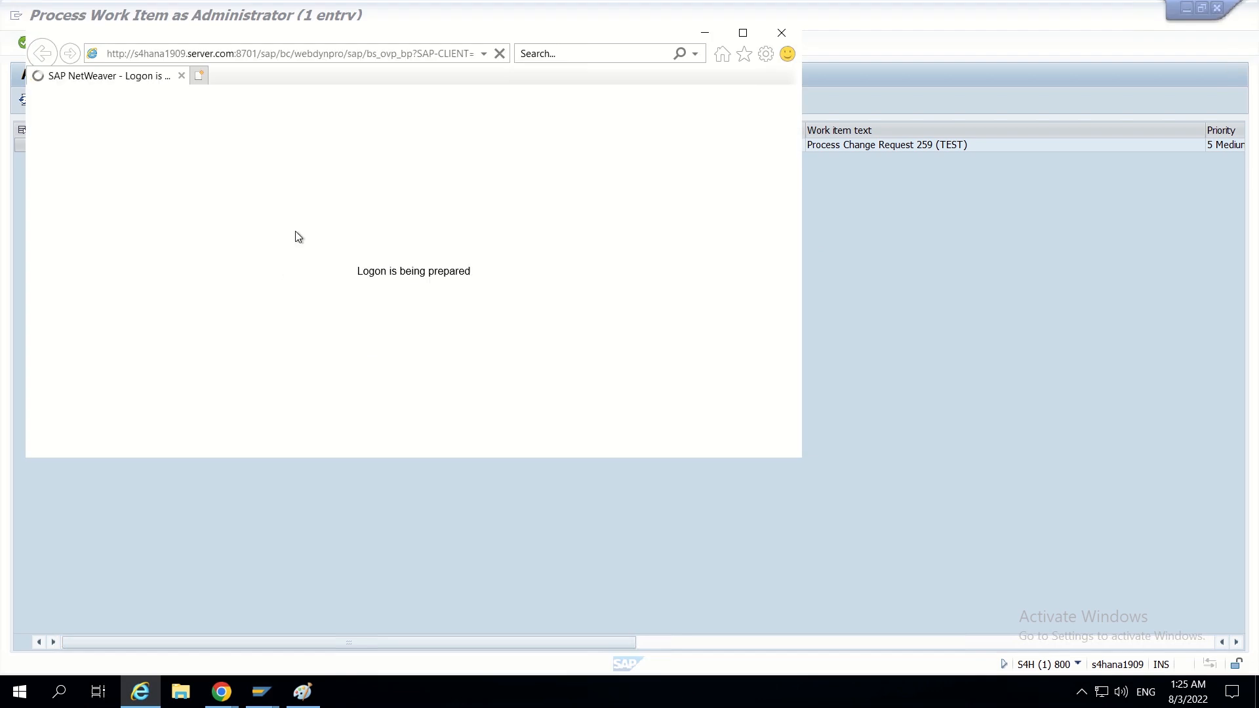
click(352, 54)
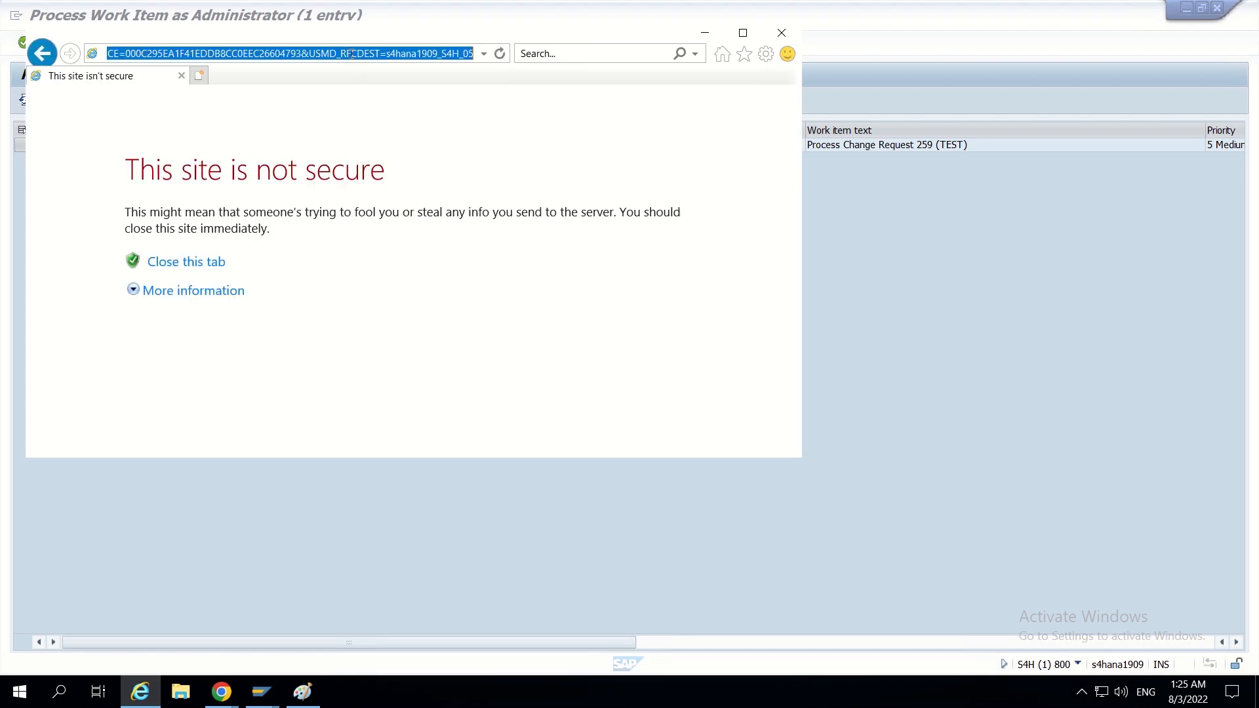
click(782, 33)
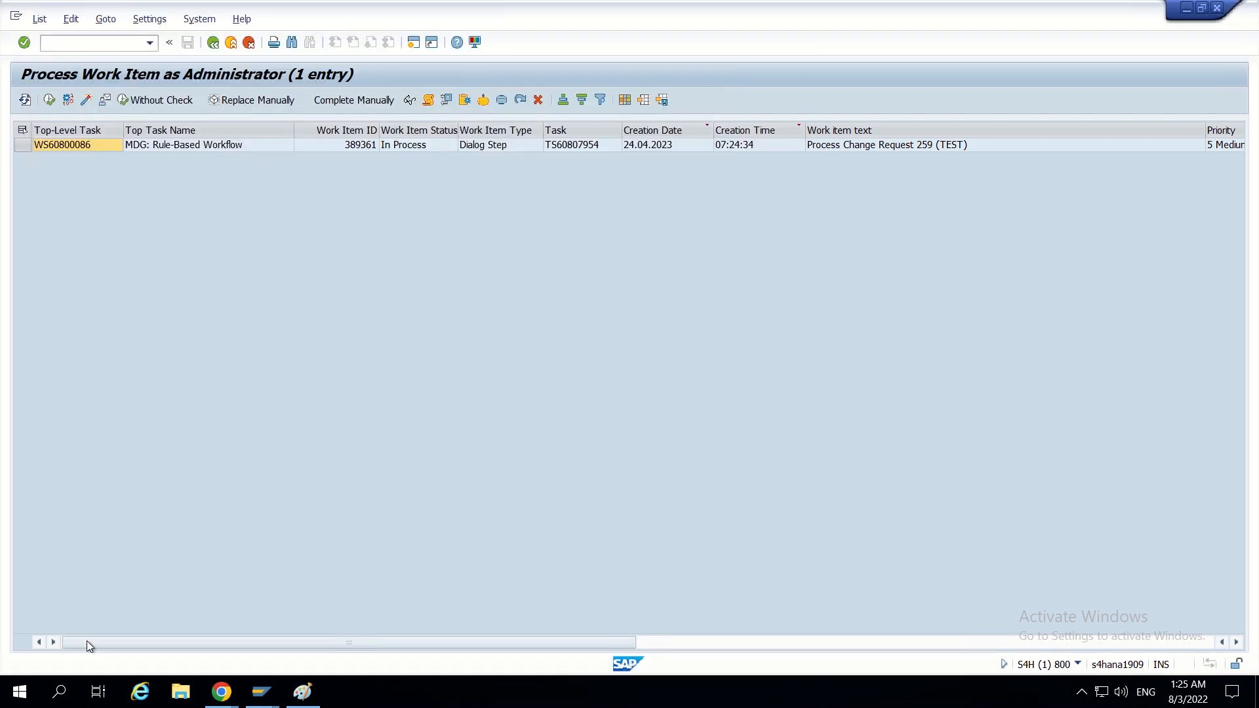
- Switch to Chrome and open the copied work item URL for change request 259 in a new tab
click(222, 692)
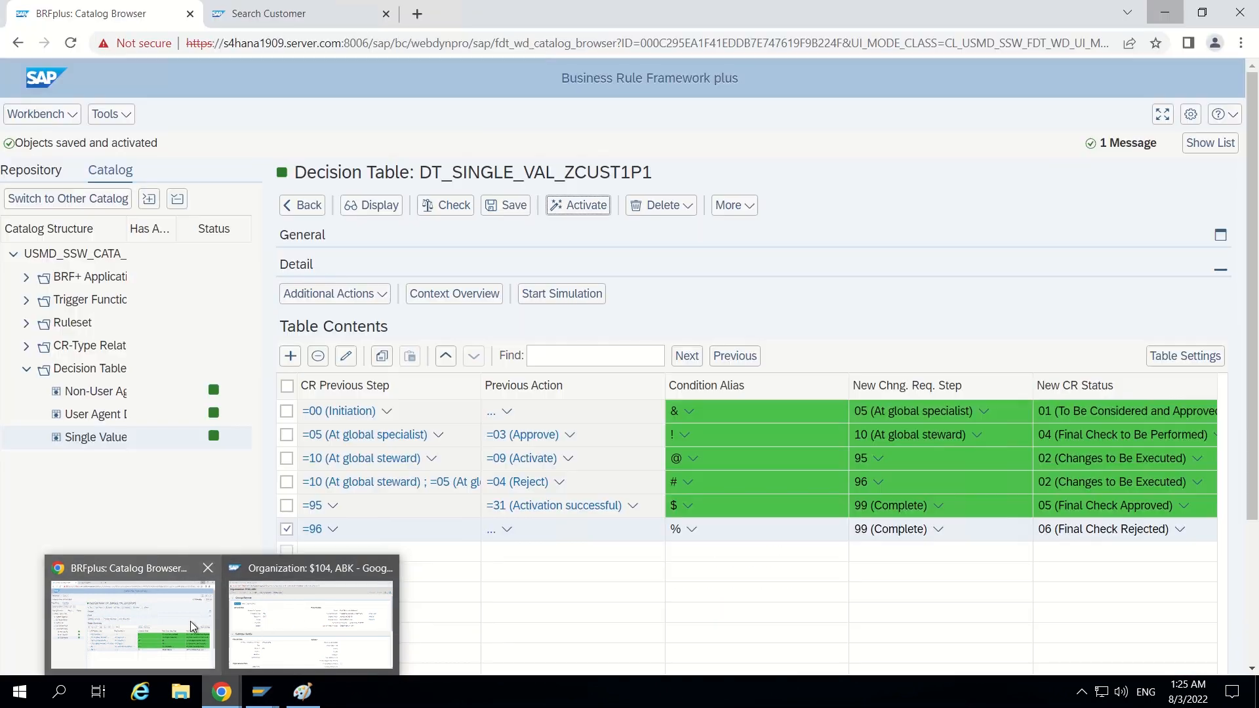
click(192, 627)
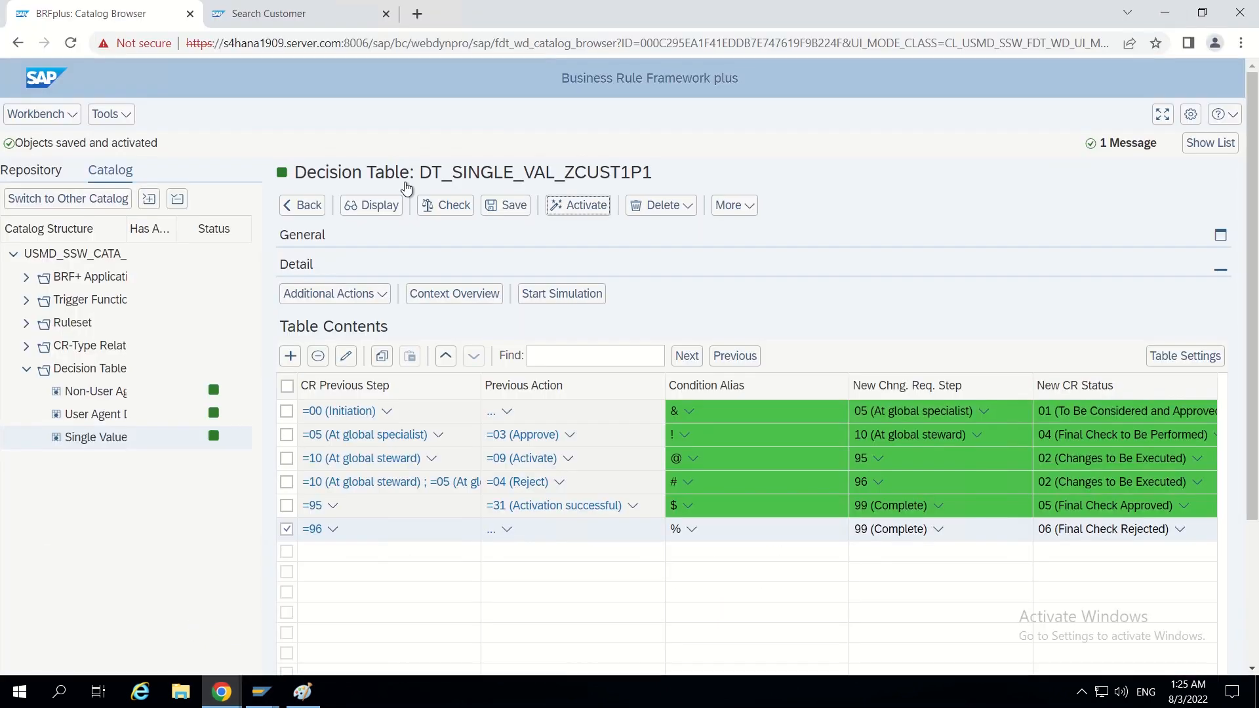
click(417, 14)
key(ctrl+v)
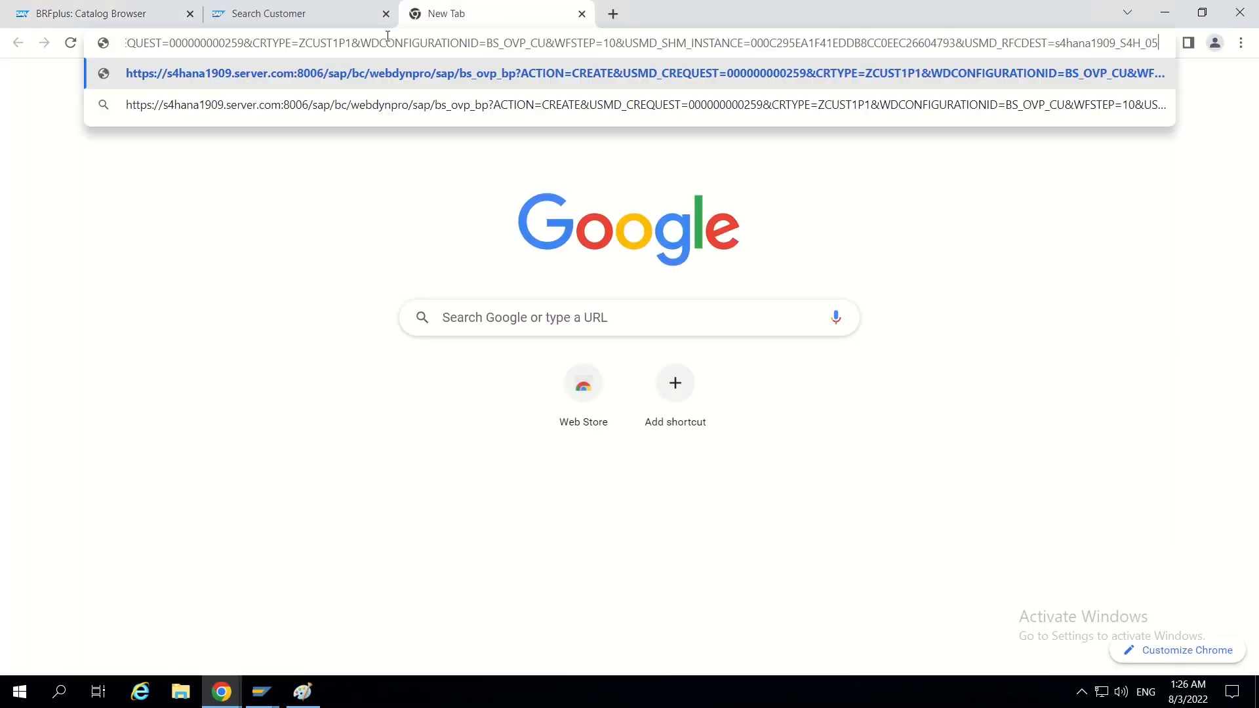
key(Return)
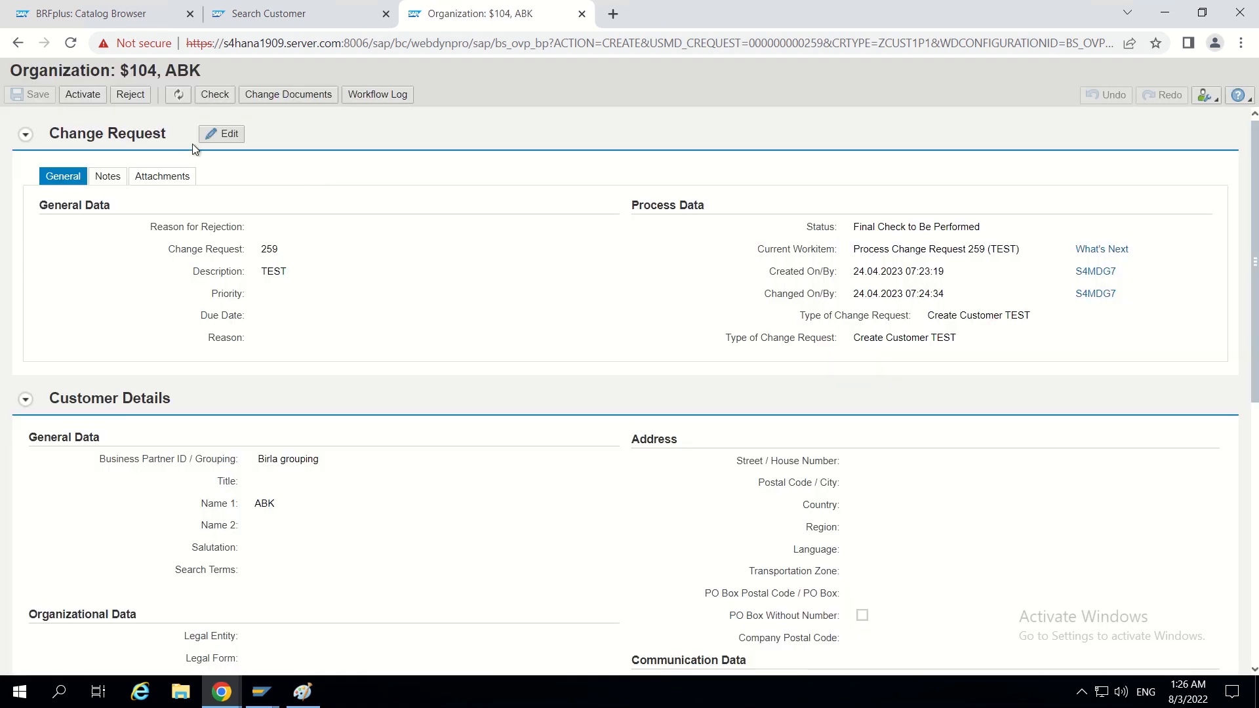
- Activate change request 259, refresh its status, and compare the result with the workflow diagram in Paint
click(84, 98)
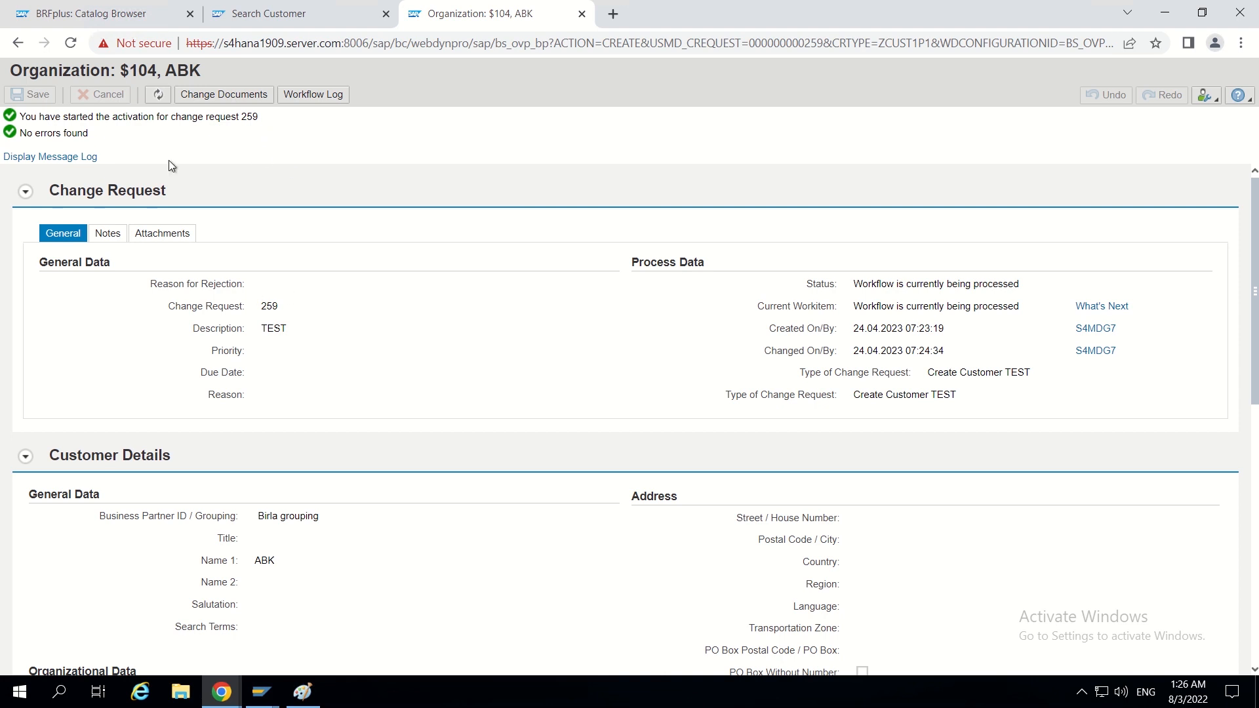
click(159, 96)
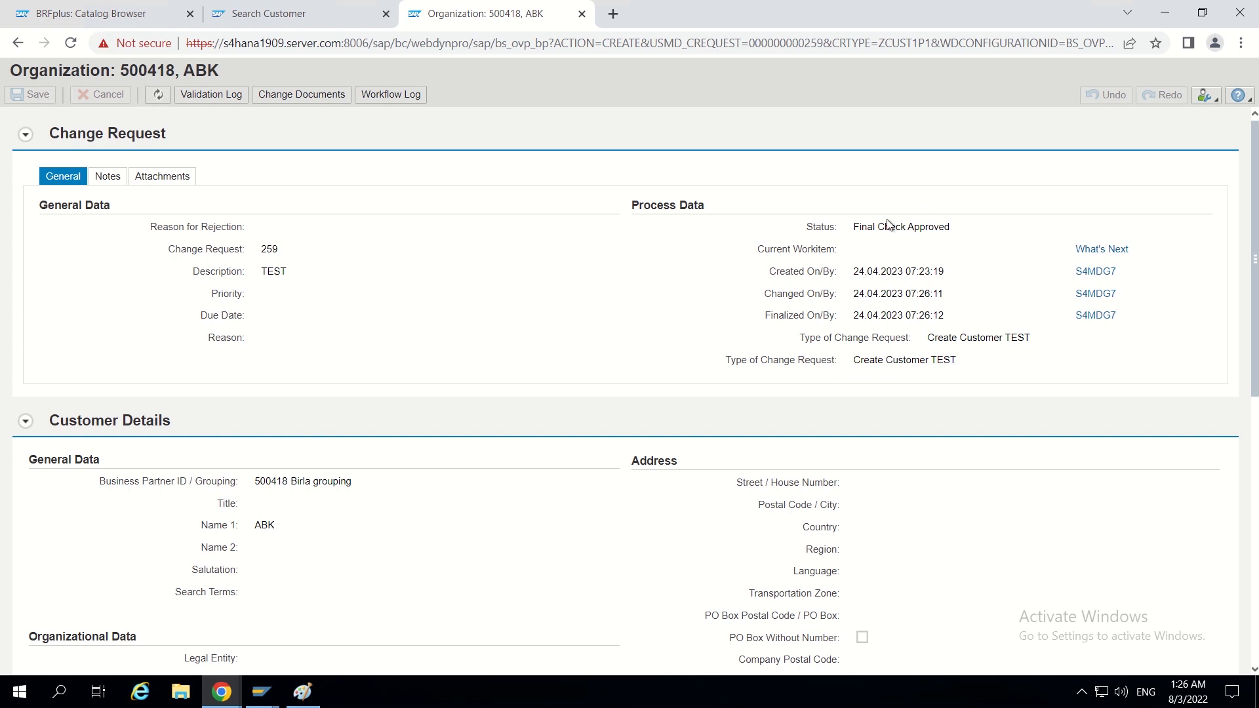
click(301, 693)
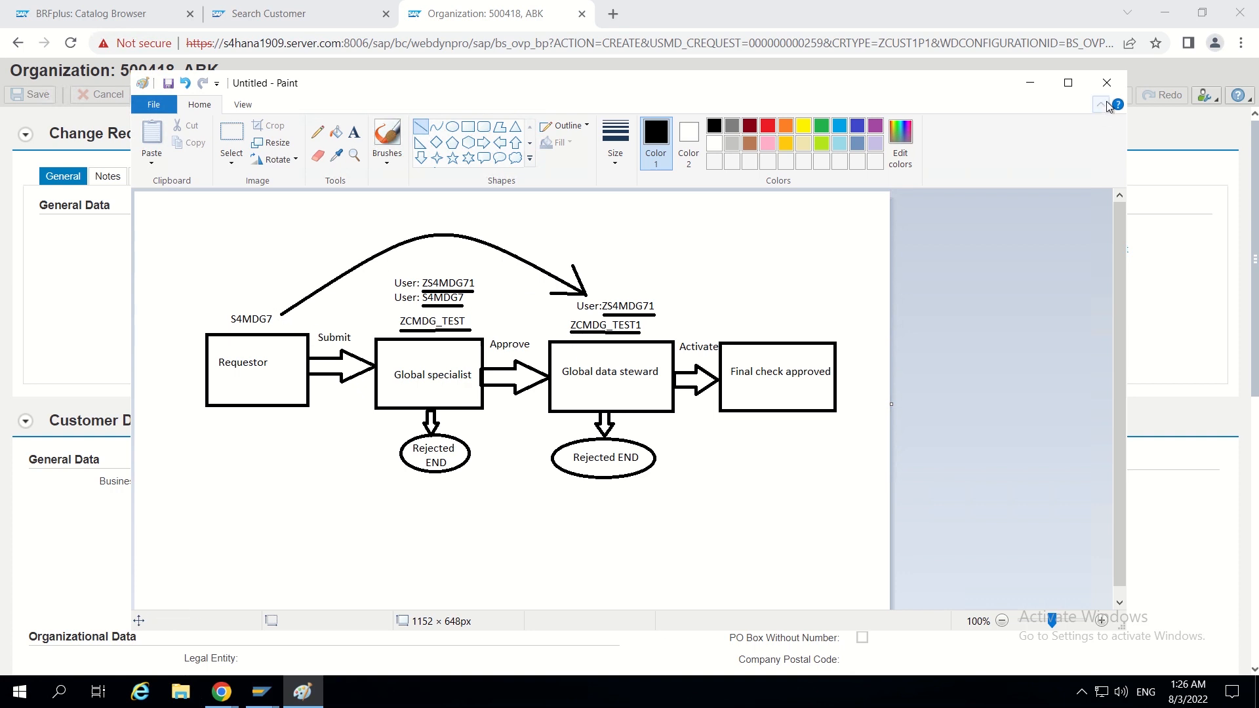
click(1029, 80)
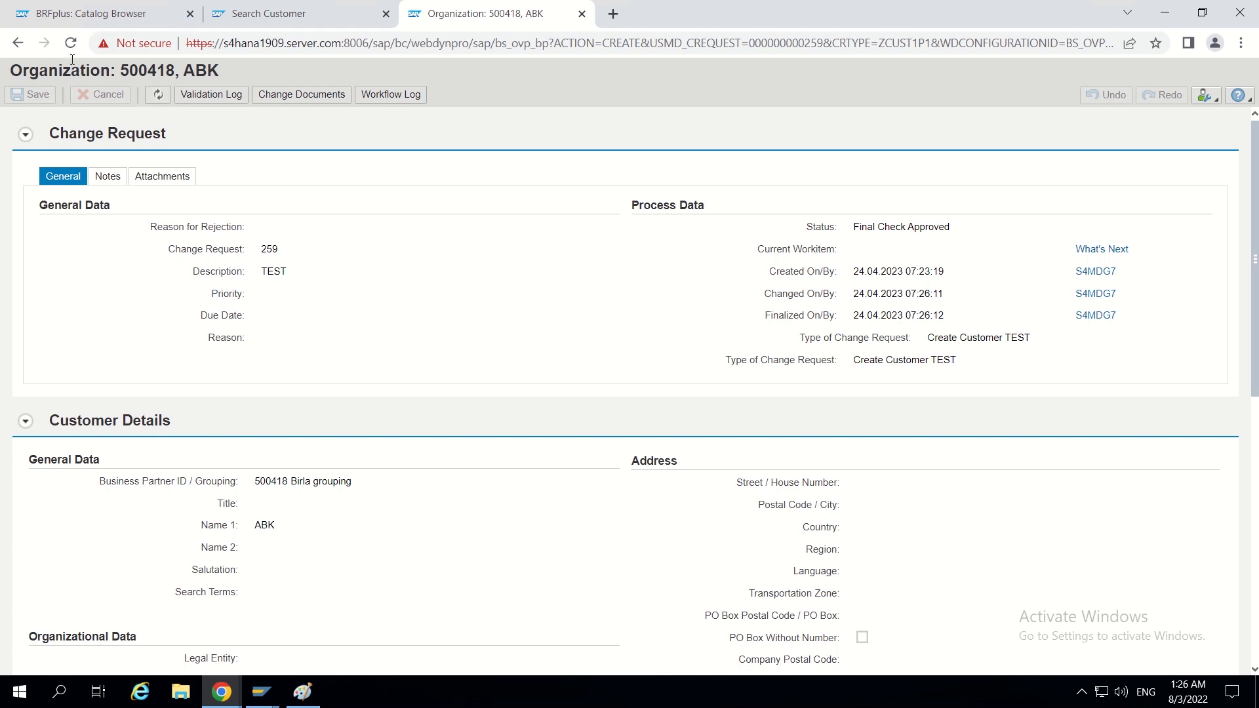
- Close the change request page and restore the hidden Dyn Agt Sel Service column in BRFplus decision table DT_SINGLE_VAL_ZCUST1P1
click(582, 14)
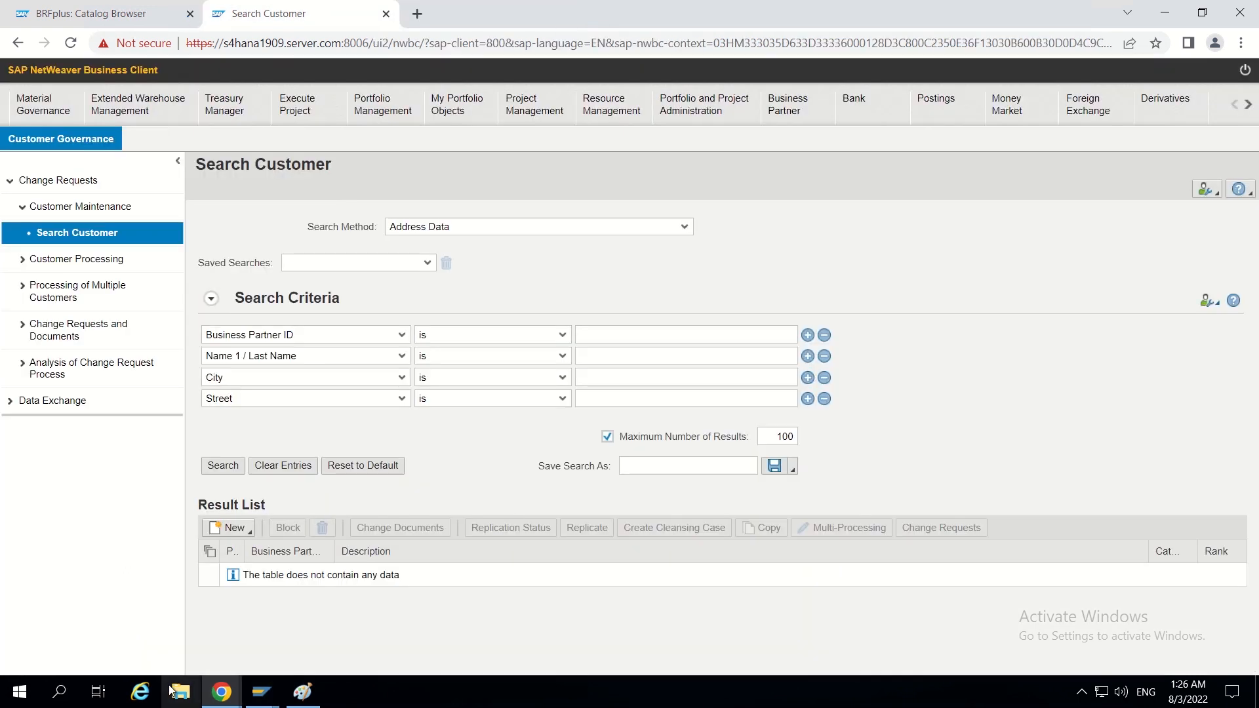
click(139, 15)
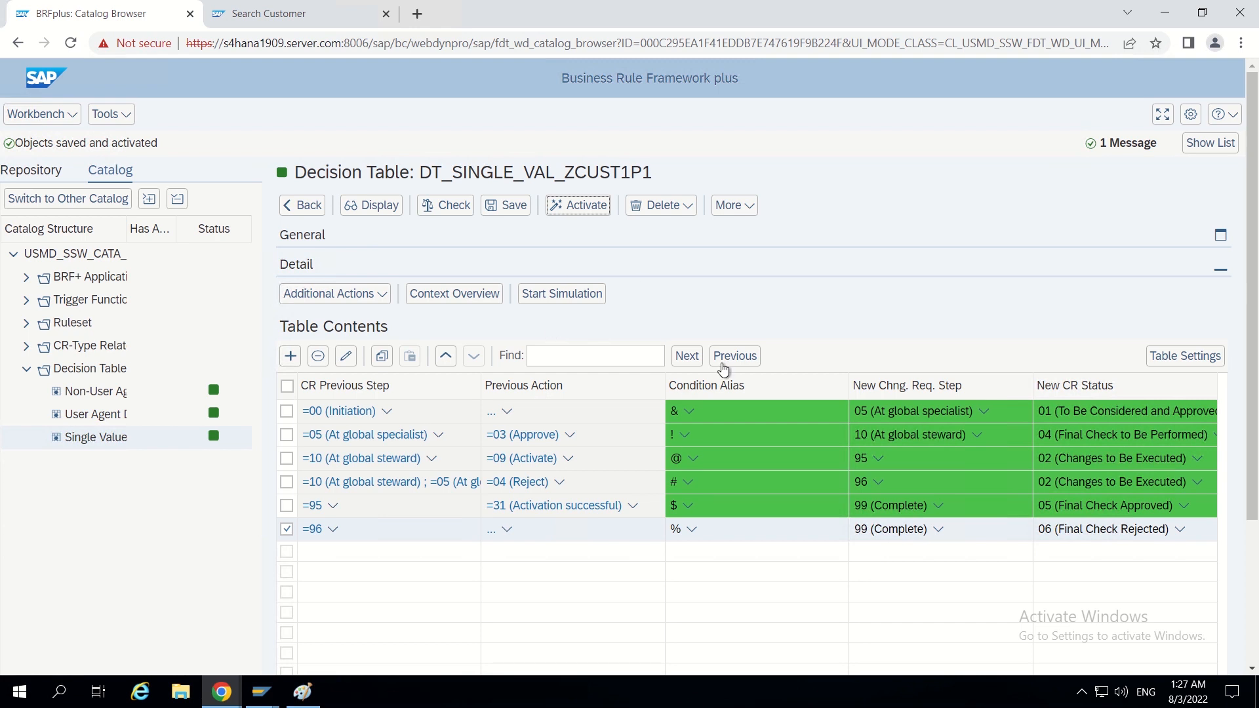
scroll(939, 235, down, 1)
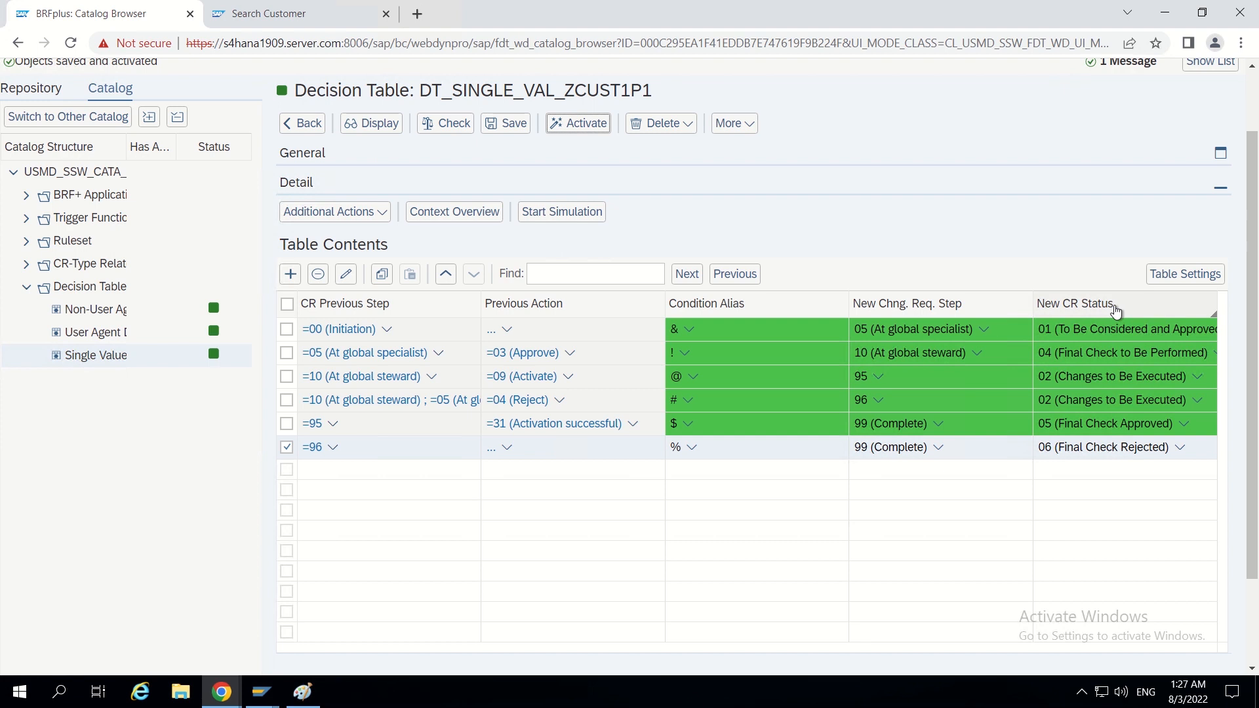
right_click(790, 300)
mouse_move(871, 446)
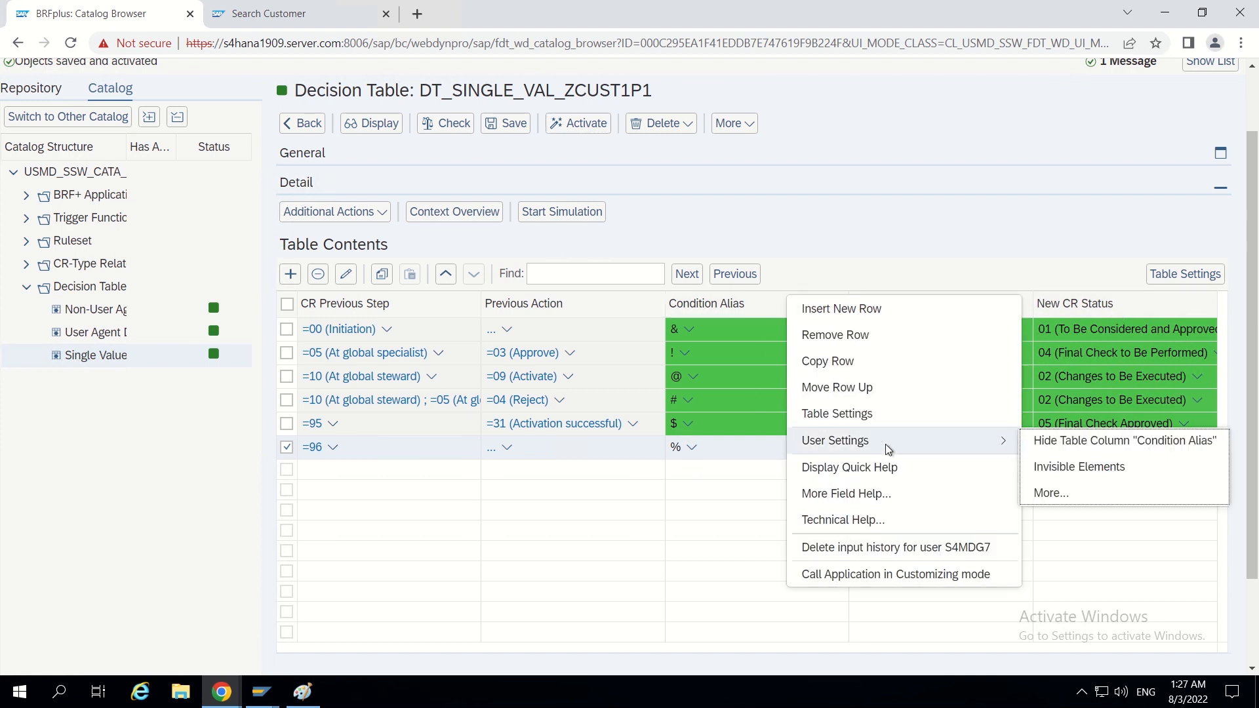
click(1071, 493)
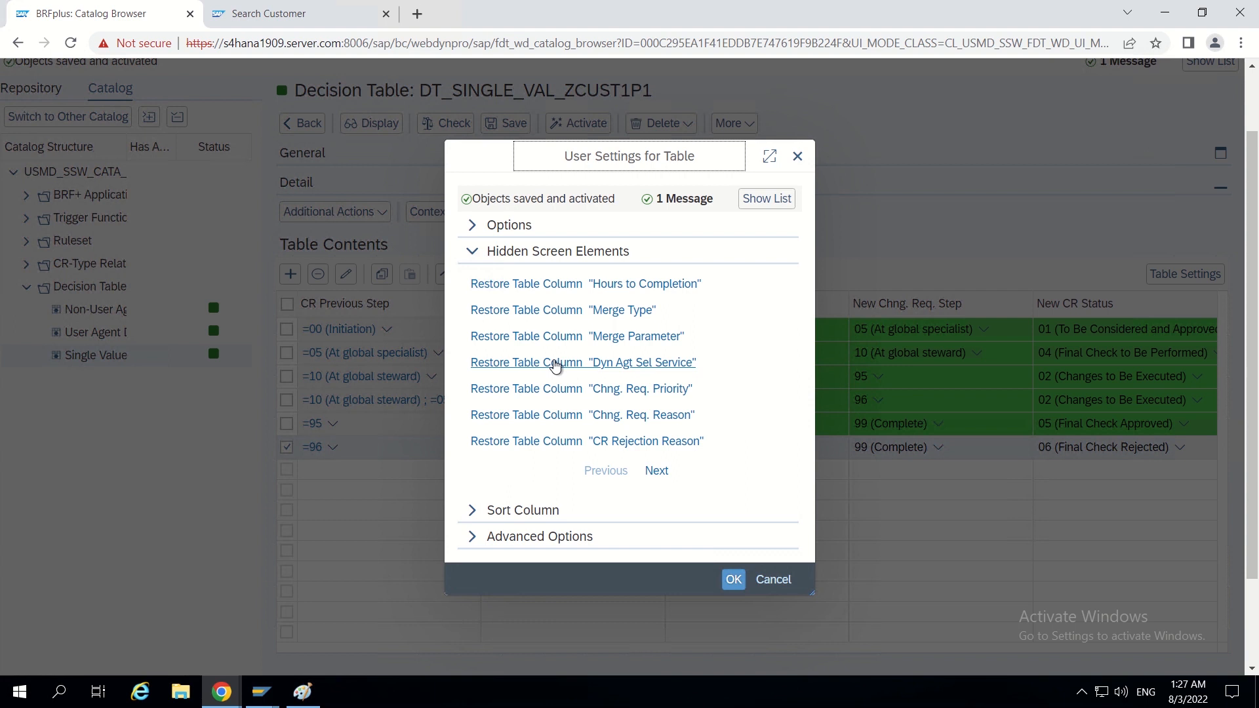
click(555, 363)
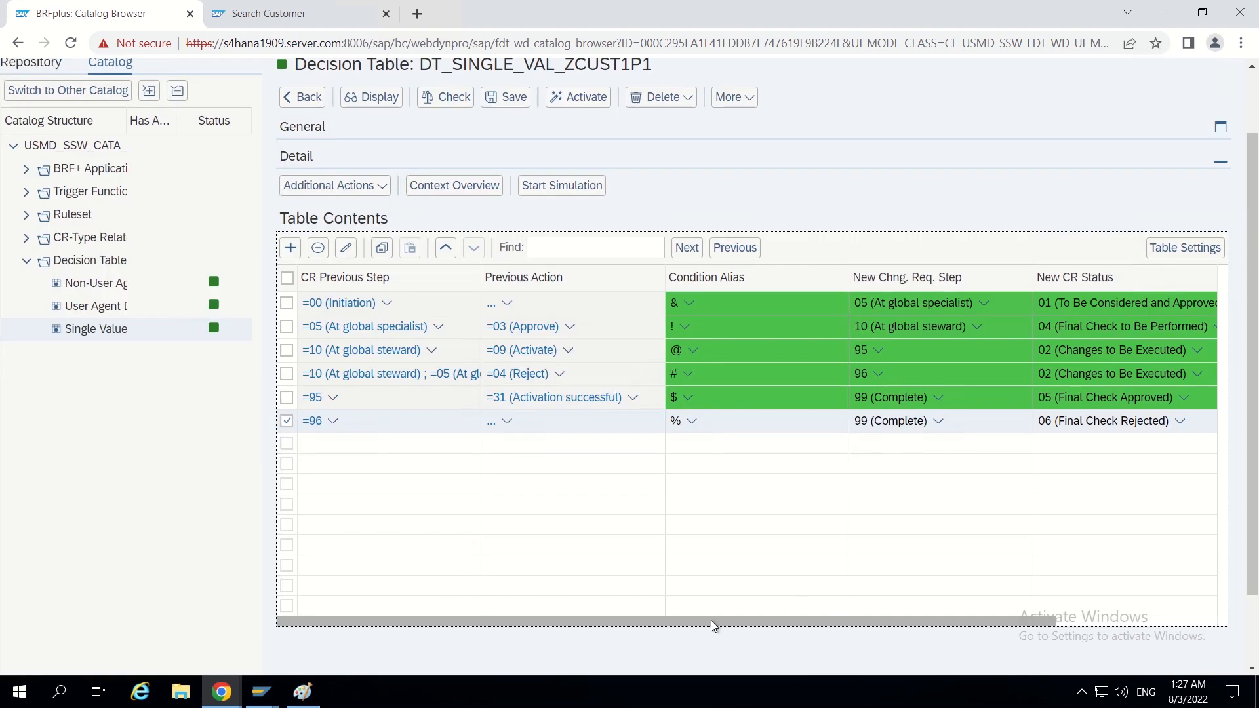
drag(588, 620, 821, 604)
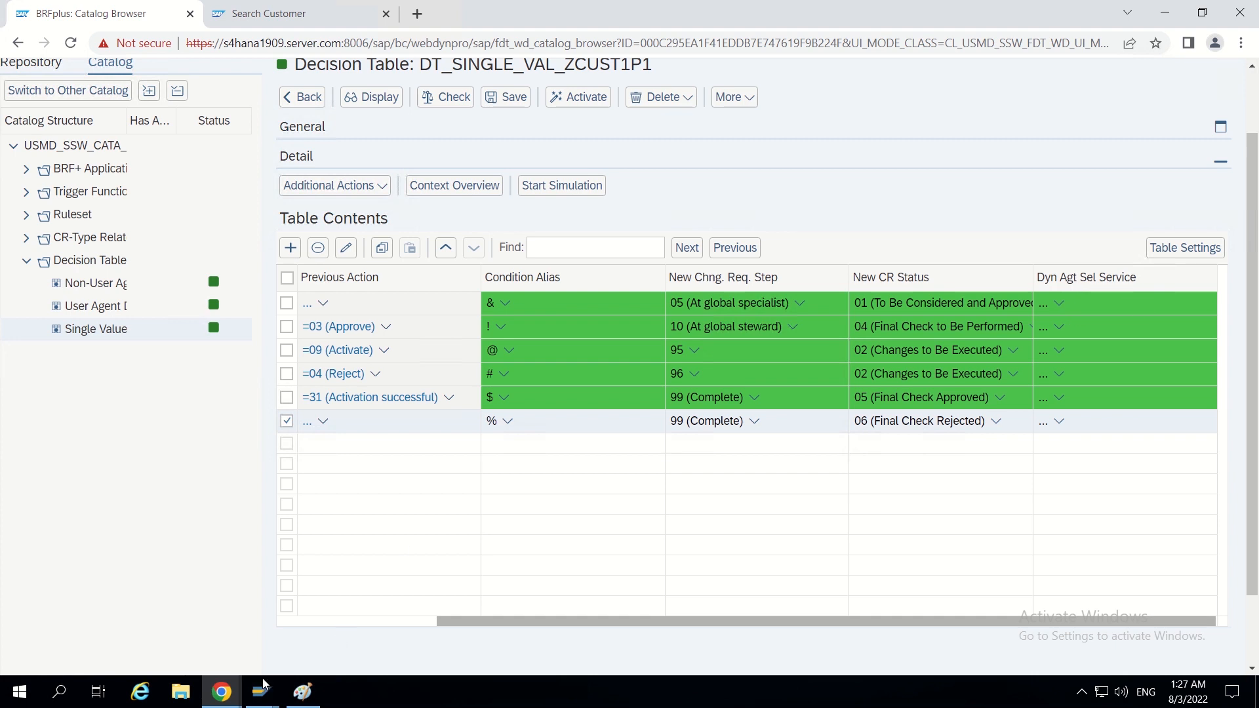
- Switch to SAP GUI, leave the work item administration, and start transaction MDGIMG
mouse_move(261, 690)
click(277, 646)
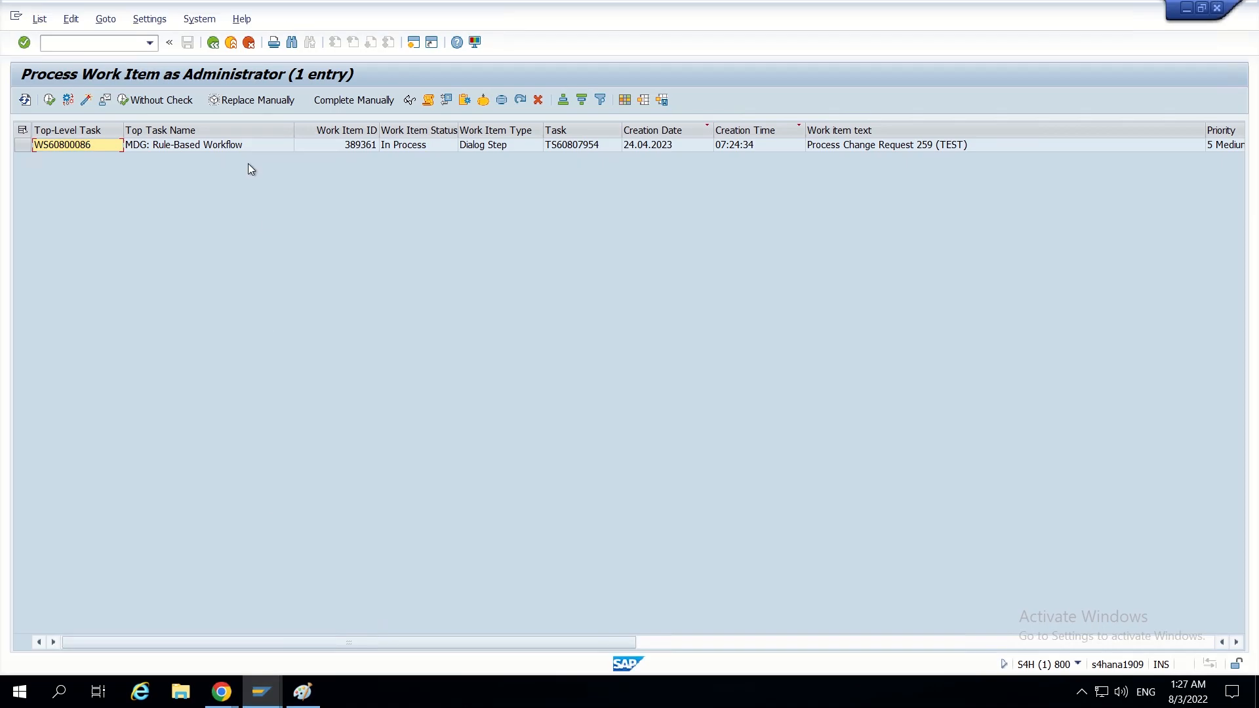
click(213, 43)
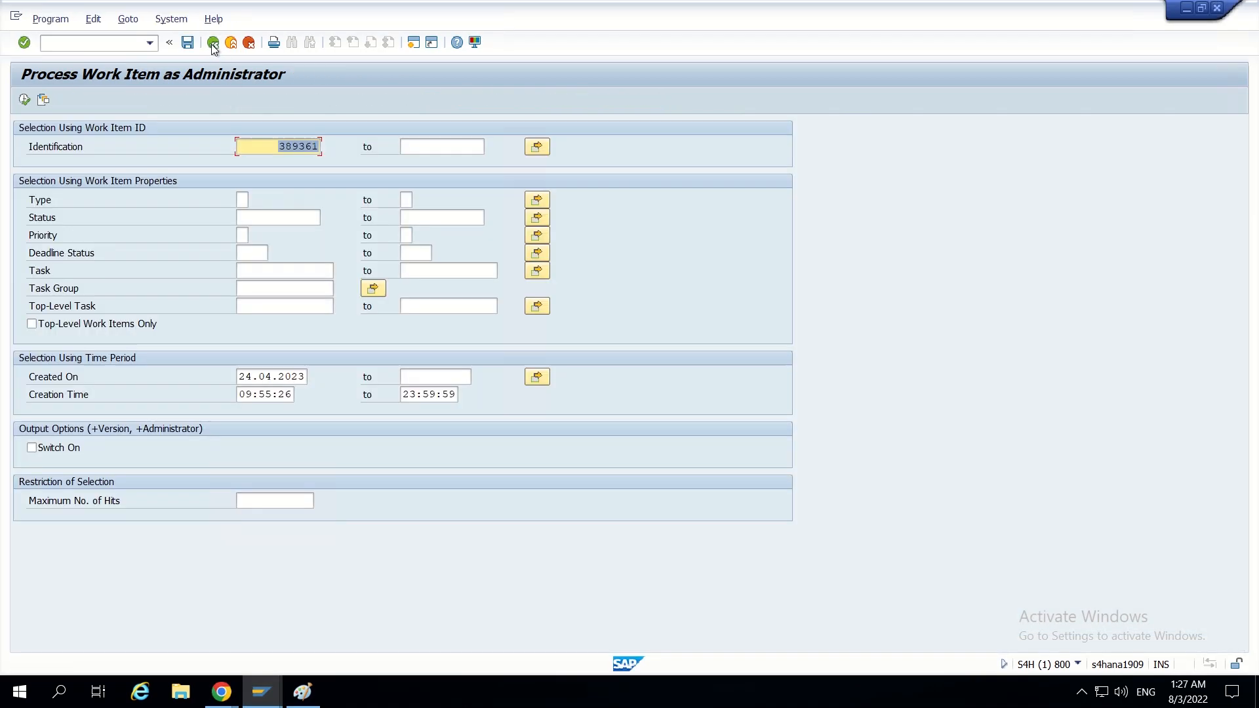
click(213, 43)
text(mdgi)
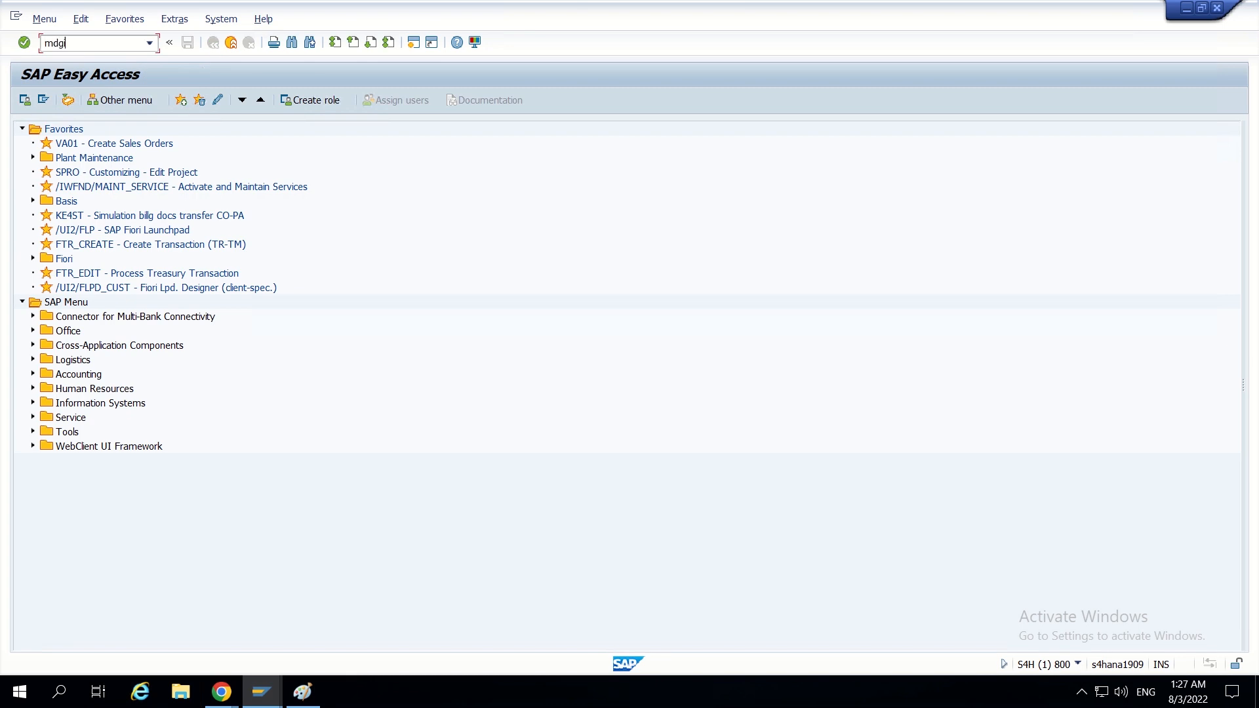
text(mg)
key(Return)
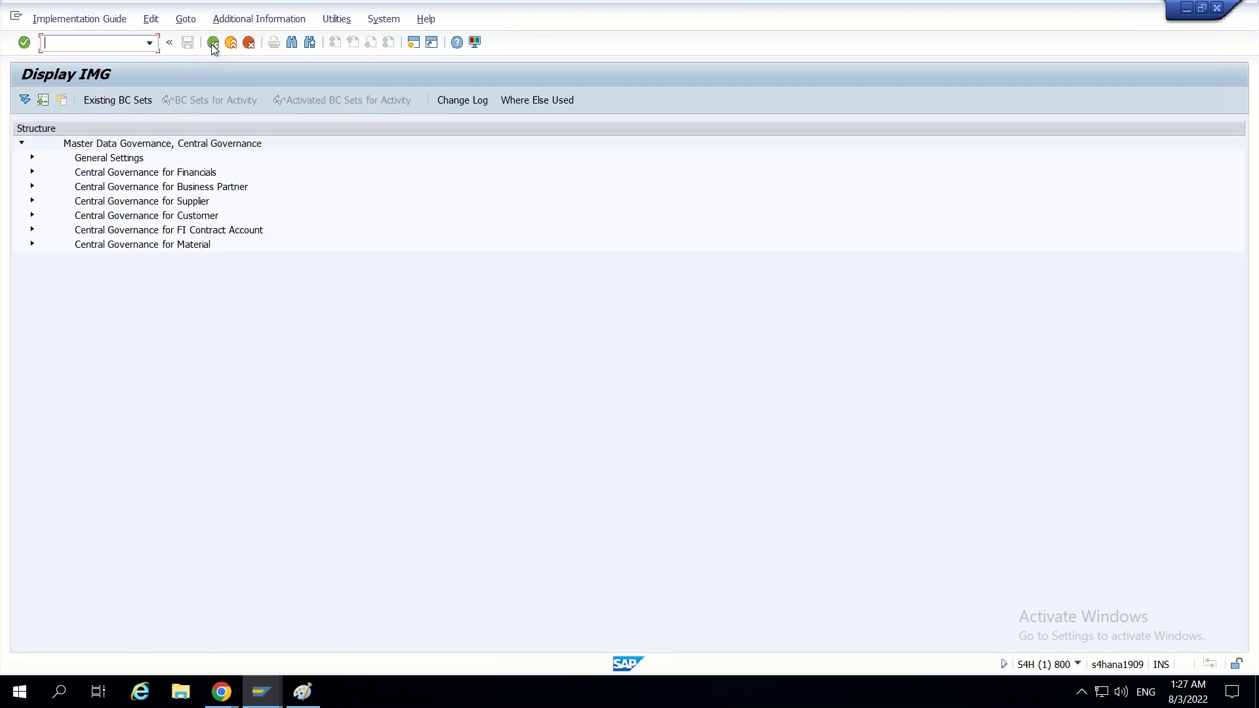
- Open Define Service Names for Rule-Based Workflow under General Settings, Process Modeling, Workflow, accepting the cross-client notice
click(33, 157)
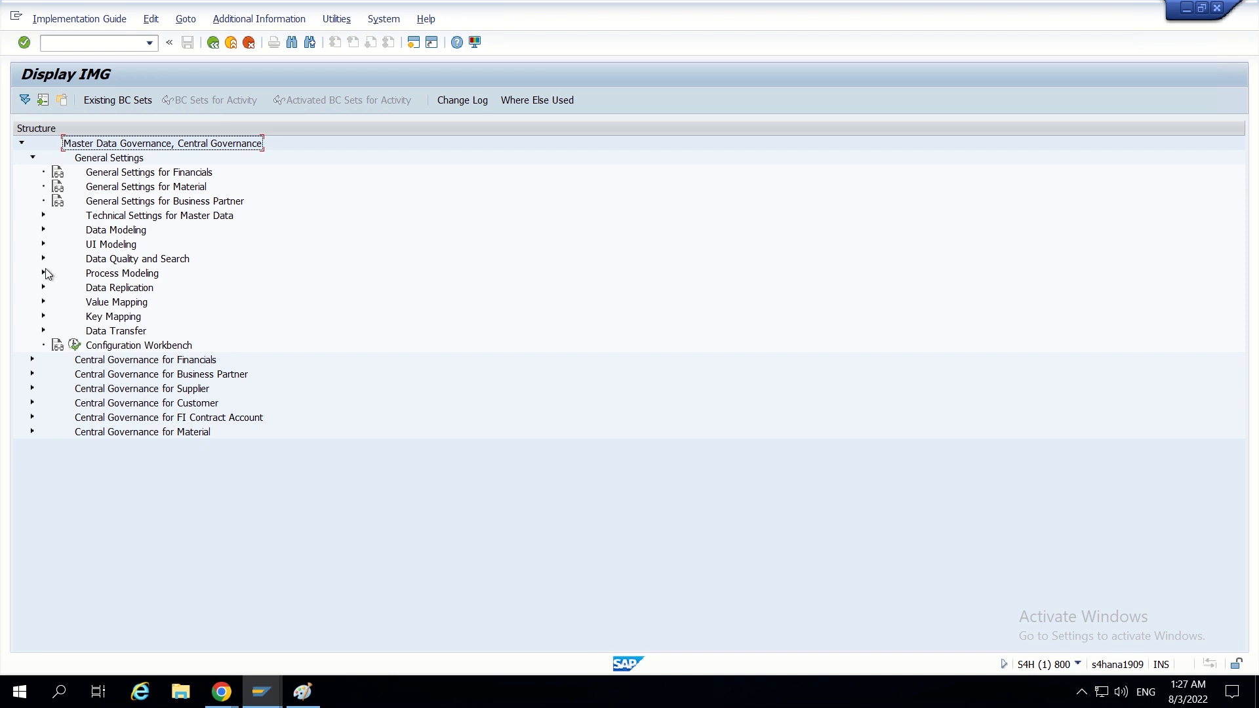
click(44, 272)
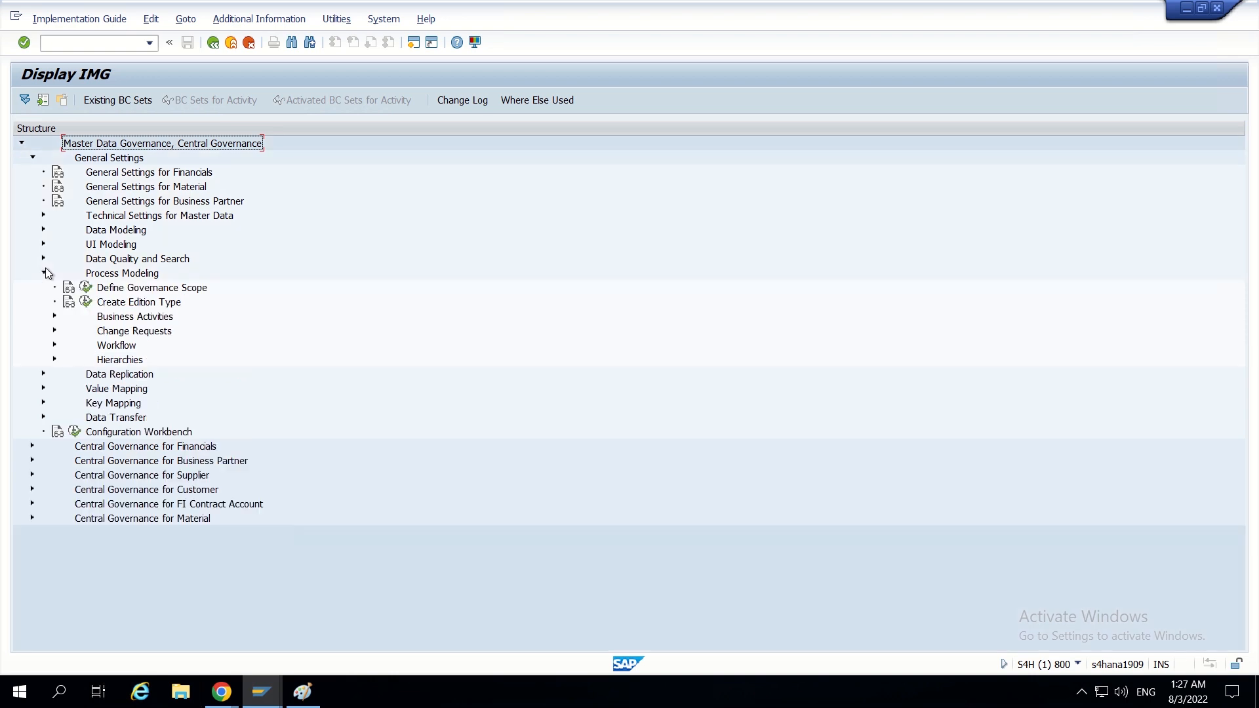
click(55, 345)
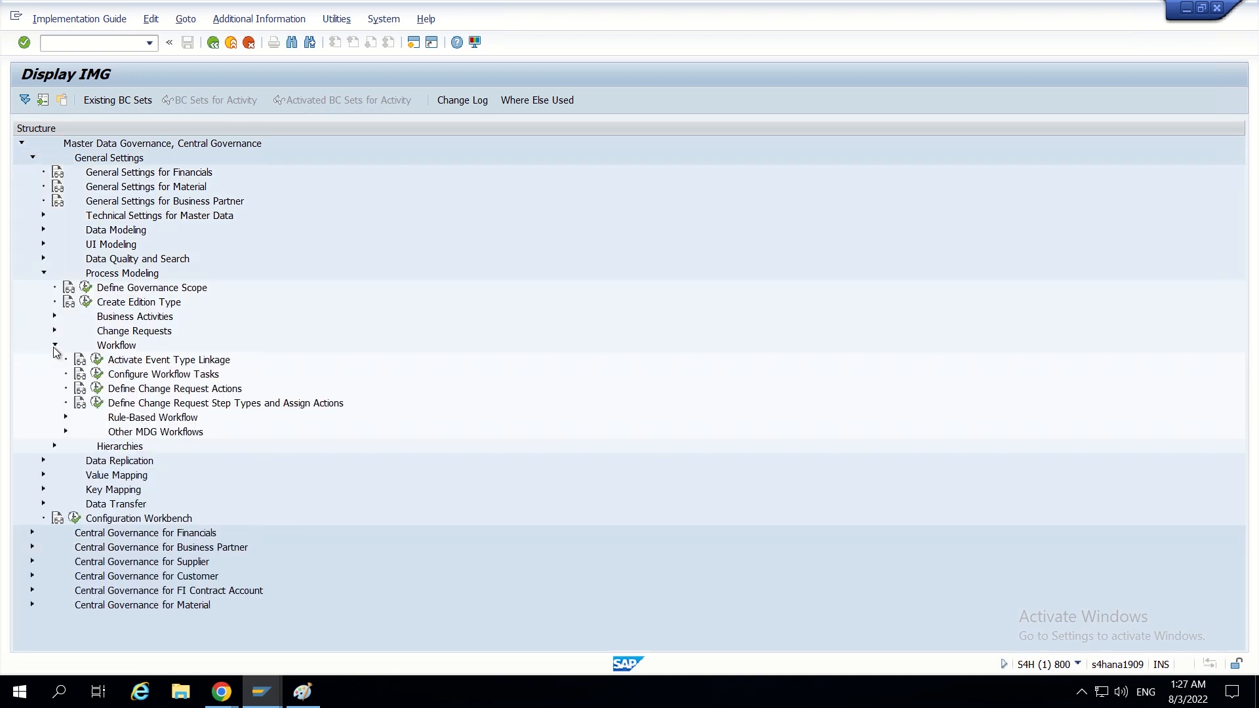
click(67, 418)
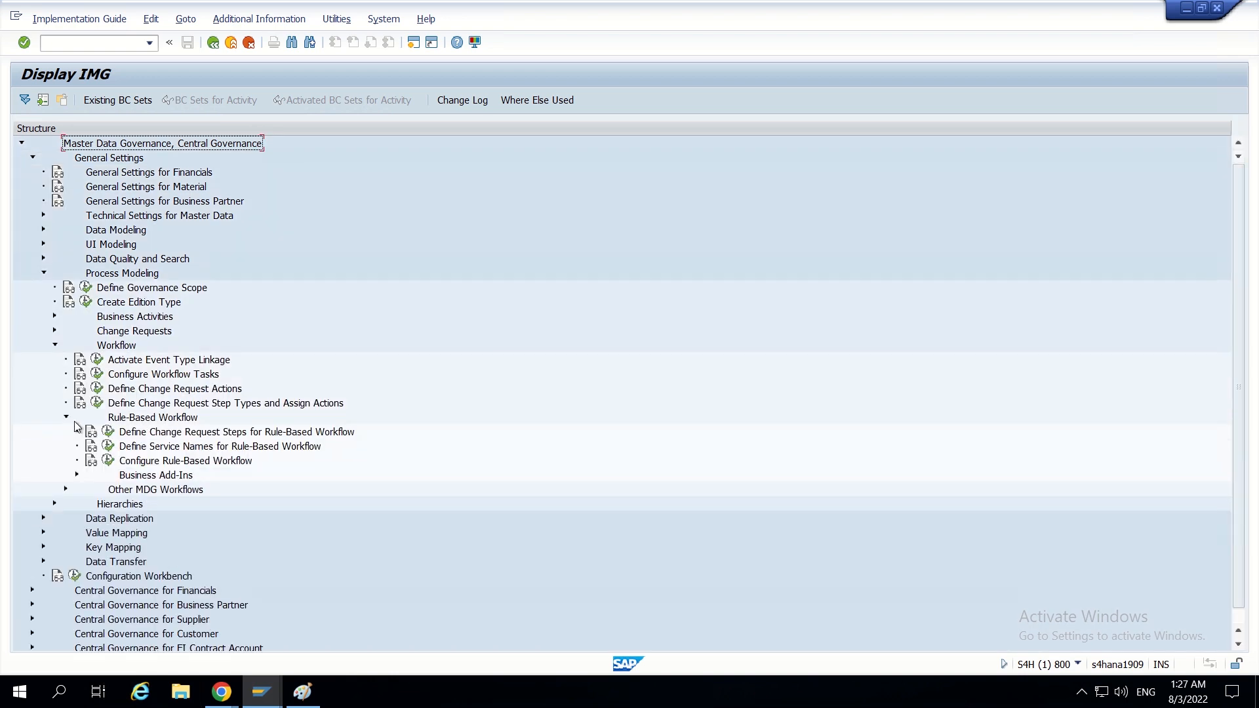
click(108, 446)
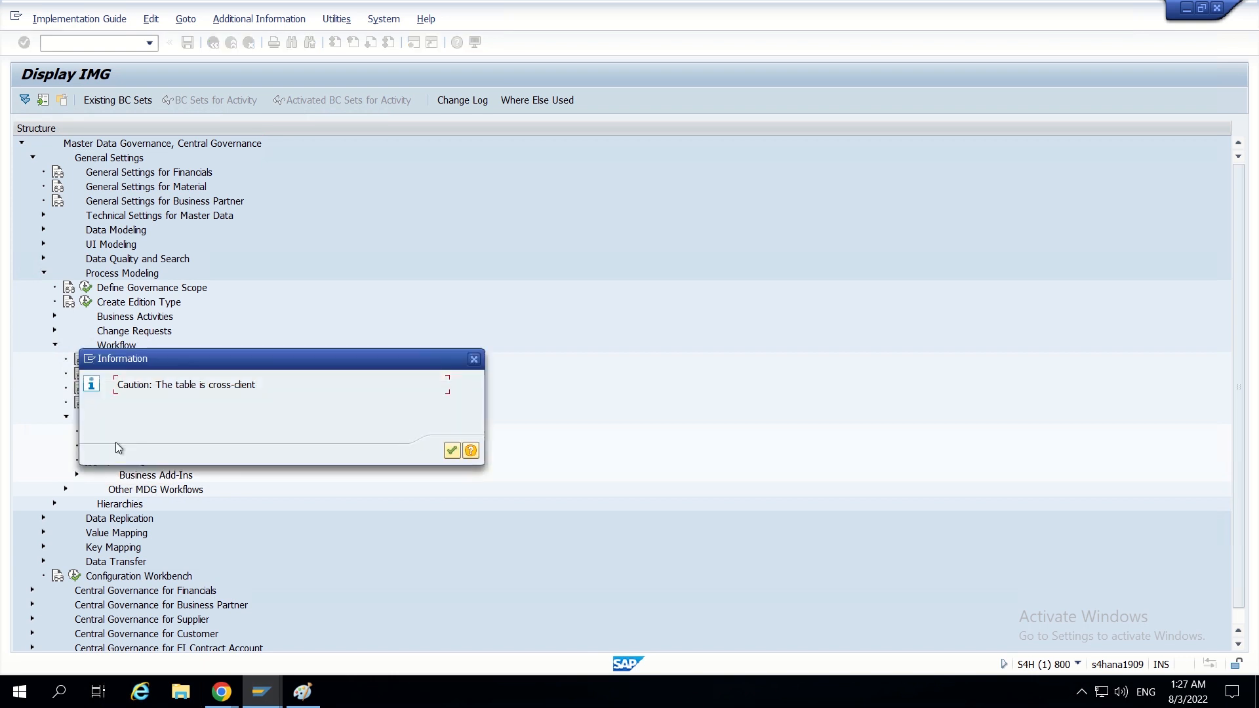
click(452, 450)
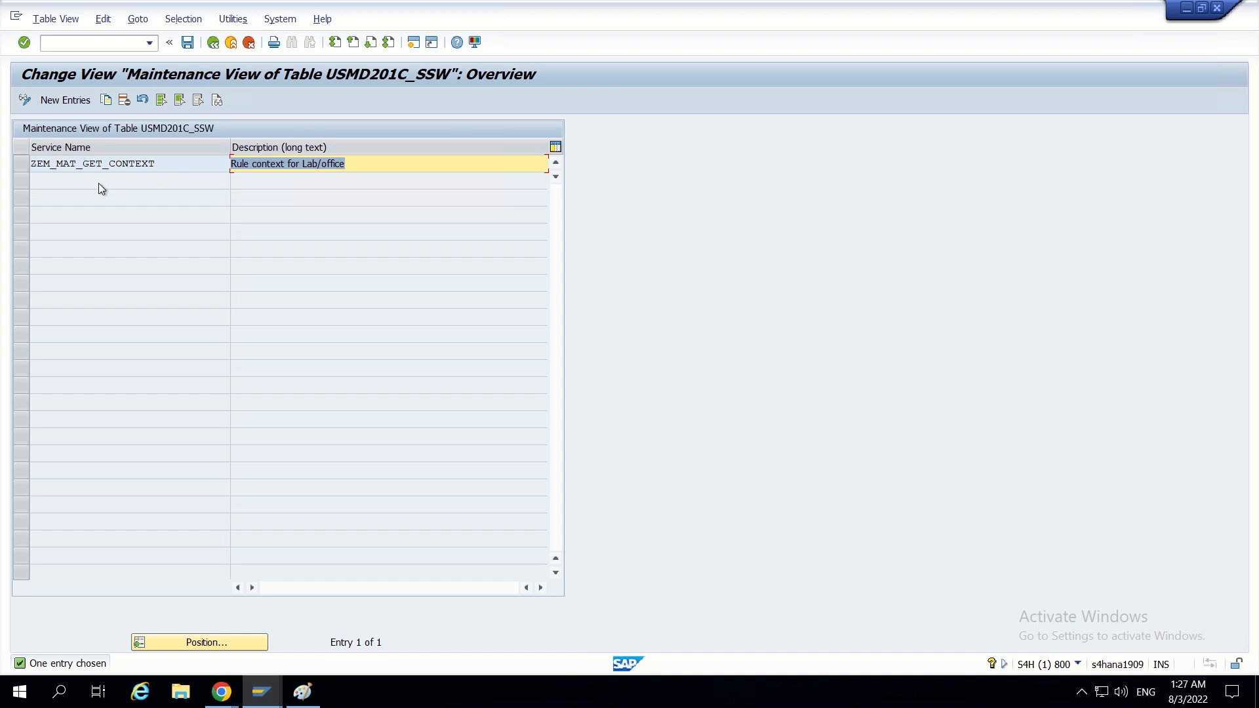
- Add a new service name entry ZSKIP_GLOBAL_SPECIALIST, consulting the workflow diagram in Paint for the step being skipped
click(65, 99)
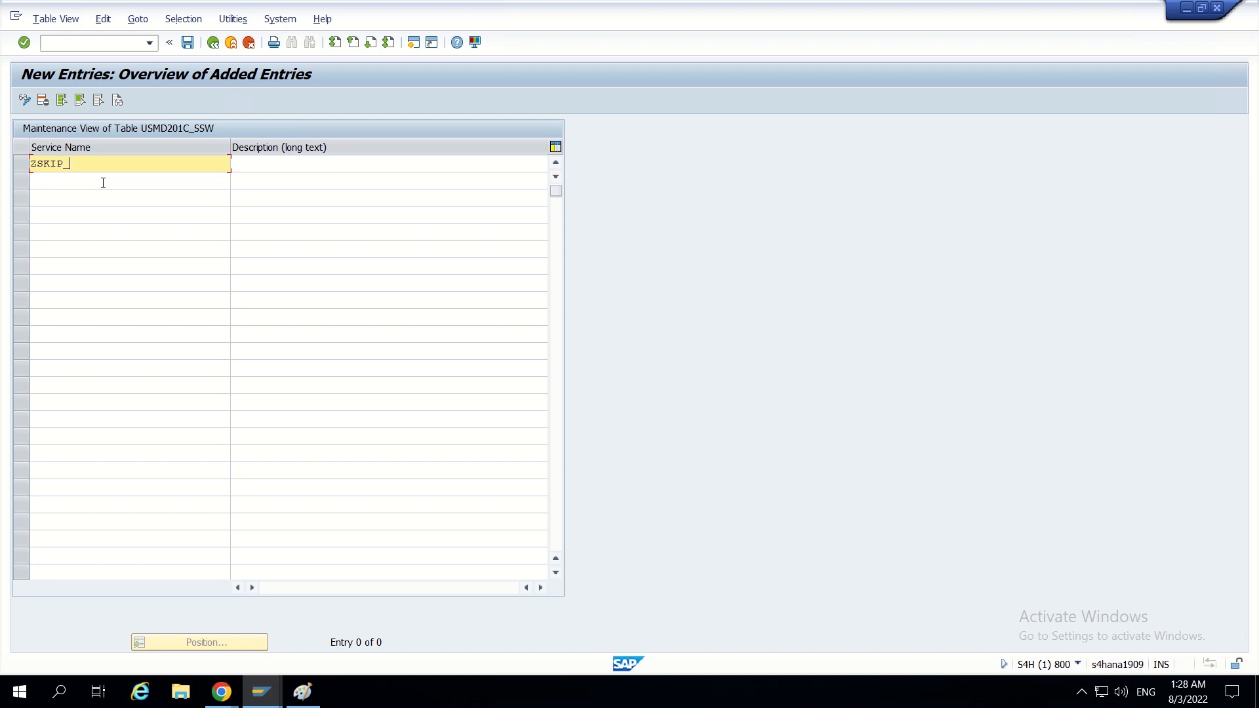
click(302, 692)
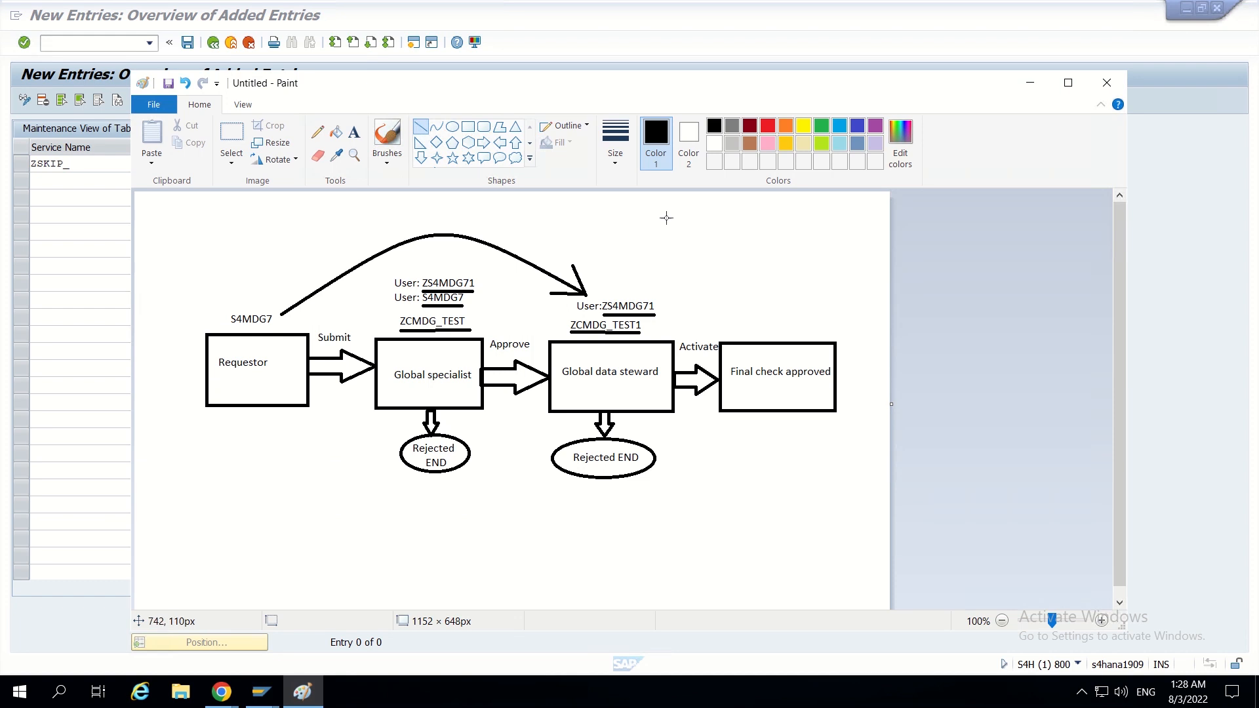
click(1028, 84)
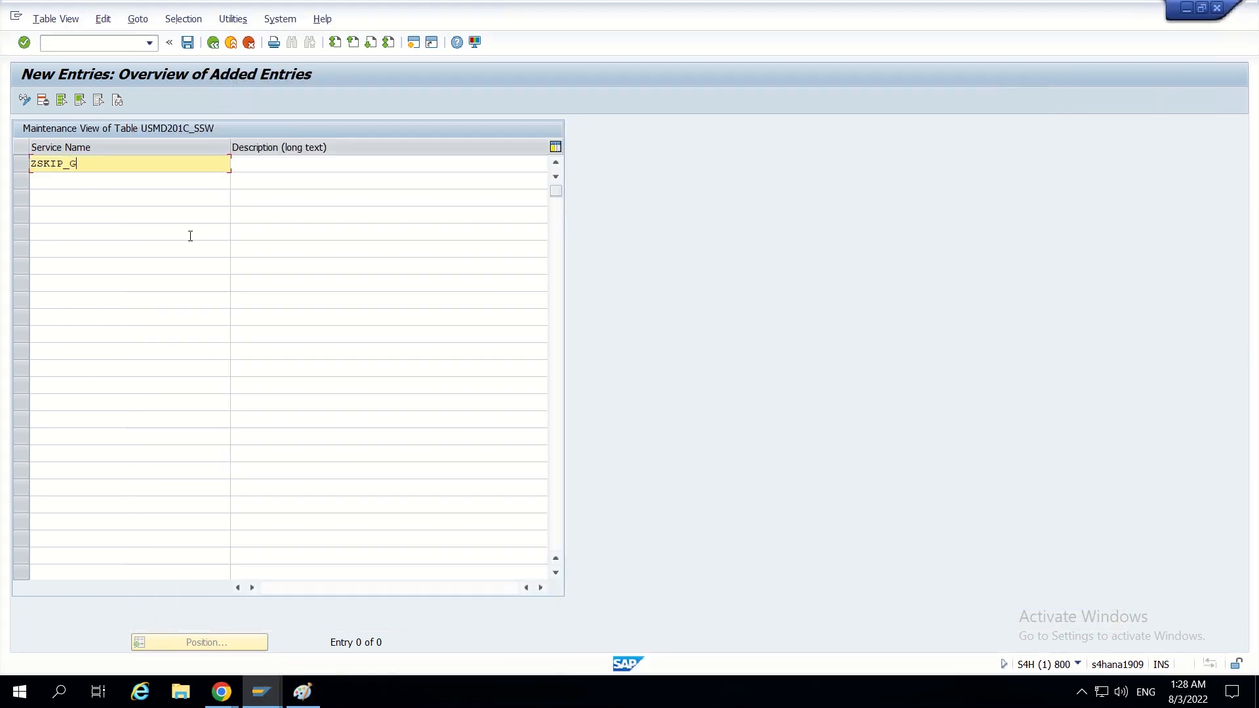
text(ZSKIP_GLOBAL_SPECIALIST)
- Enter the service's description as "To skip global specialist if requestor is also GSpecialist"
click(284, 168)
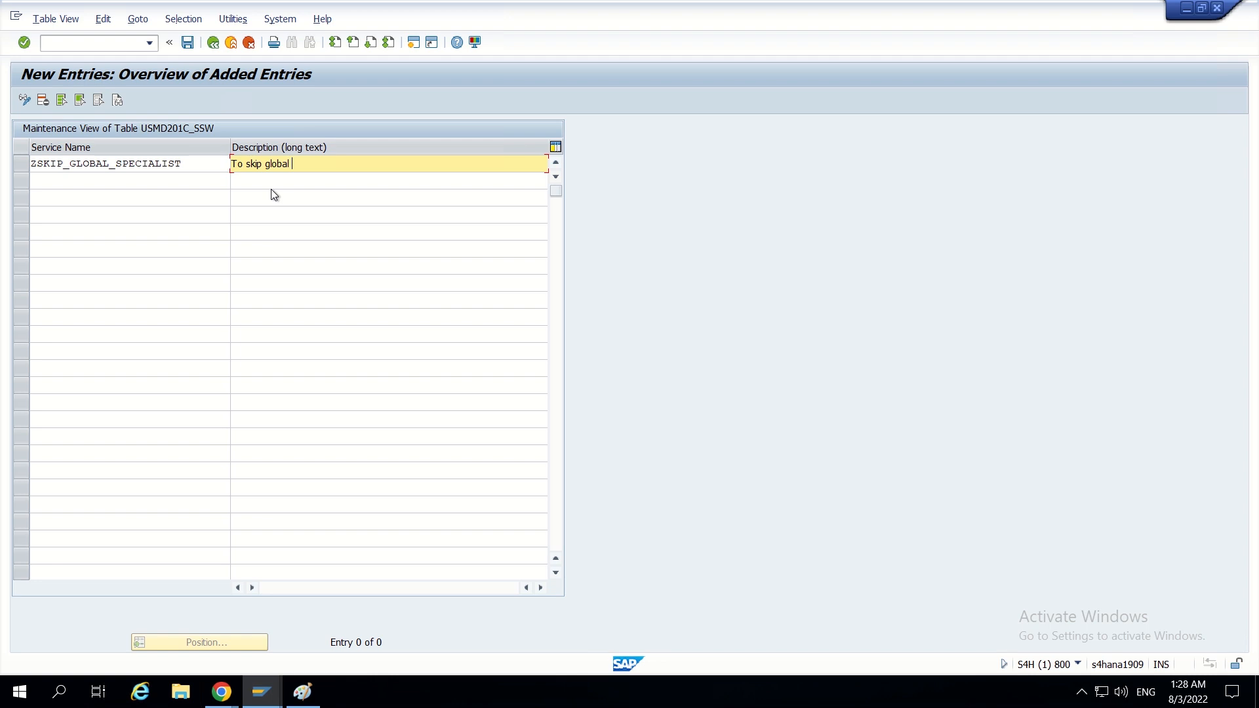
text(To skip global specialist )
text(if )
text(no)
key(BackSpace)
key(BackSpace)
text(requestor)
text(s)
text(o Global specis)
key(BackSpace)
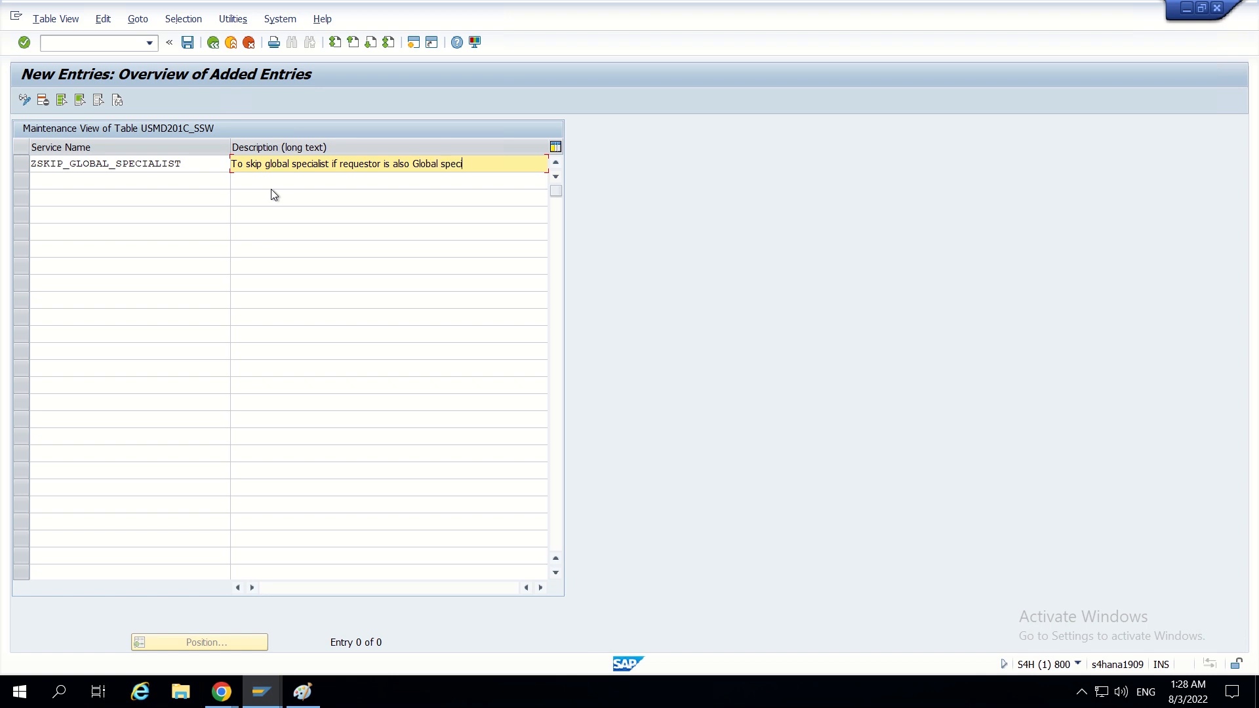
text(a)
key(BackSpace)
key(BackSpace)
key(BackSpace)
key(BackSpace)
key(BackSpace)
key(BackSpace)
key(BackSpace)
key(BackSpace)
key(BackSpace)
key(BackSpace)
key(BackSpace)
key(BackSpace)
text(Sepca)
key(BackSpace)
key(BackSpace)
key(BackSpace)
key(BackSpace)
text(pecialist)
- Save the new service entry to a newly created workbench request with the short description "test"
click(187, 43)
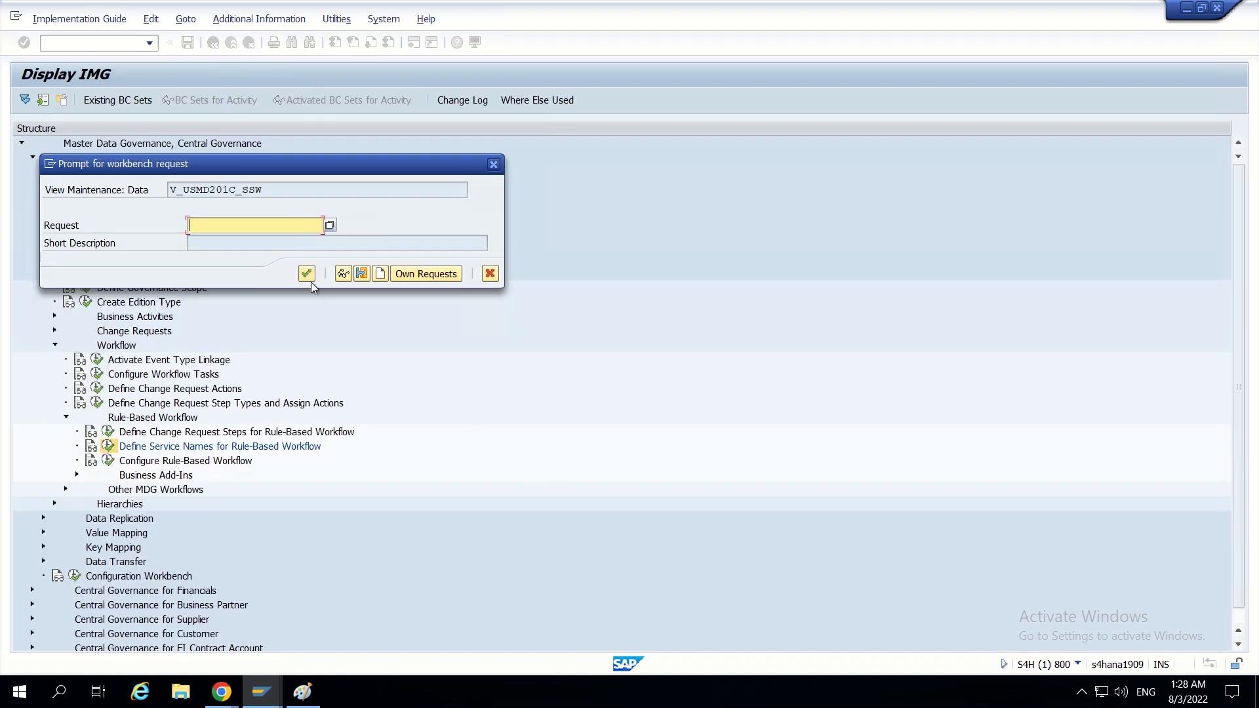
click(329, 226)
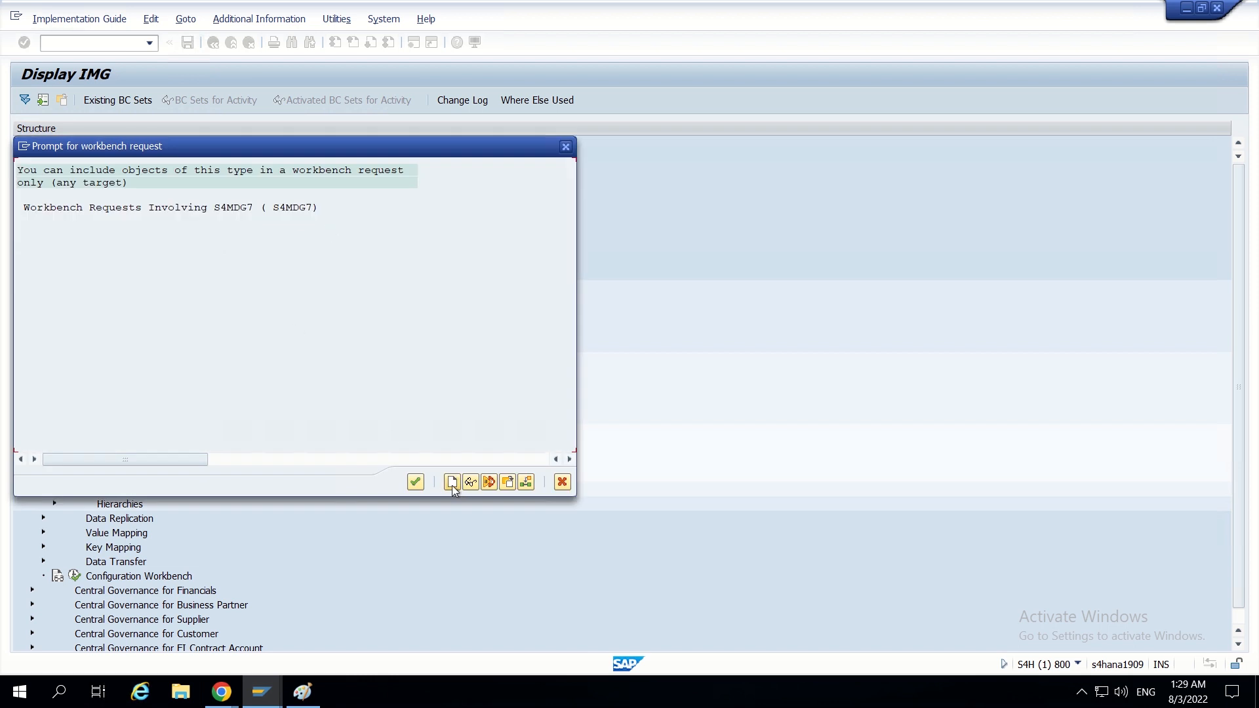
click(452, 483)
text(test)
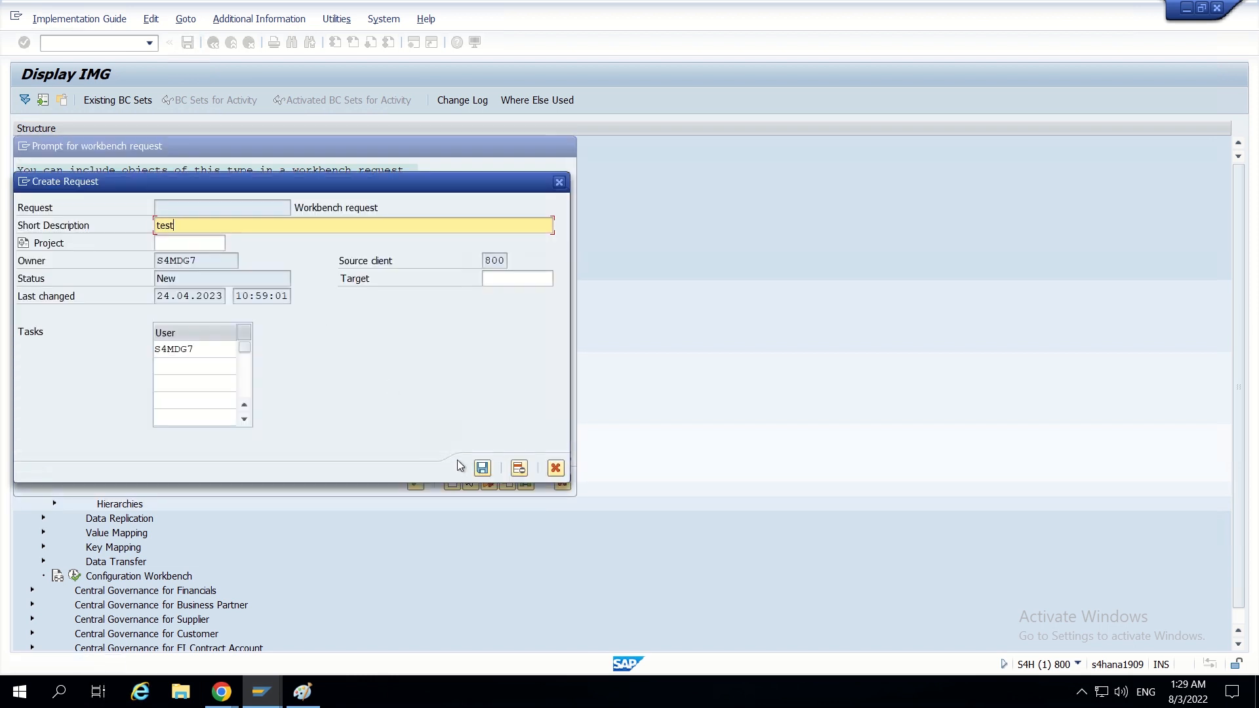
click(482, 468)
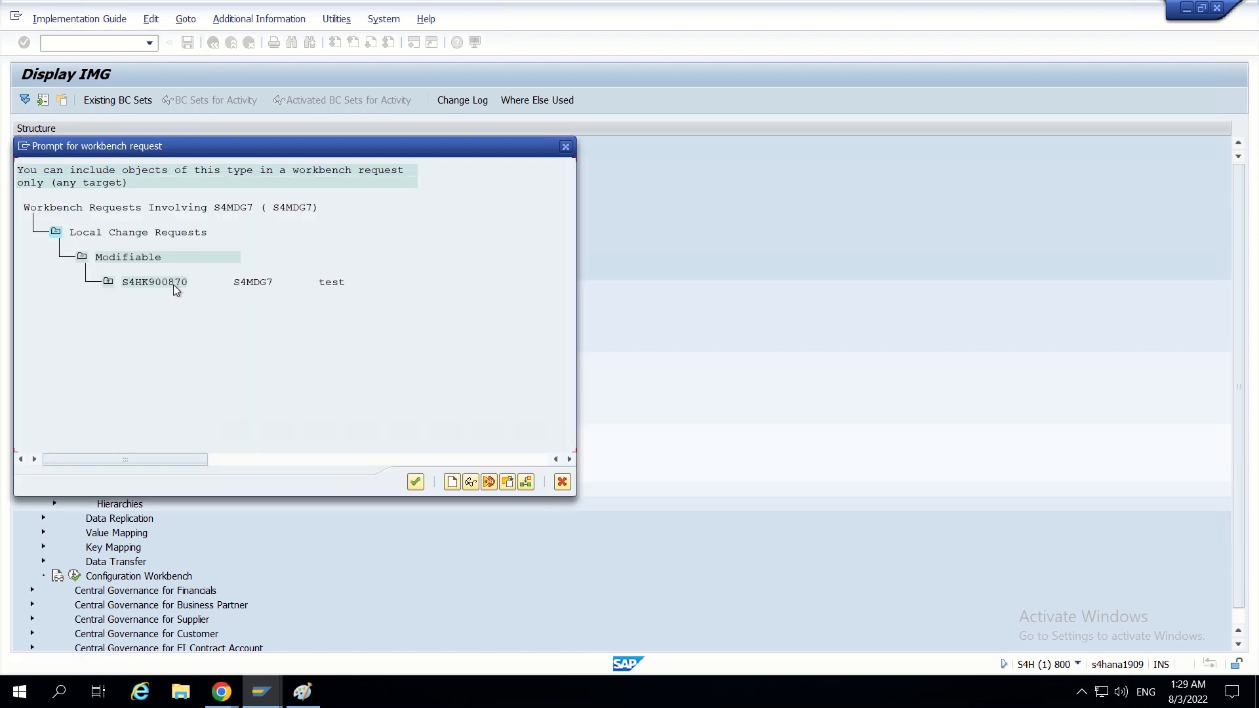
double_click(173, 284)
click(305, 274)
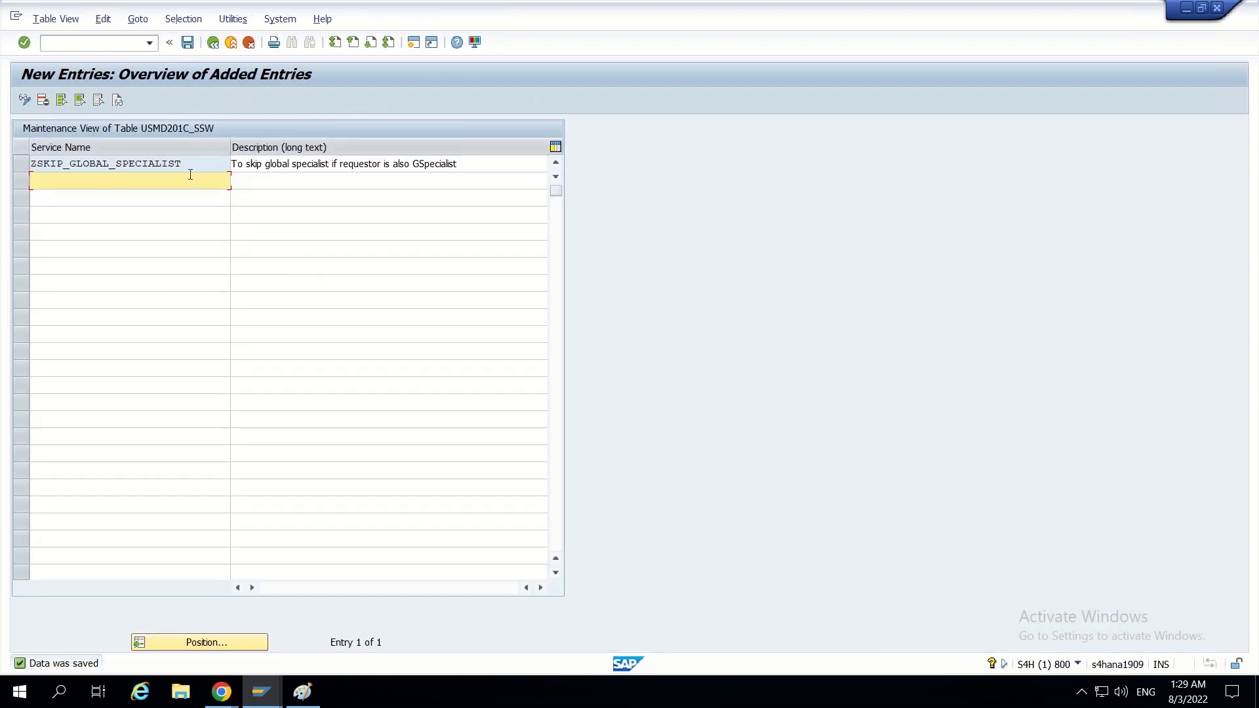
- Select the service name ZSKIP_GLOBAL_SPECIALIST and switch to the BRFplus decision table in Chrome
drag(187, 164, 7, 166)
key(ctrl+c)
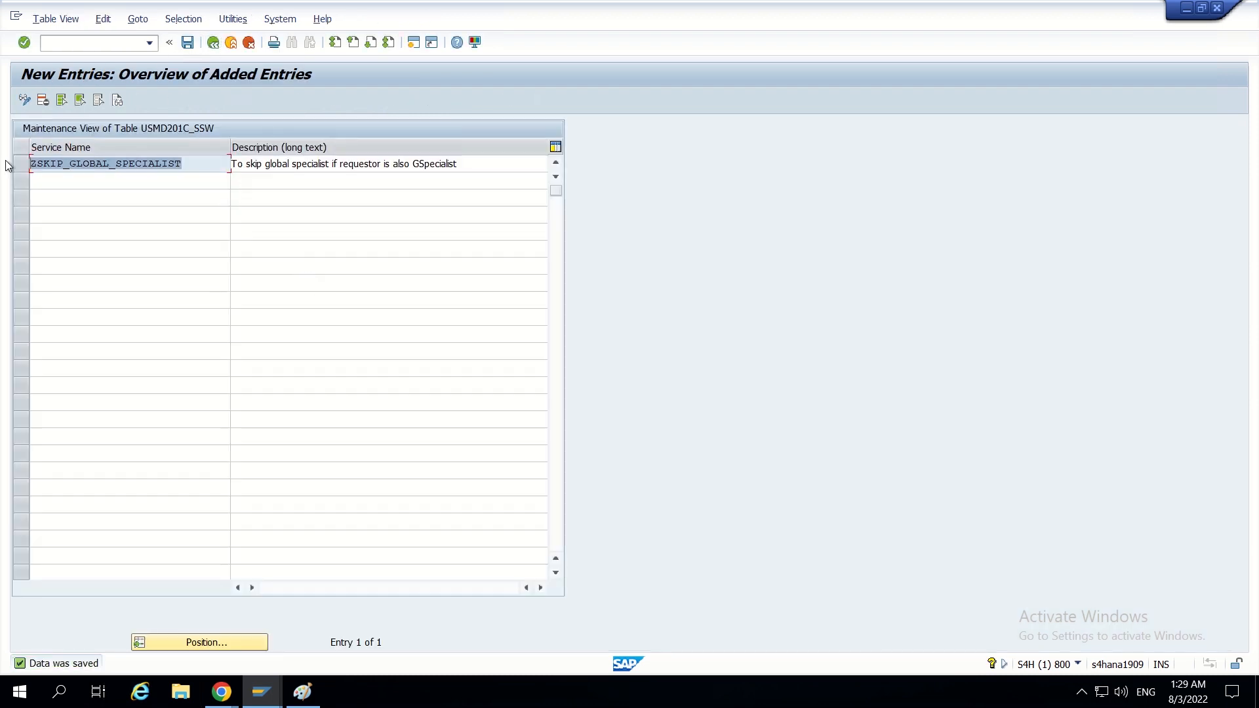
click(10, 161)
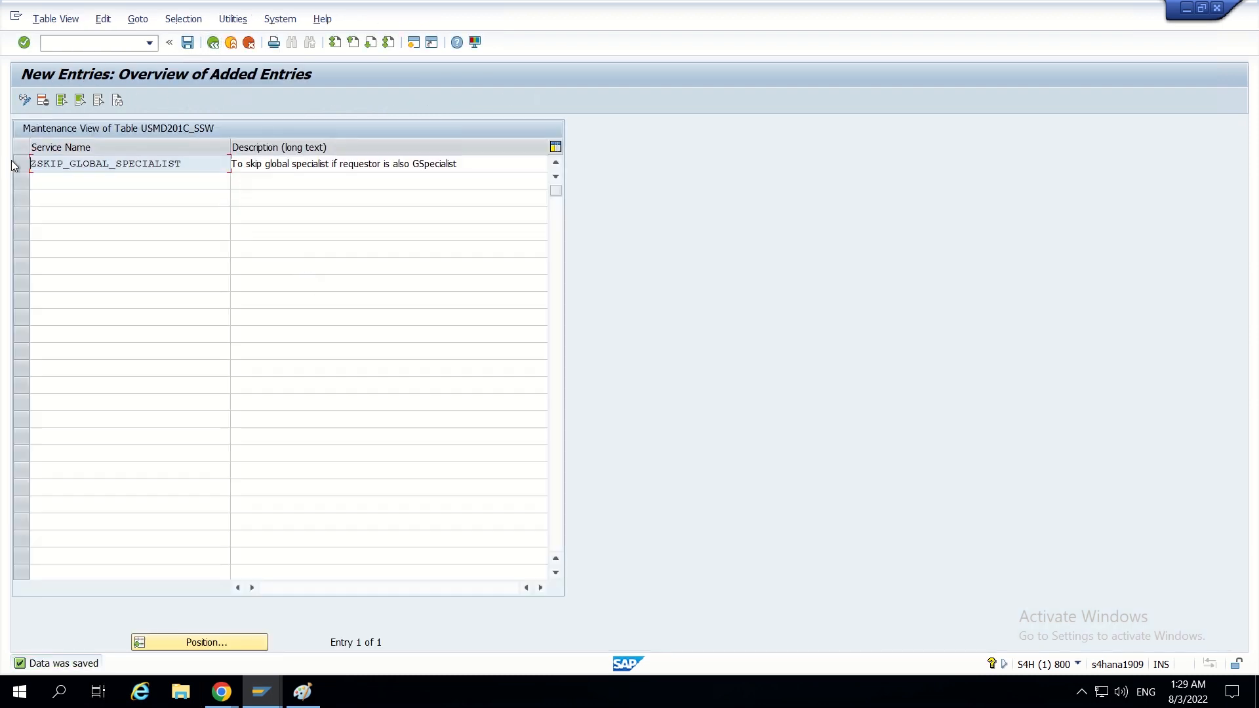
click(223, 691)
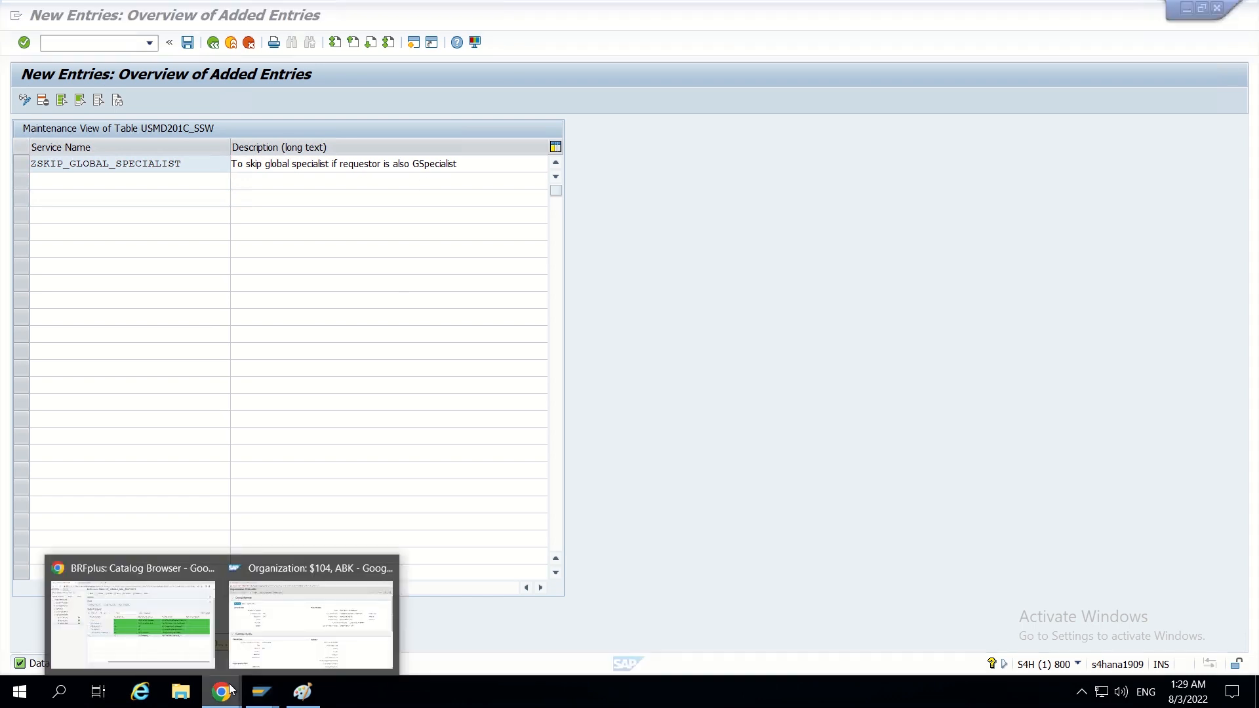
click(194, 632)
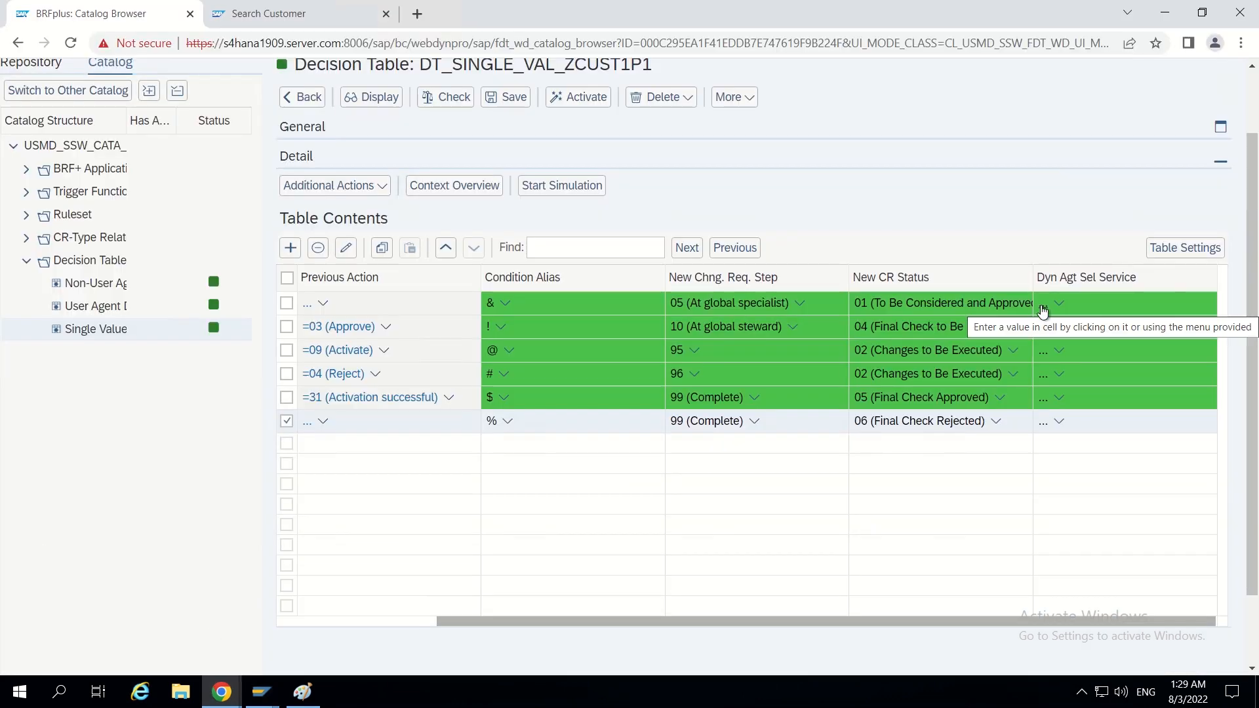
- Set the dynamic agent selection service of the row with condition alias & to ZSKIP_GLOBAL_SPECIALIST
click(1043, 310)
key(ctrl+v)
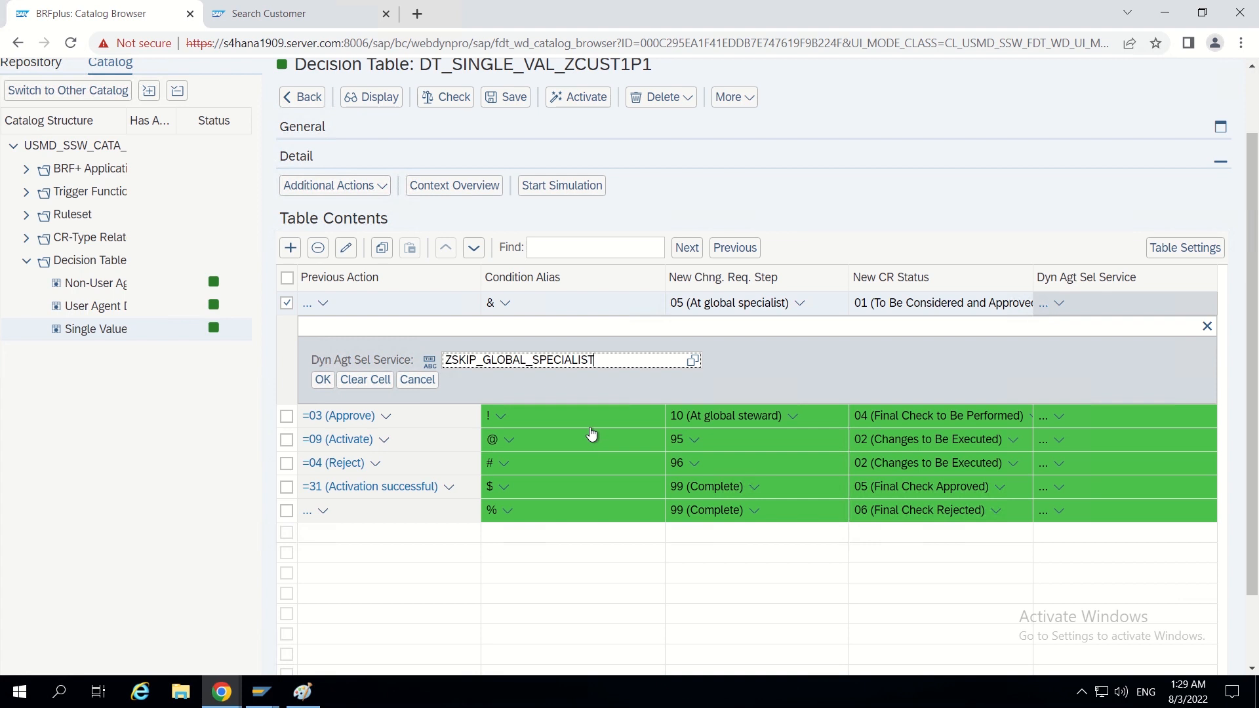
click(323, 380)
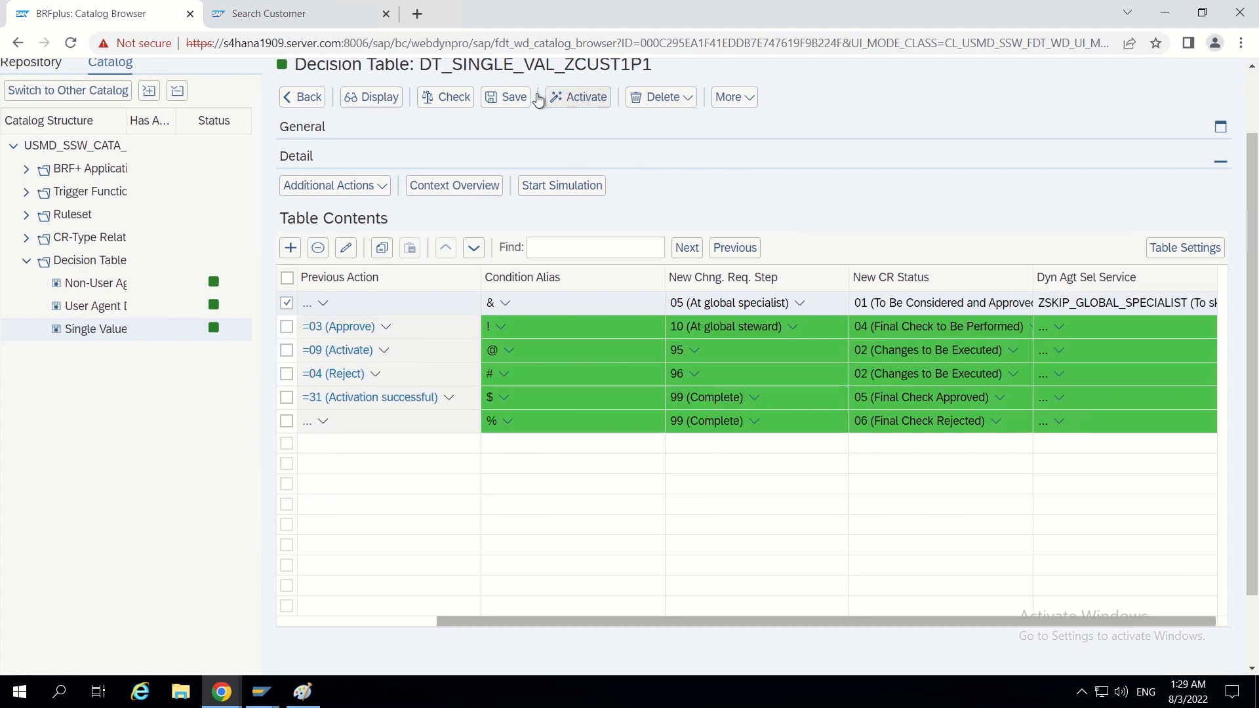
- Save and activate the decision table DT_SINGLE_VAL_ZCUST1P1
click(509, 99)
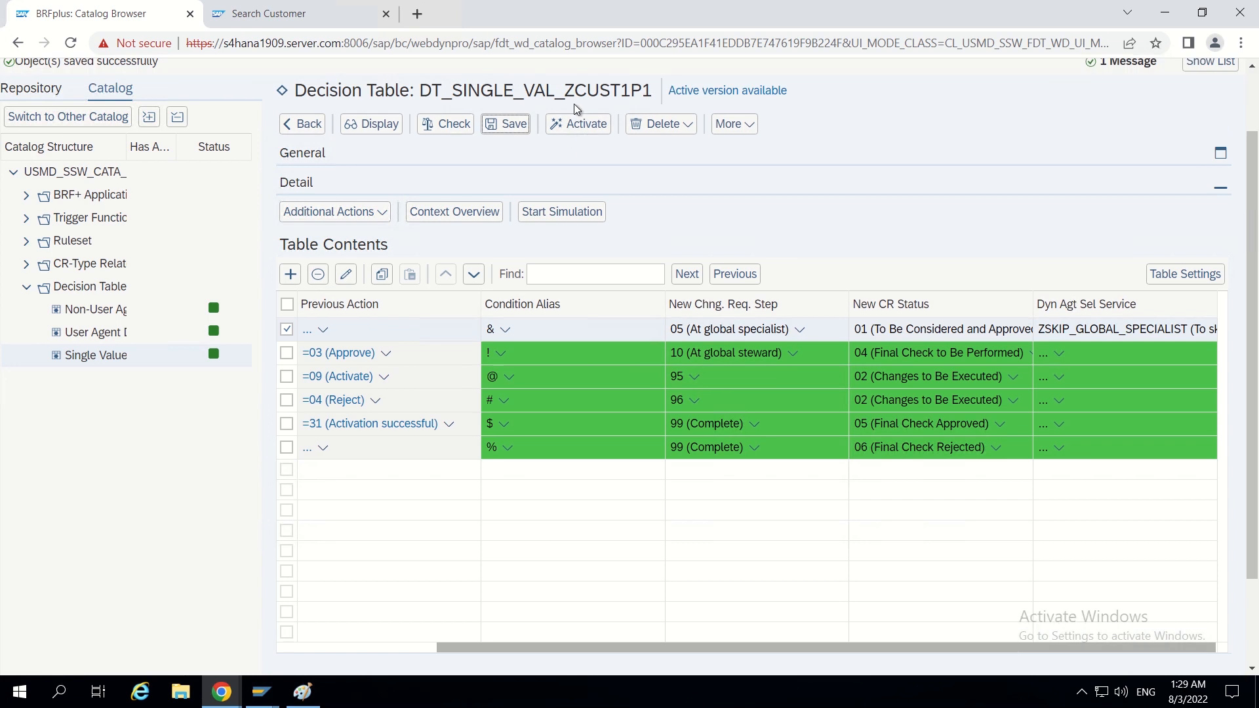
click(578, 126)
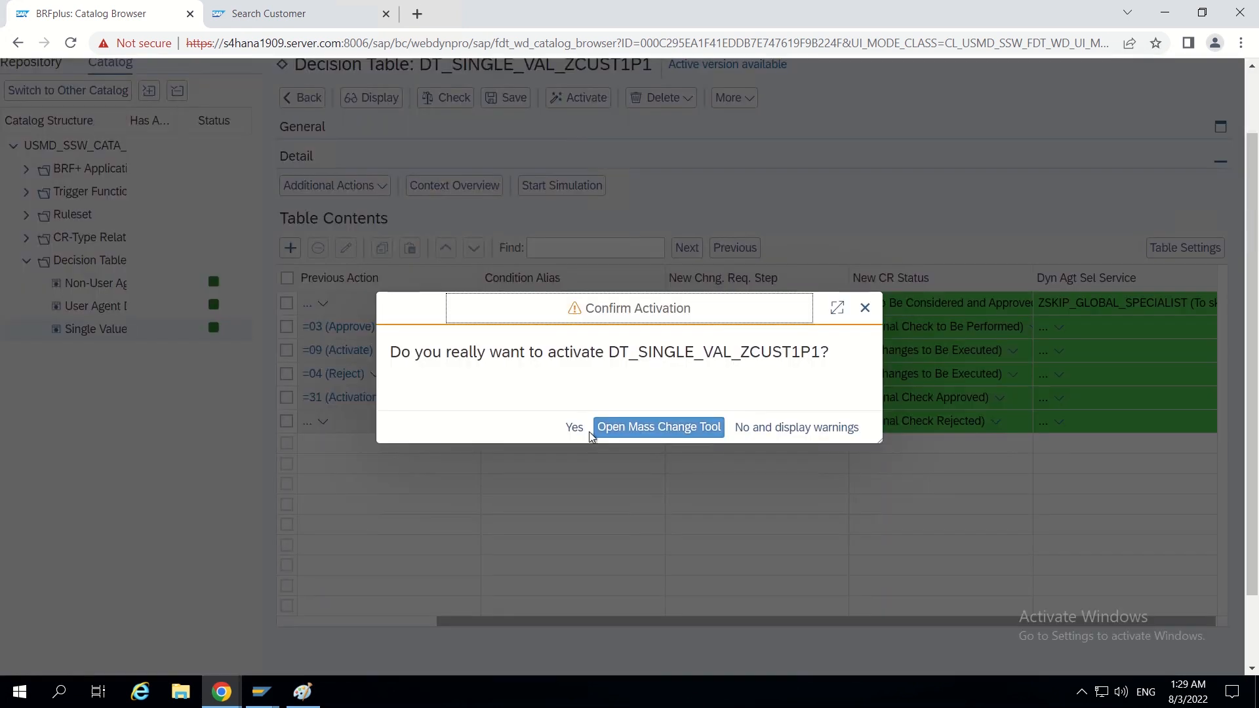
click(575, 435)
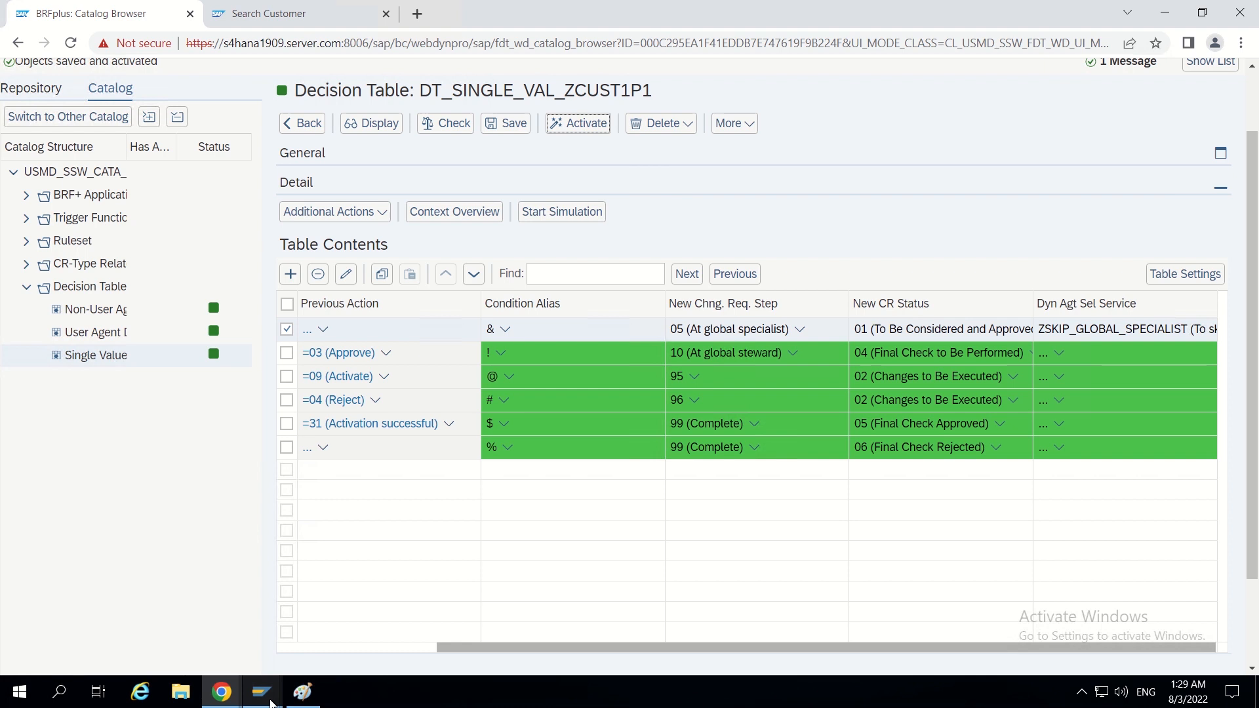
- Switch to SAP GUI, leave the service name maintenance and start transaction mdgimg
mouse_move(270, 700)
click(278, 644)
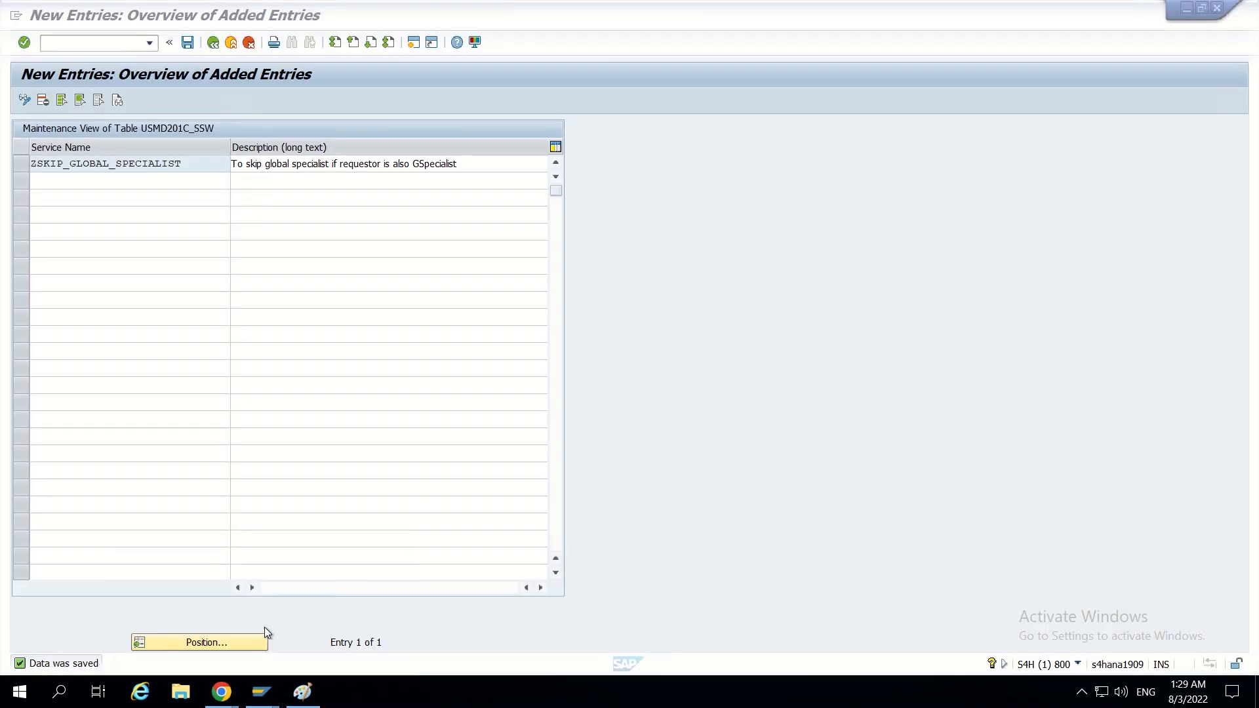
click(212, 43)
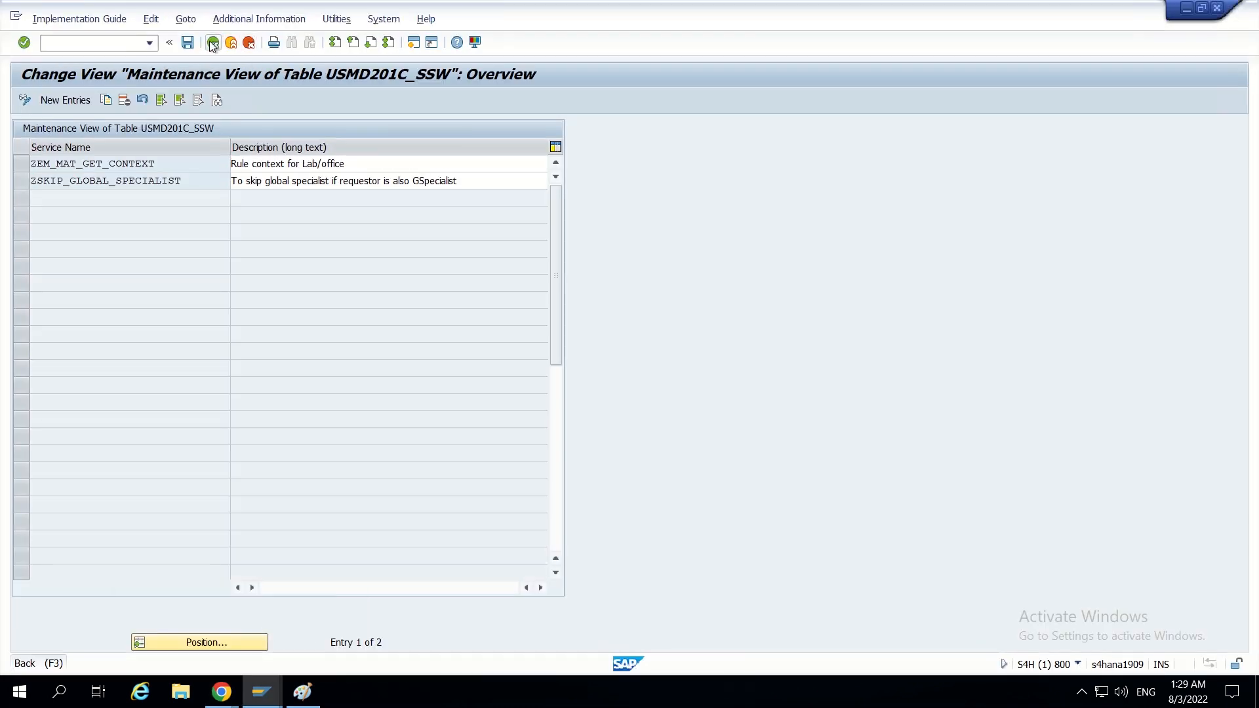
click(213, 43)
click(213, 44)
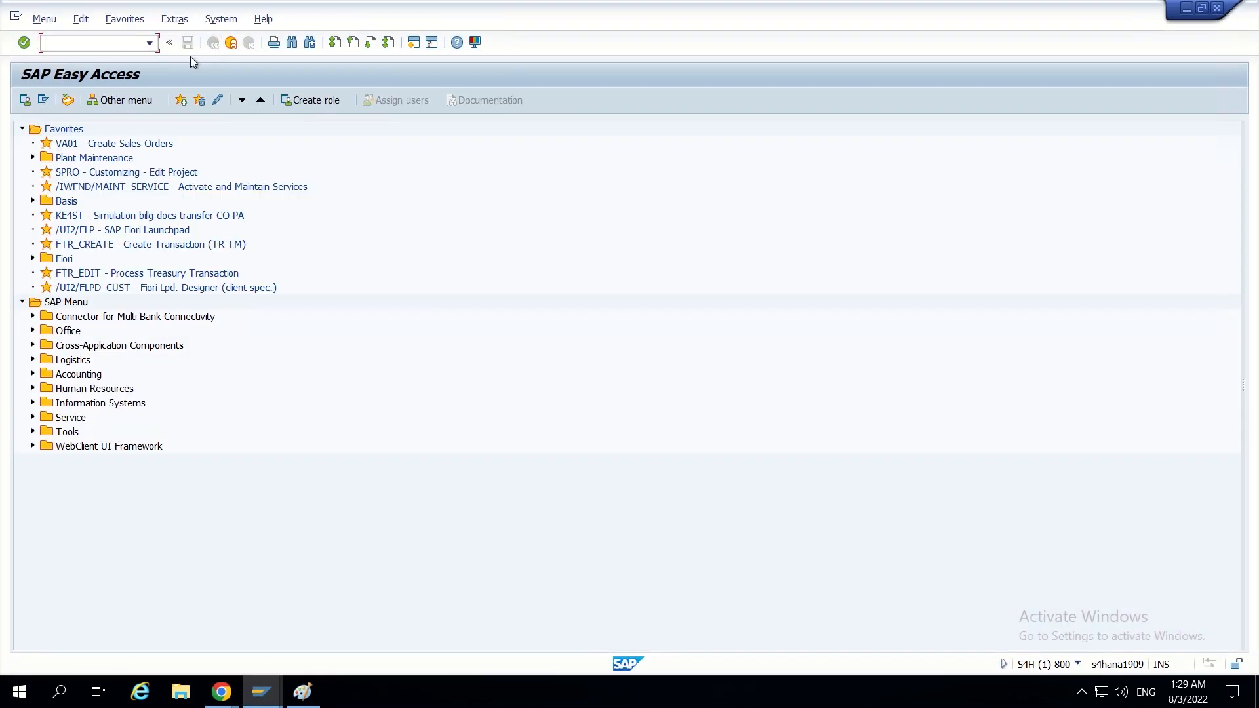
text(mdgimg)
key(Return)
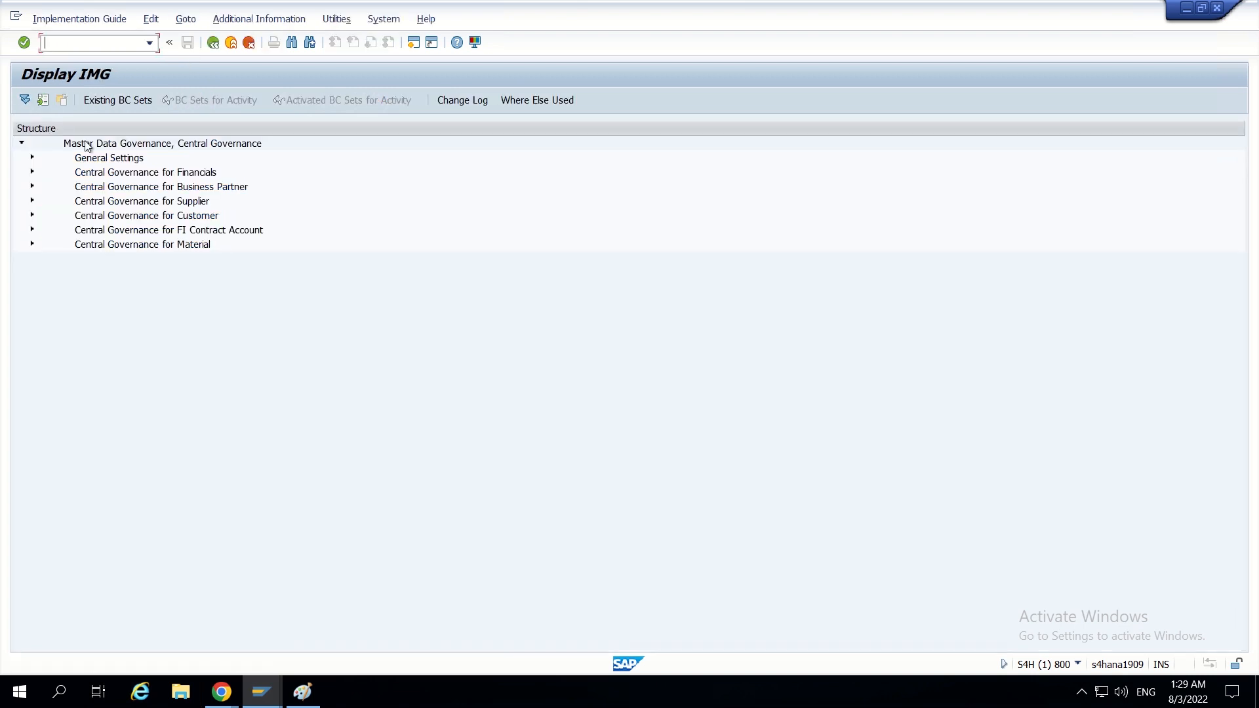
- Start a new implementation of the BAdI for dynamic selection of agent, under Process Modeling, Workflow, Rule-Based Workflow in General Settings
click(33, 157)
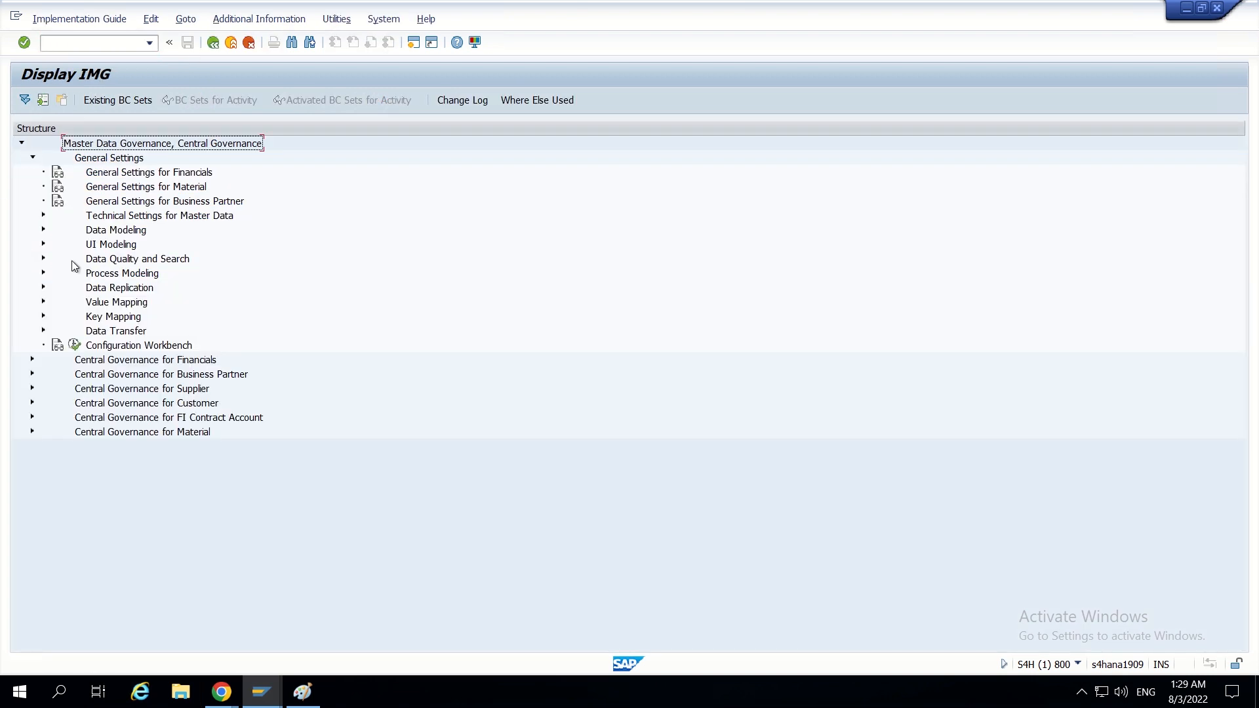
click(43, 272)
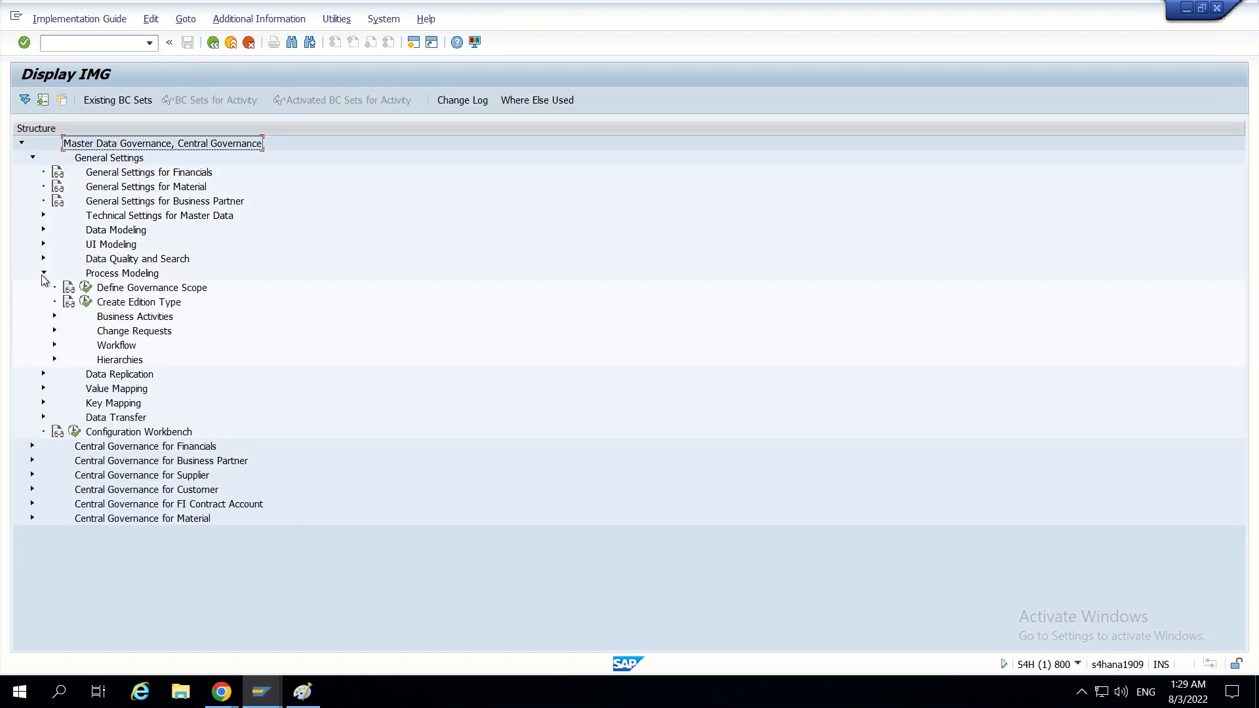
click(54, 346)
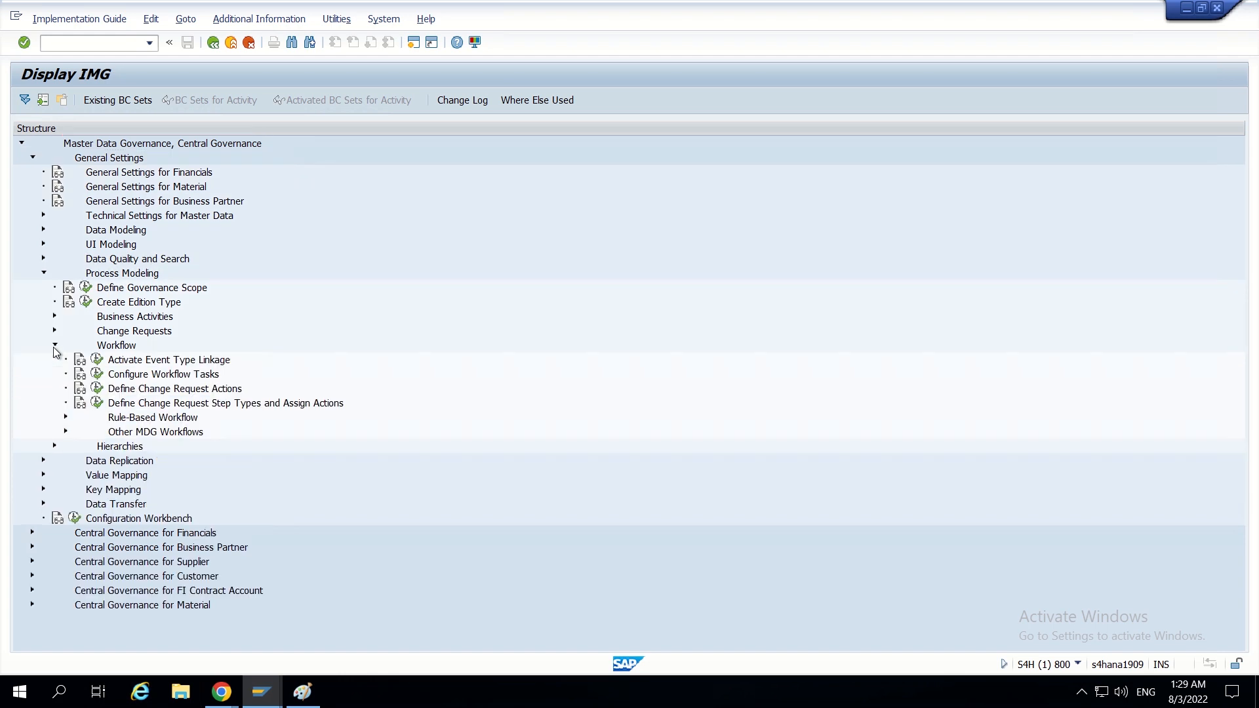
click(67, 418)
click(79, 476)
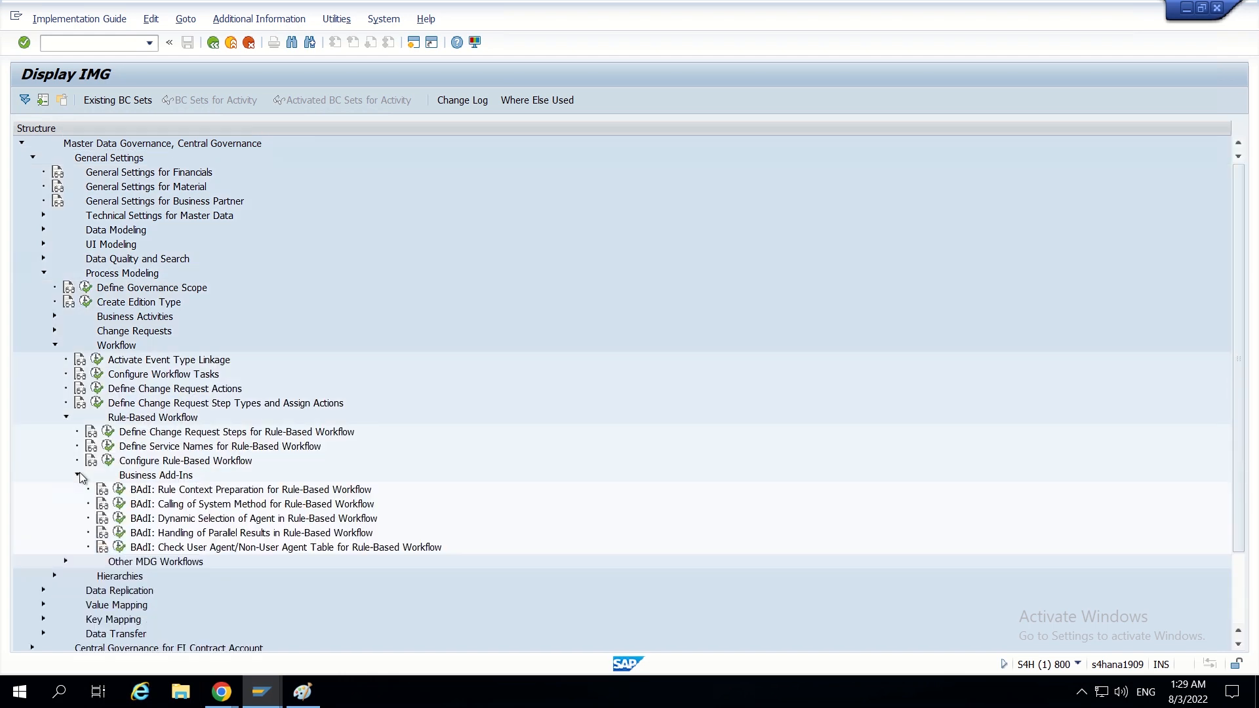
scroll(185, 459, down, 2)
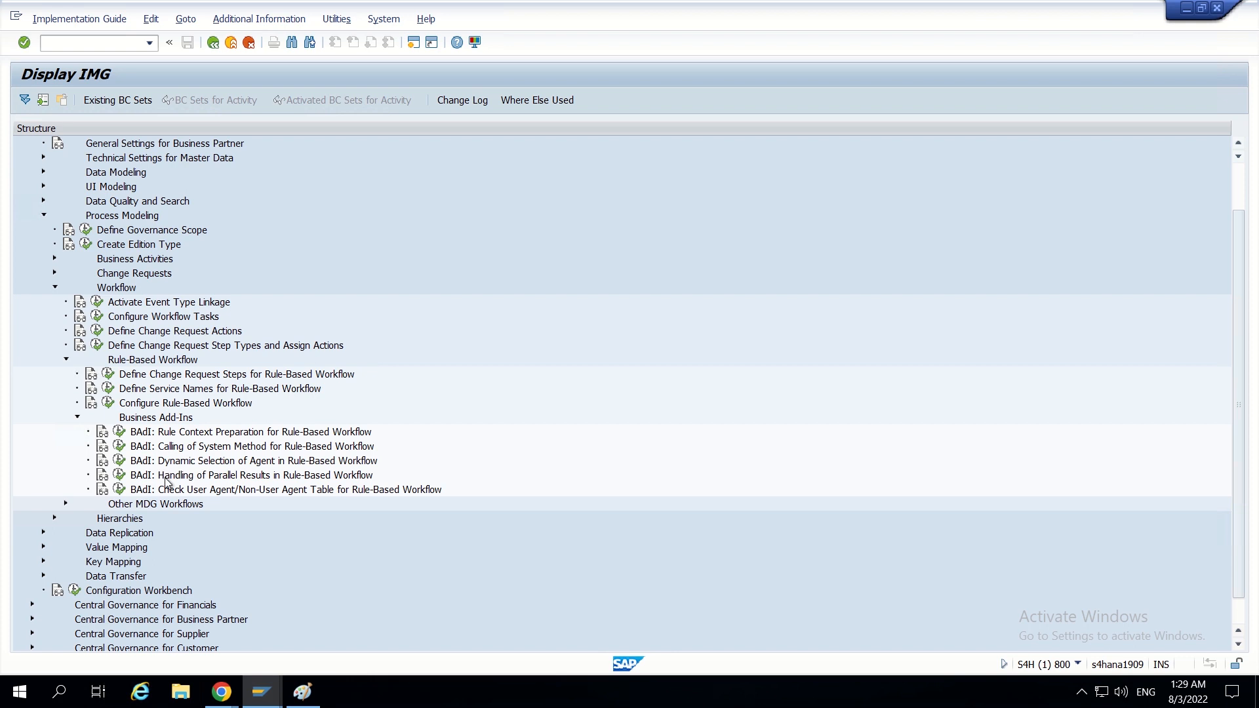
click(121, 462)
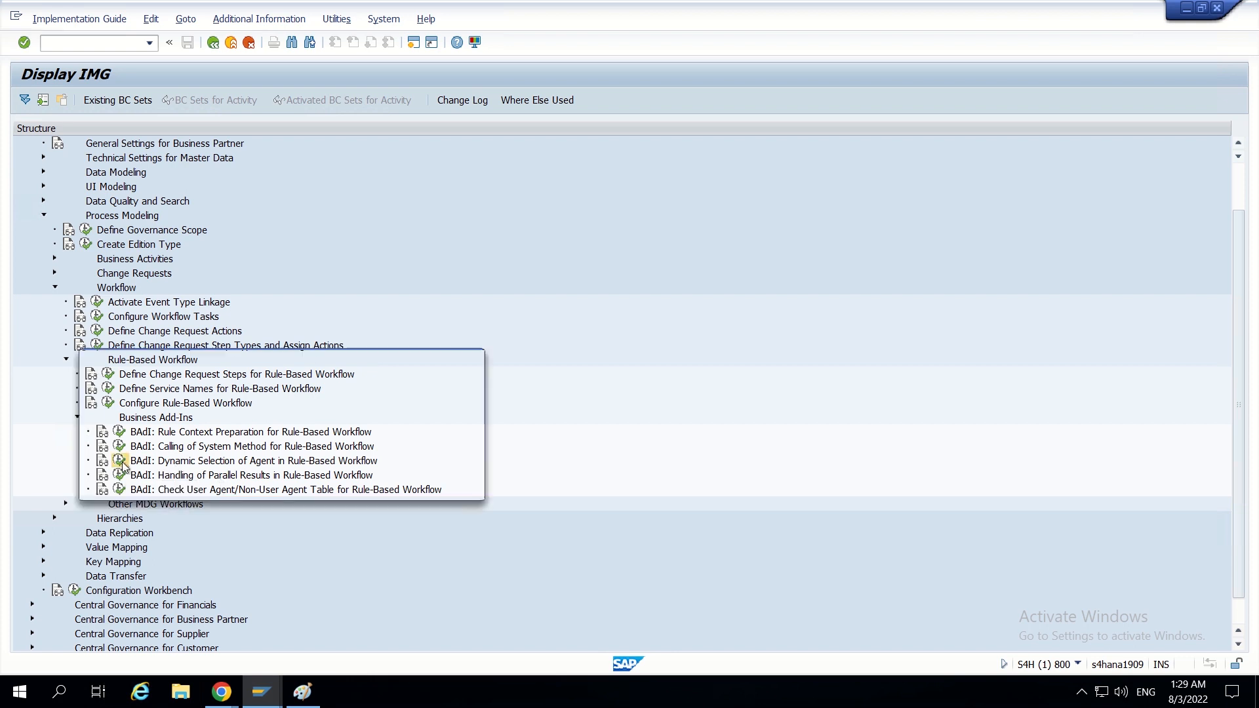
click(452, 486)
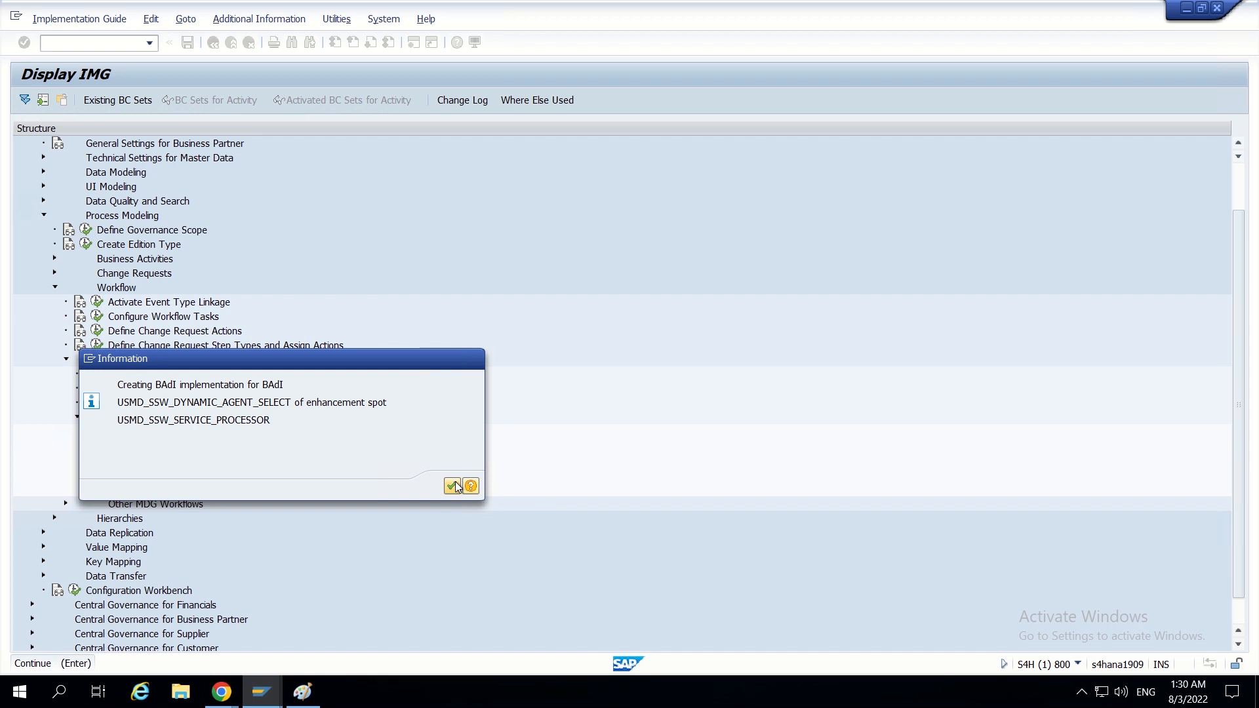
- Name the enhancement implementation ZEI_SKIP_GLOBAL_SPECIALIST and select the name for reuse
text(Z)
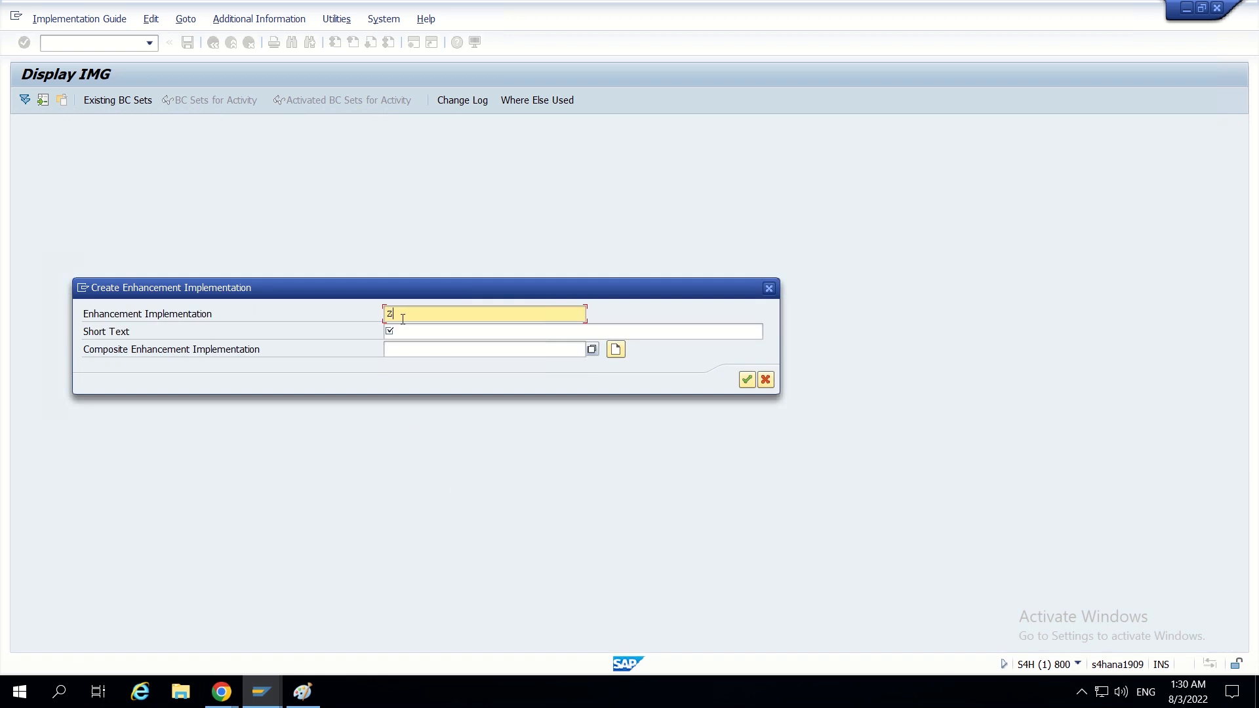
text(EI_)
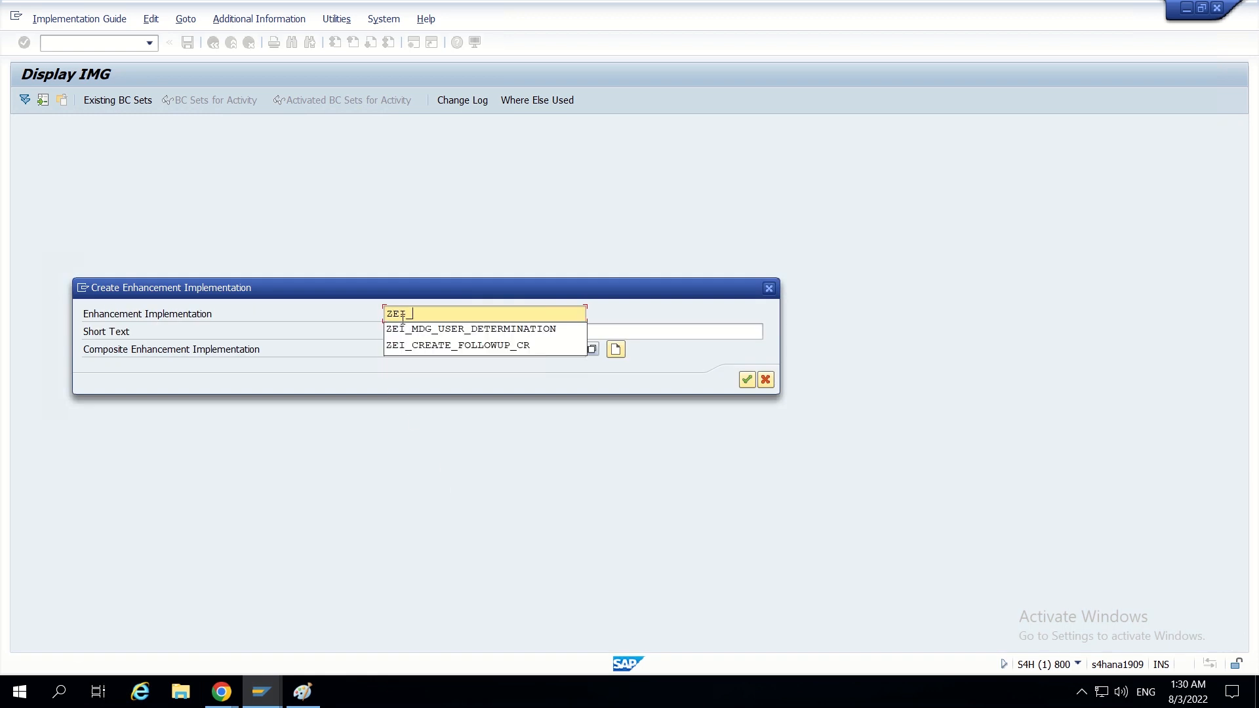
text(SKIP)
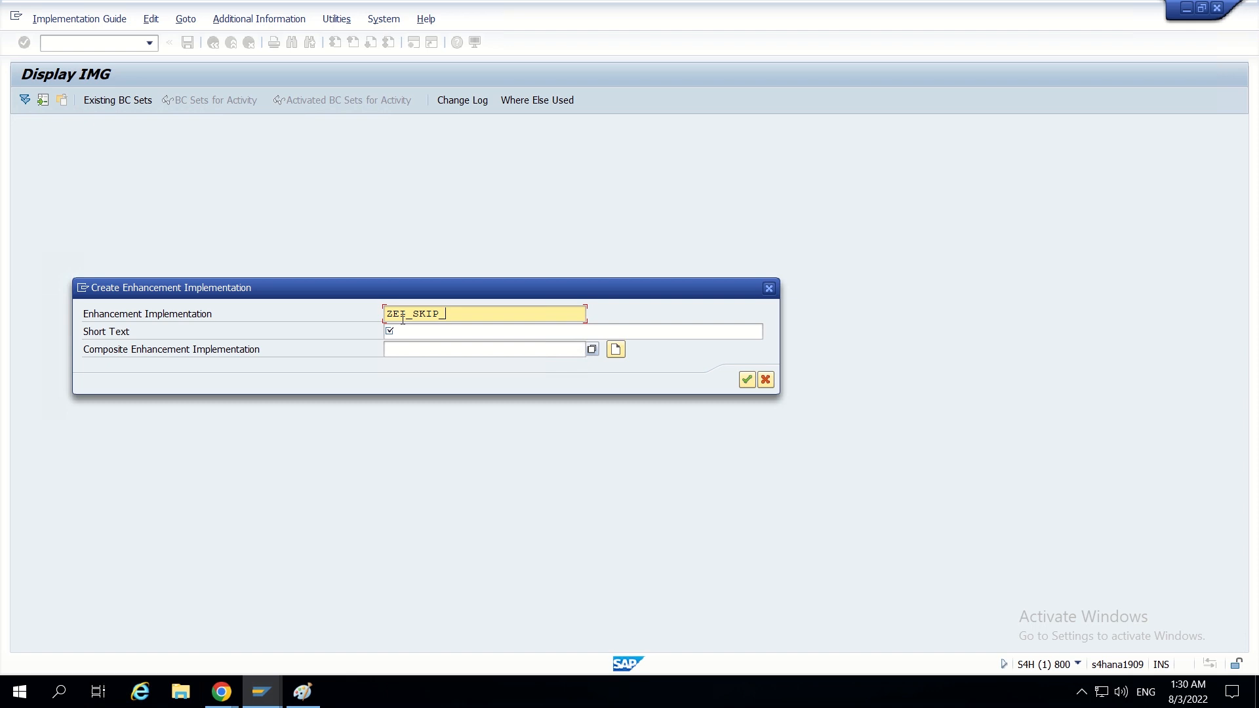
text(_GLOBAL_SPECIALIST)
drag(569, 313, 371, 313)
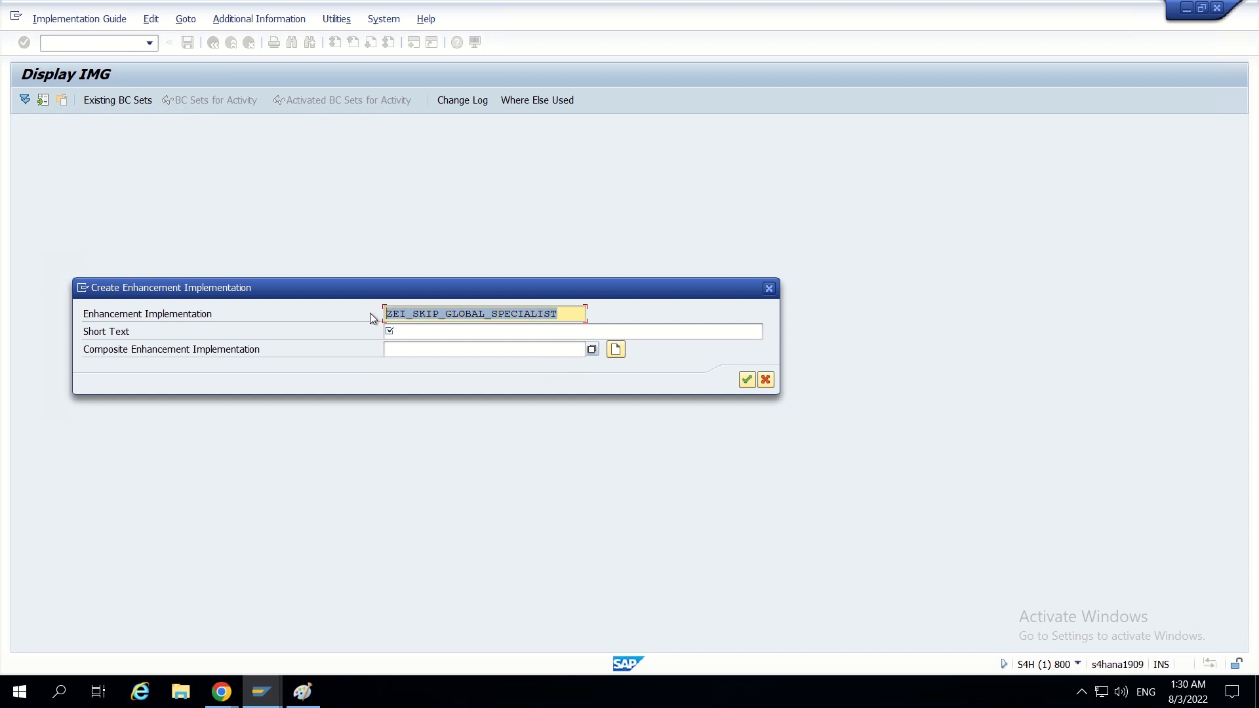
- Enter the short text "To skip global specialist if requestor is same" and create the enhancement implementation as a local object
click(432, 332)
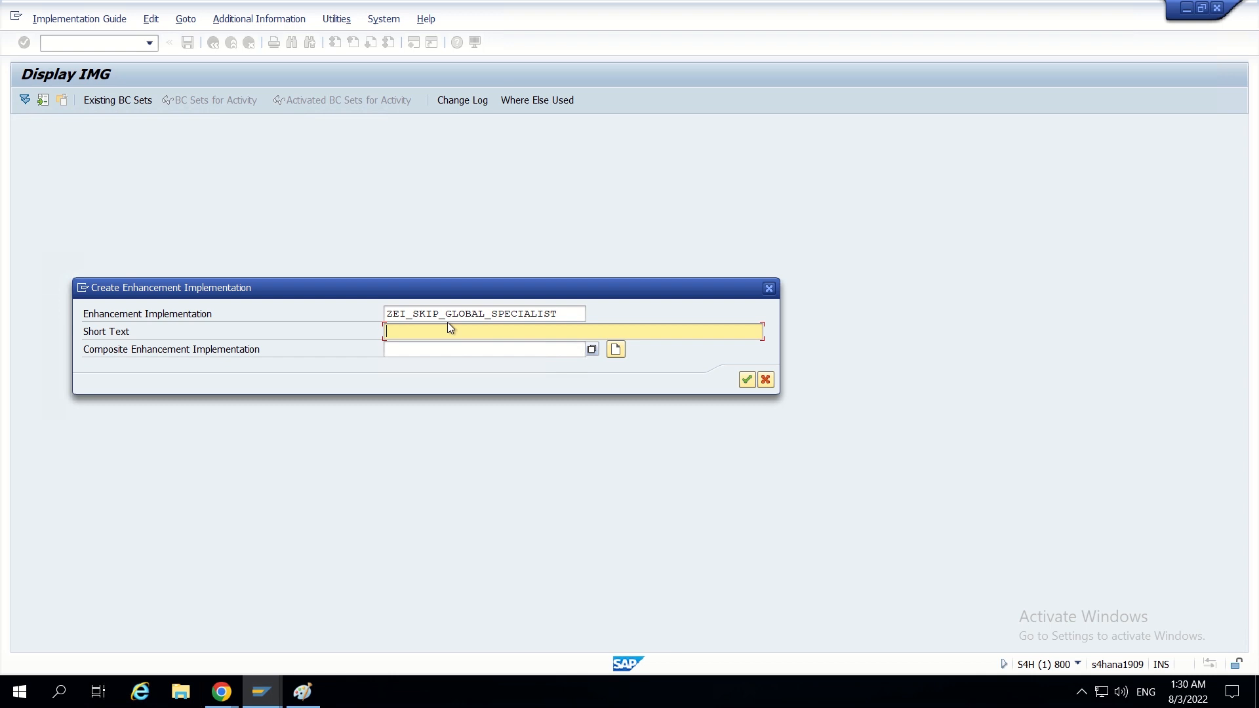
text(To skip global specialist if requestor is same)
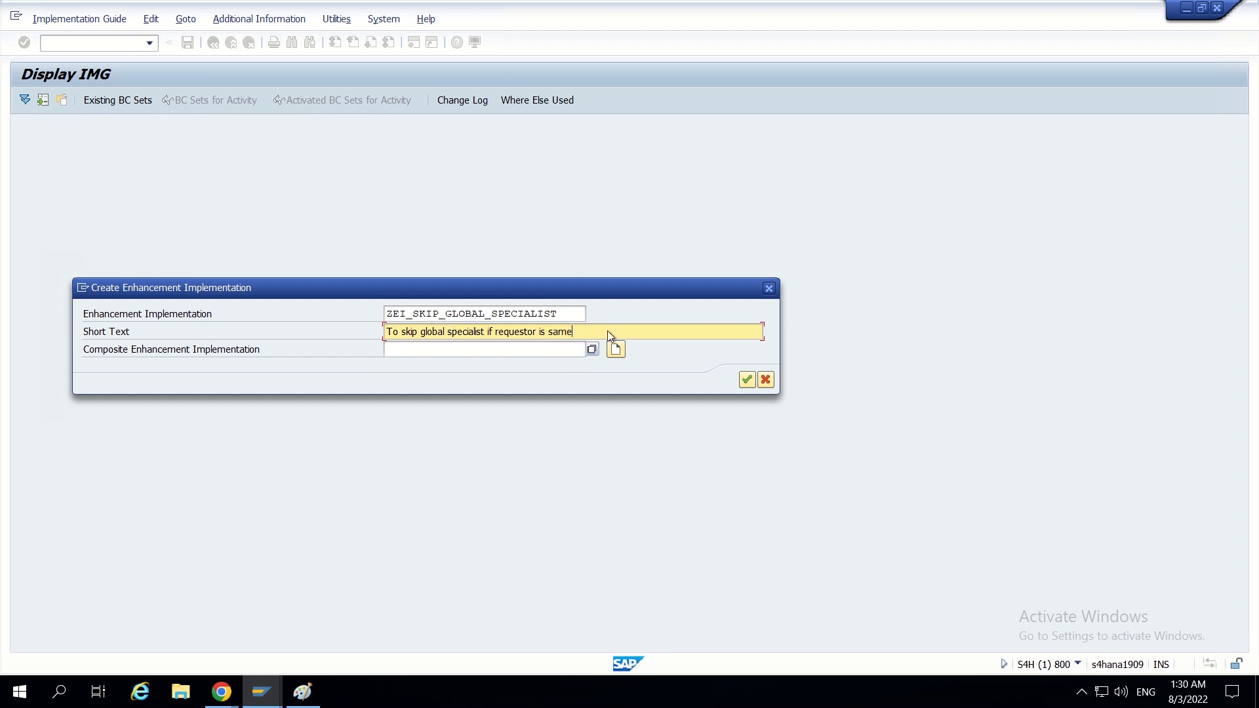
click(747, 384)
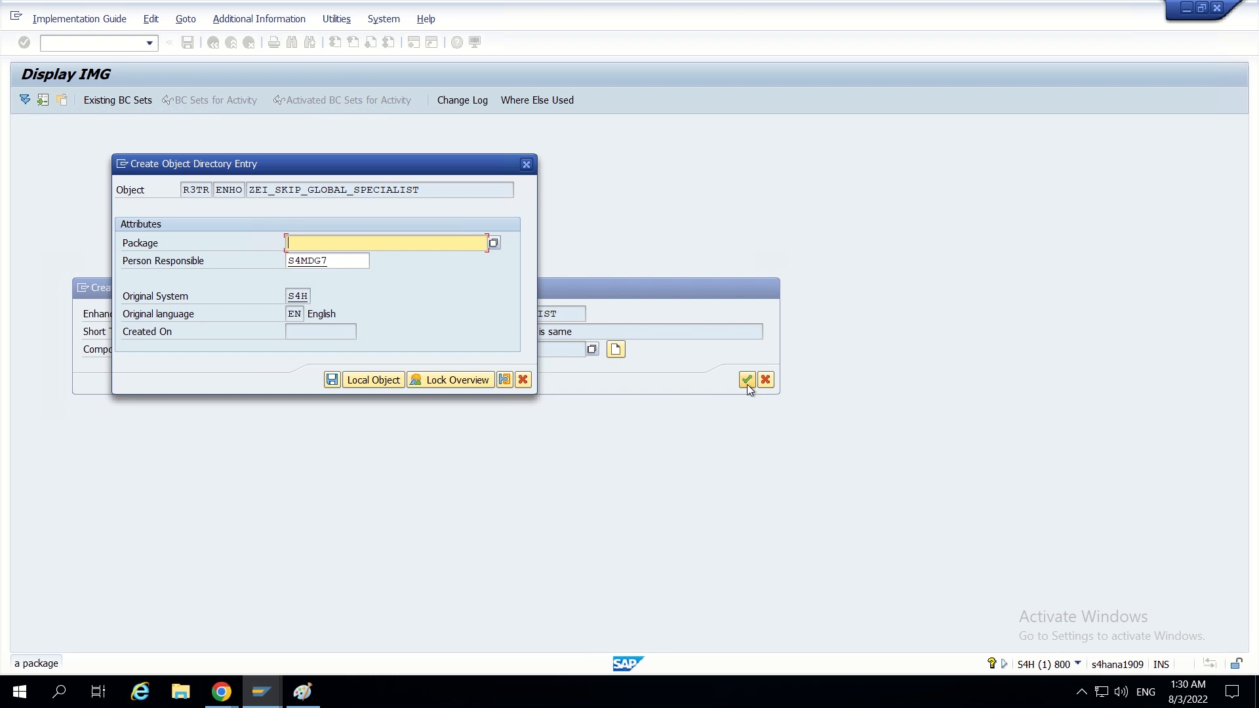
click(368, 382)
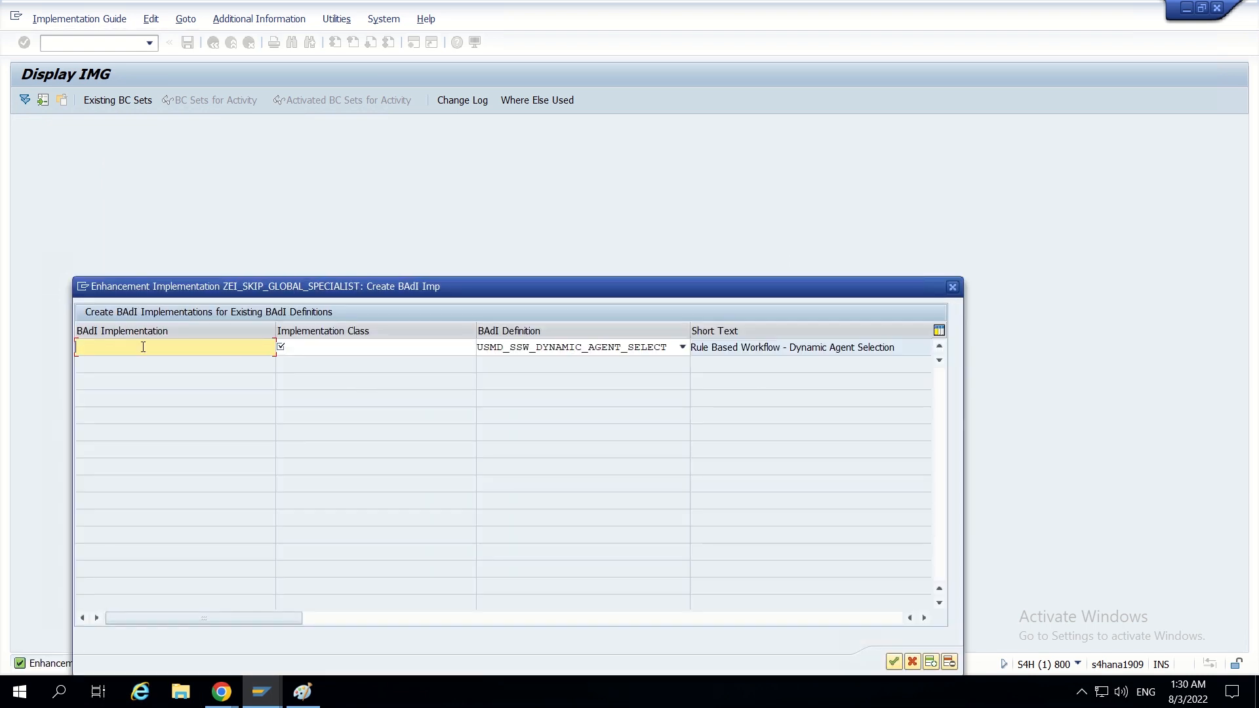
- Name the BAdI implementation ZBI_SKIP_GLOBAL_SPECIALIST, adapting the copied enhancement implementation name
text(ZEI_SKIP_GLOBAL_SPECIALIST)
click(96, 347)
key(BackSpace)
key(BackSpace)
text(BI)
drag(258, 348, 68, 346)
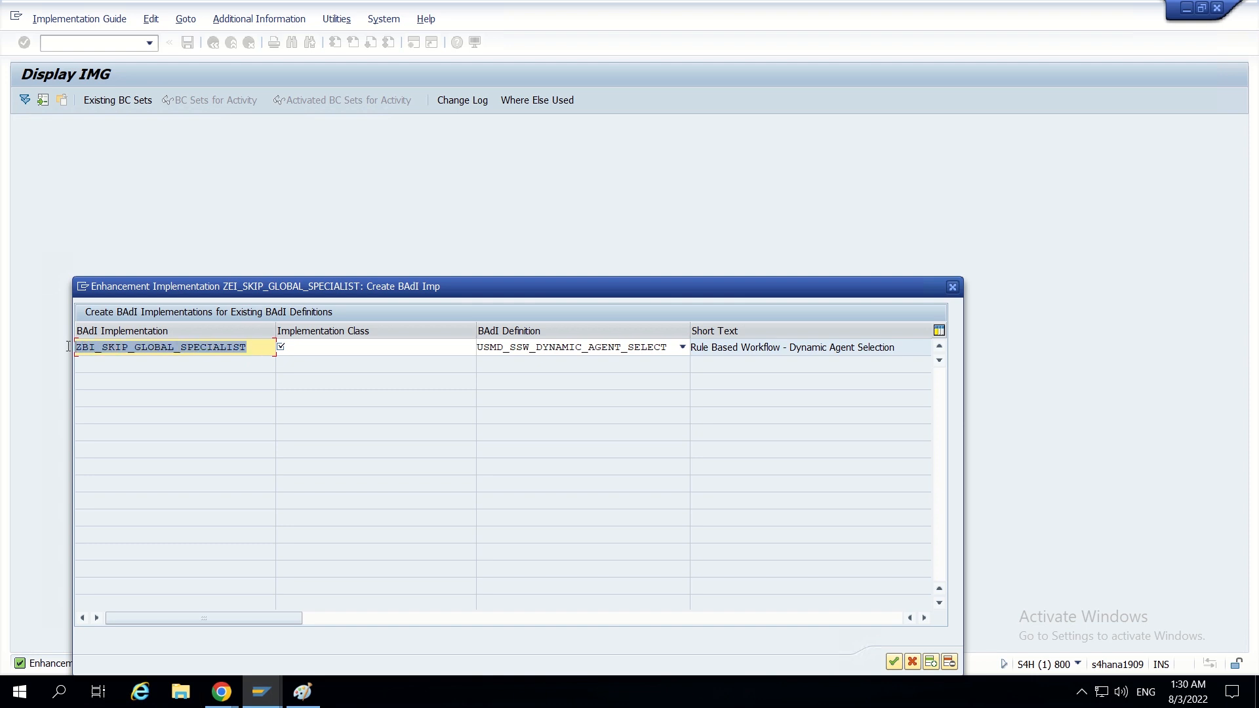
- Enter ZCL_SKIP_GLOBAL_SPECIALIST as the implementation class of the BAdI implementation
click(307, 347)
text(s)
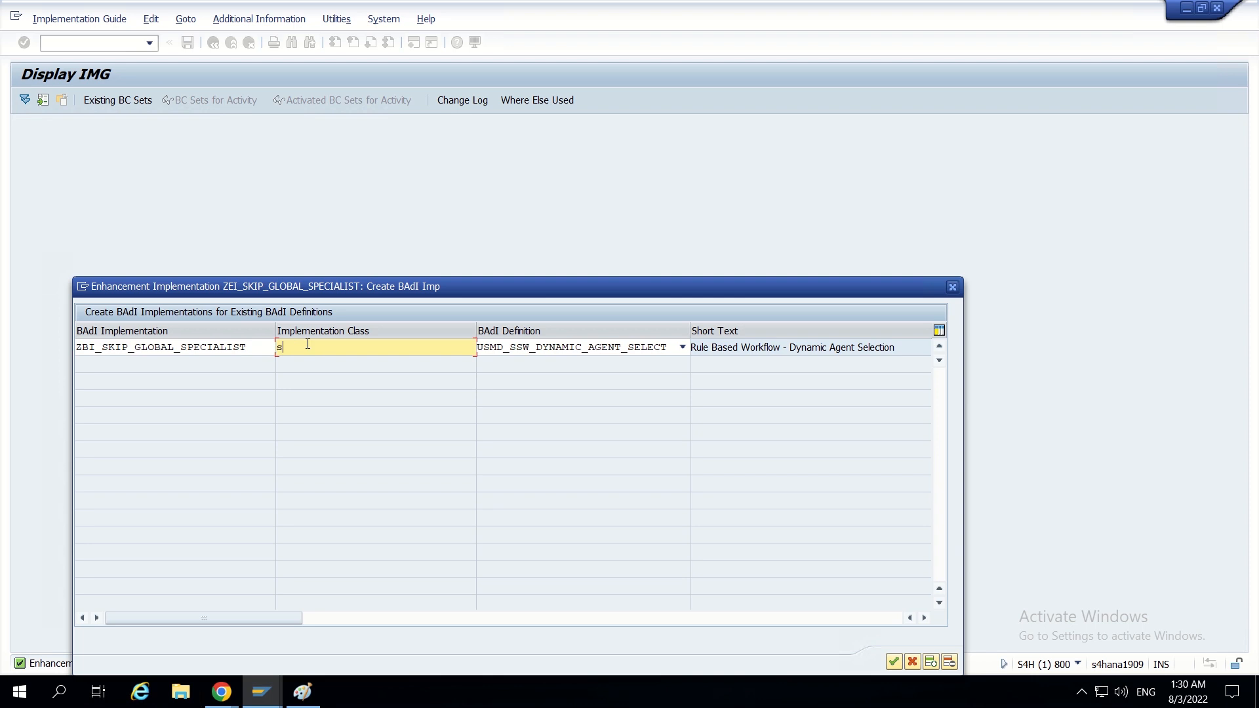
key(BackSpace)
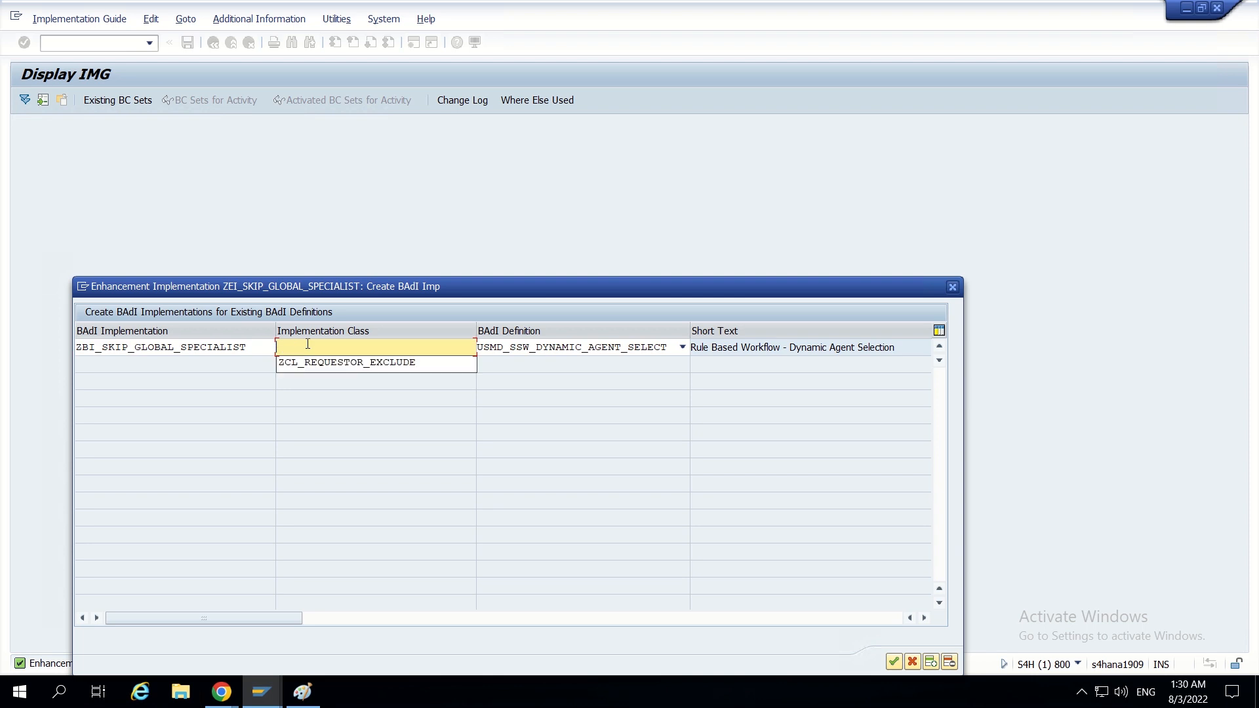
text(ZCL_SKIP)
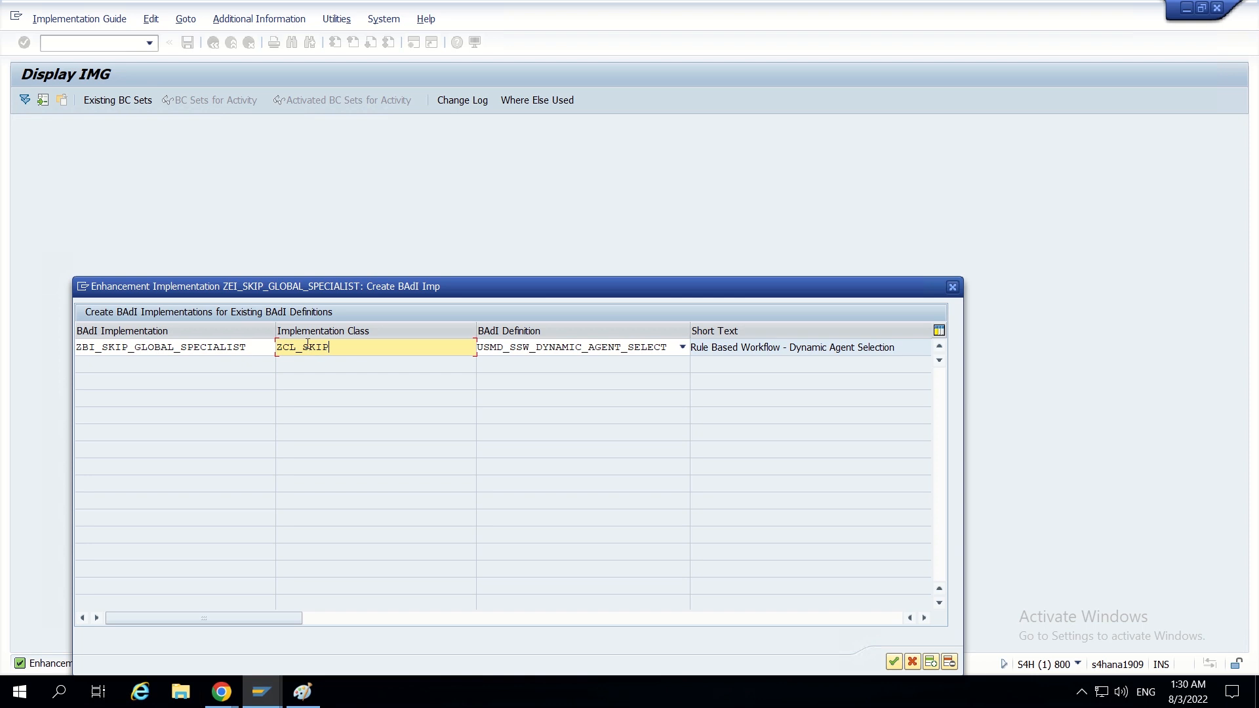
text(_GLOBAL_SPECIALIST)
- Create an empty BAdI implementation with an empty implementation class stored as a local object
click(895, 661)
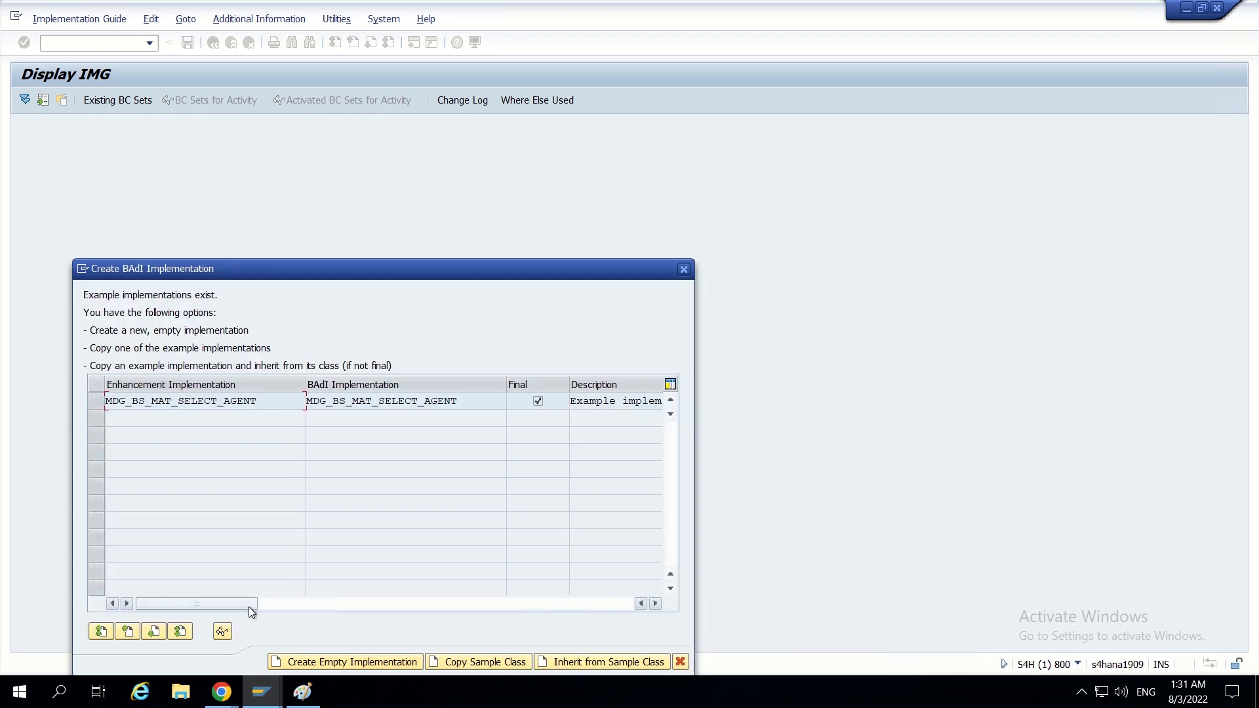
click(341, 659)
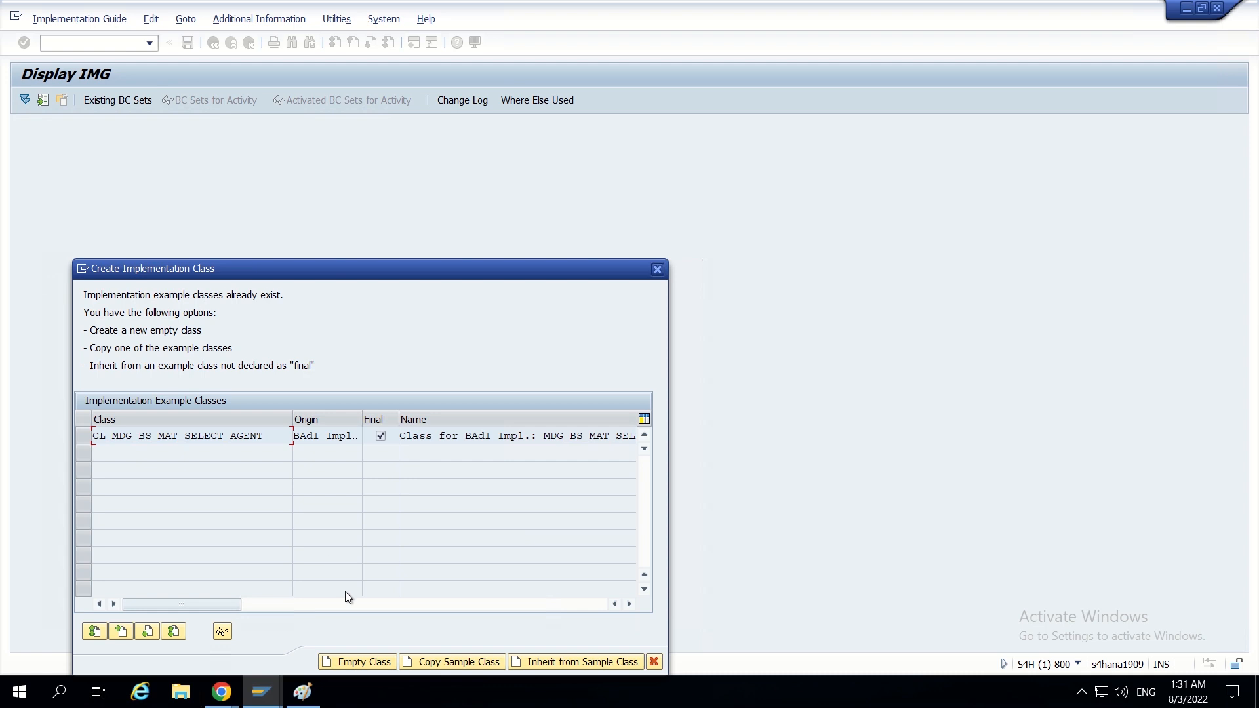
click(358, 662)
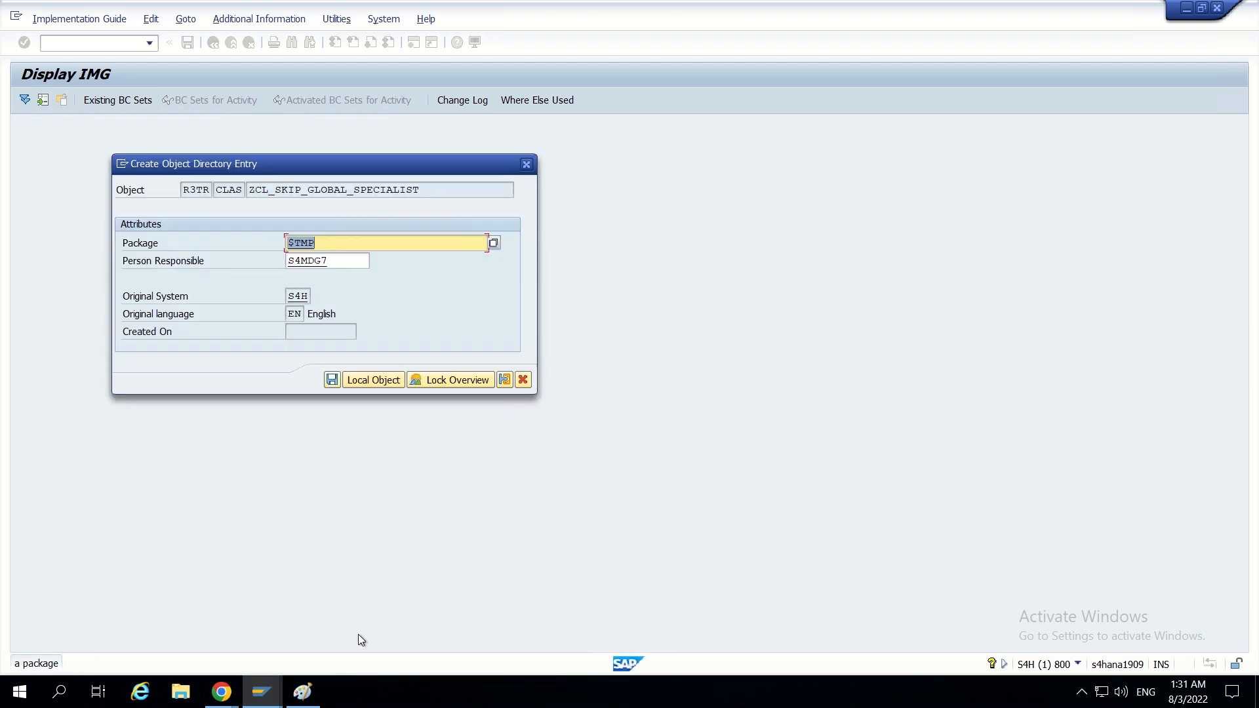
click(351, 379)
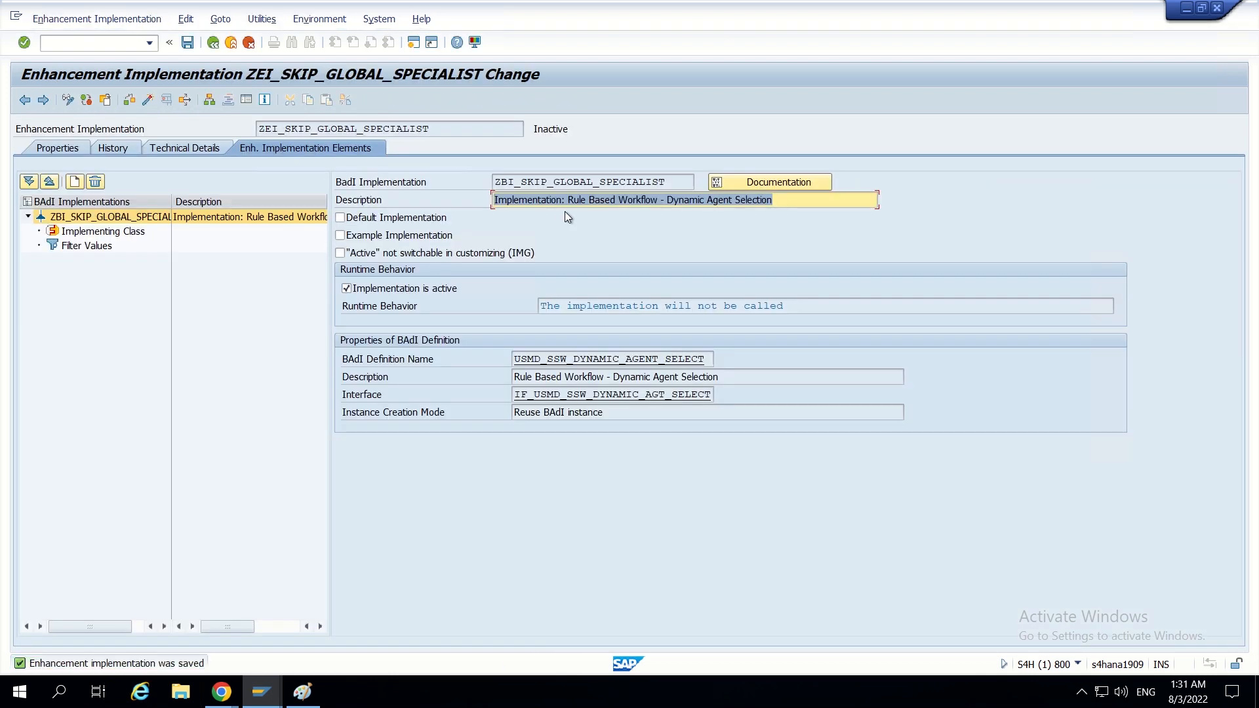
- Add a filter combination to the BAdI implementation with SERVICE_NAME = ZSKIP_GLOBAL_SPECIALIST and save the enhancement implementation
double_click(451, 127)
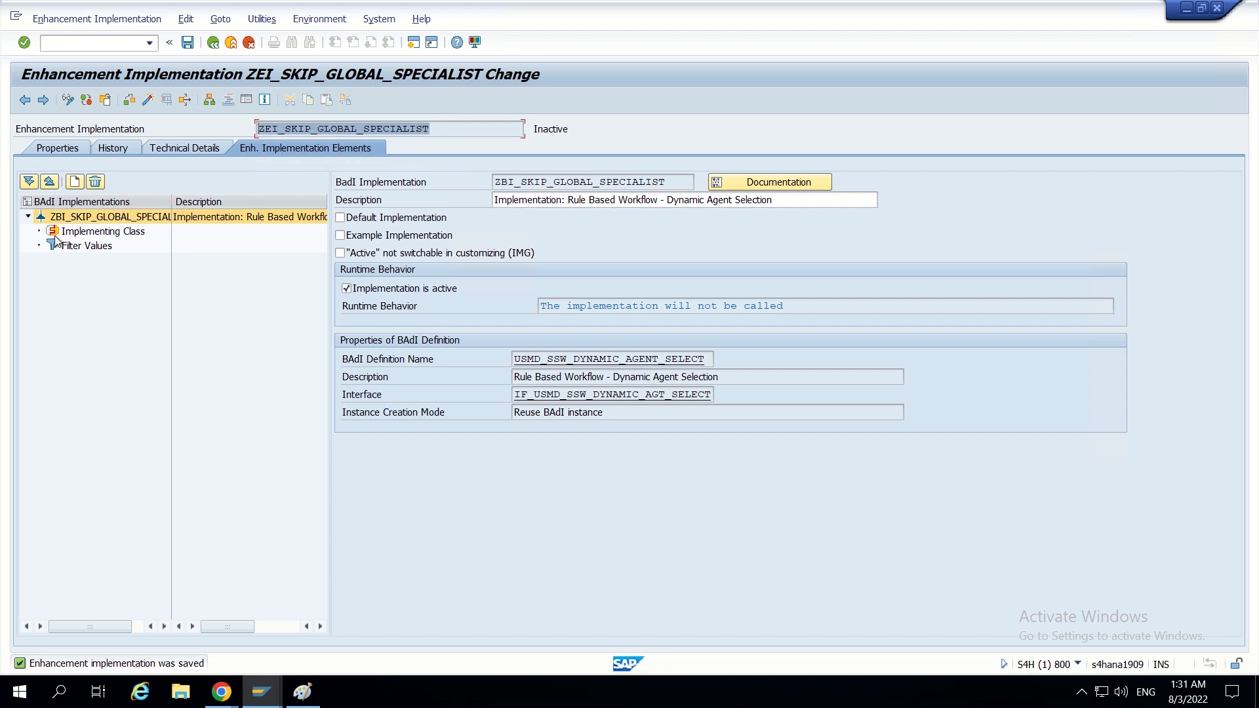
click(92, 232)
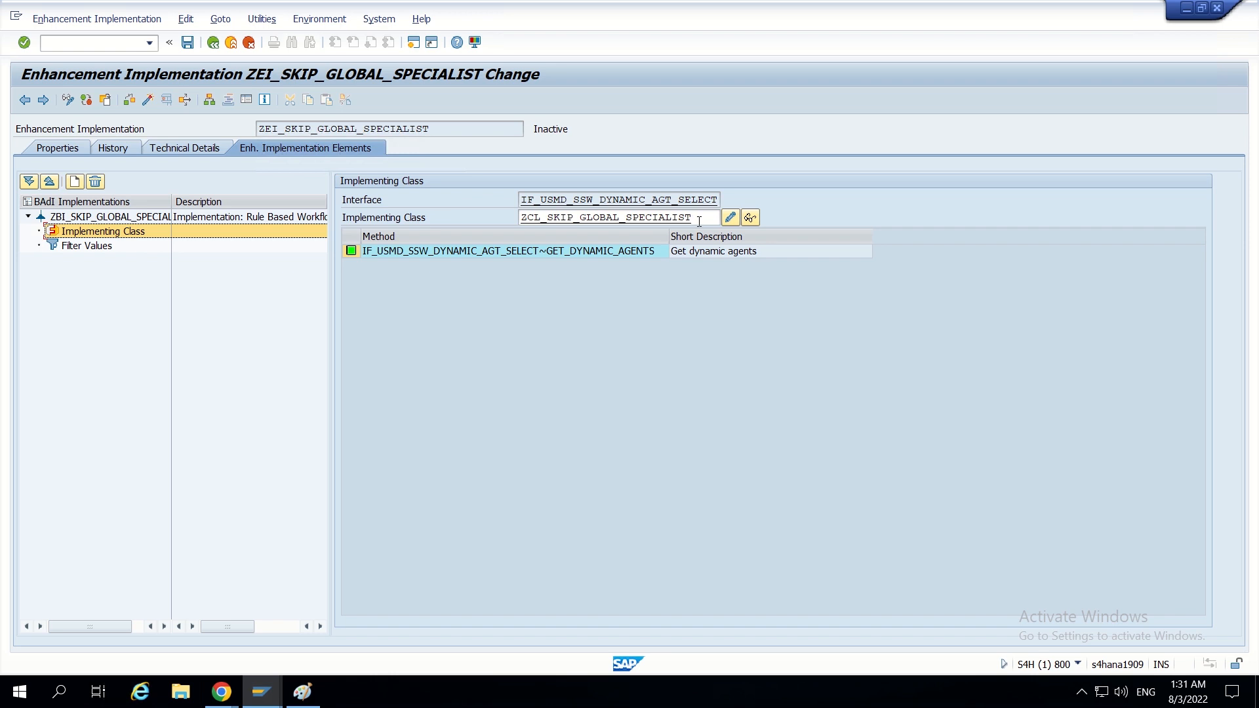
click(97, 246)
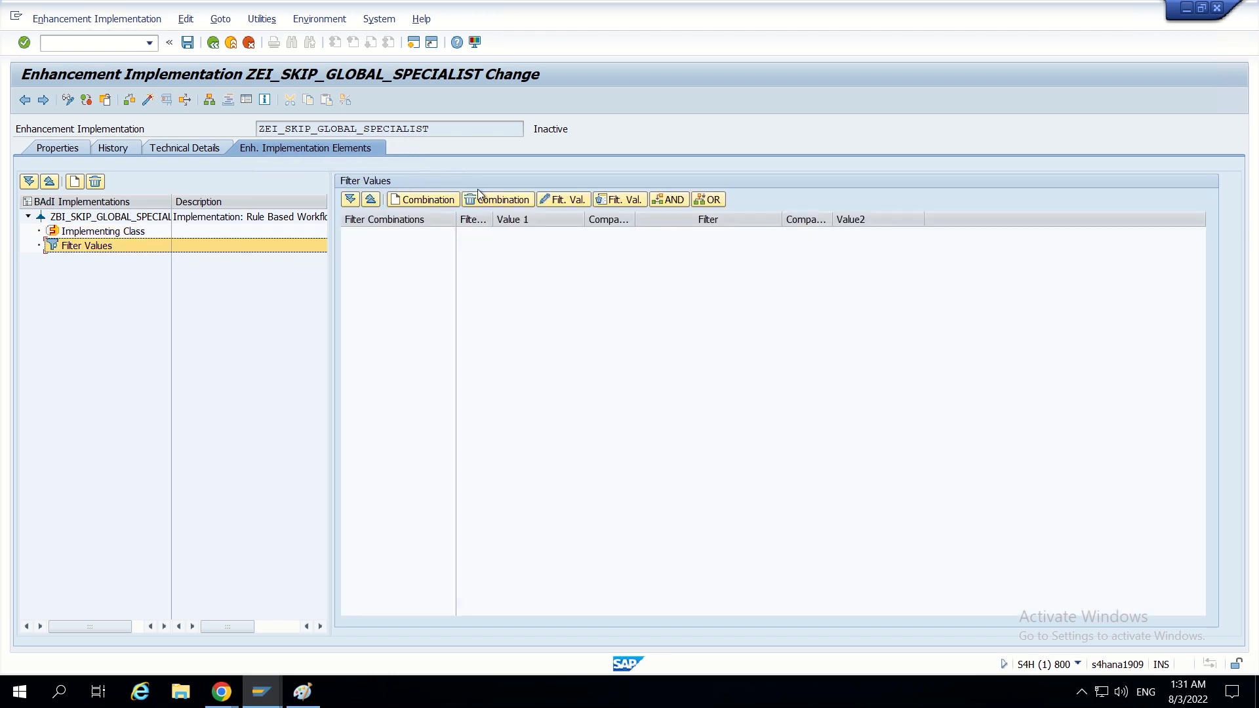
click(424, 202)
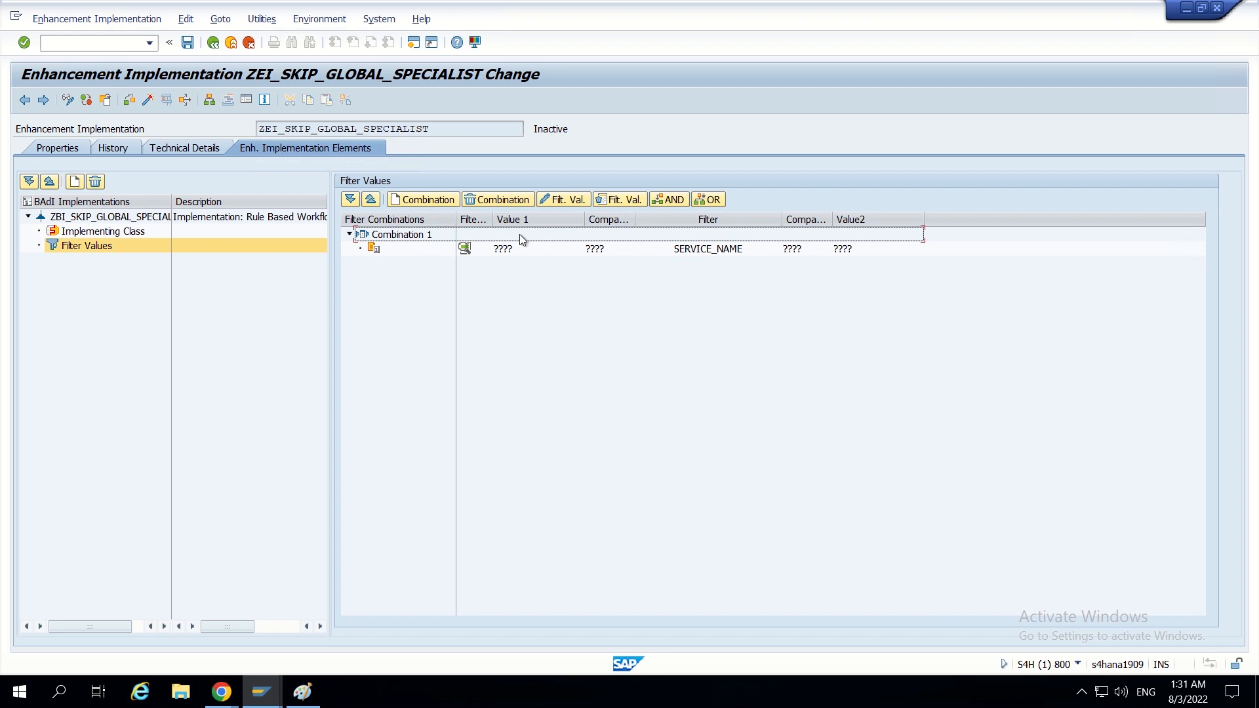
double_click(504, 248)
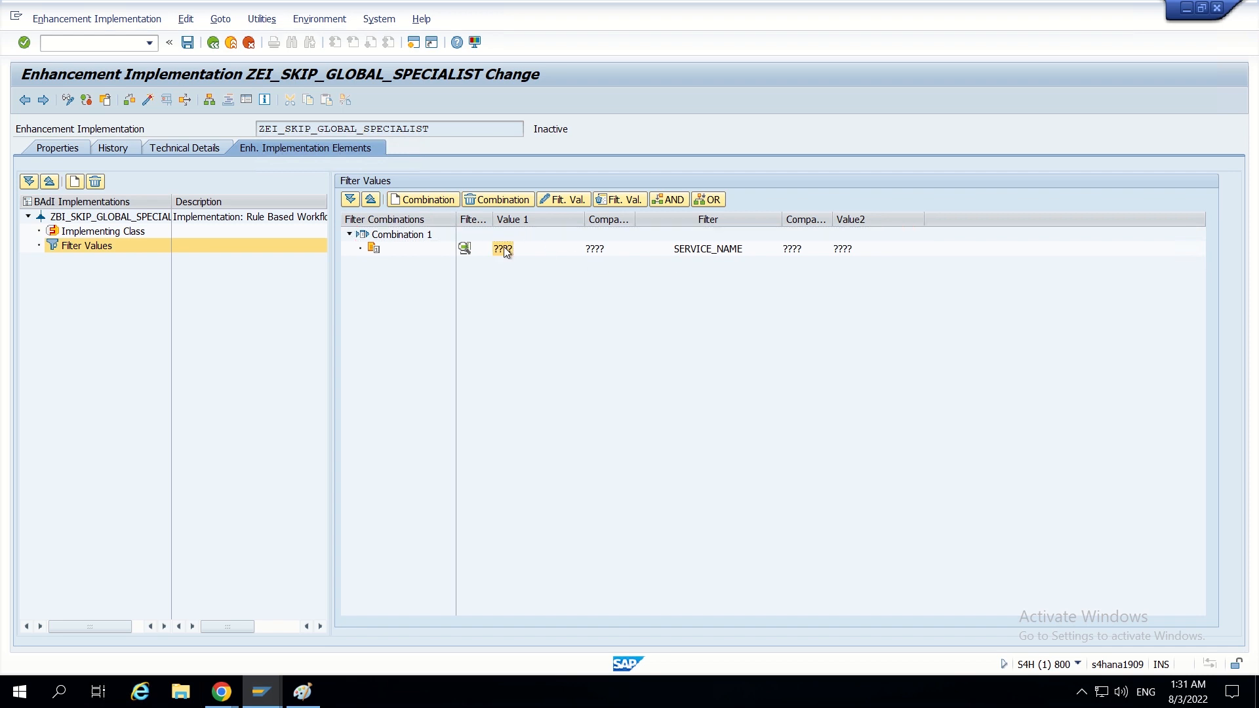
click(455, 455)
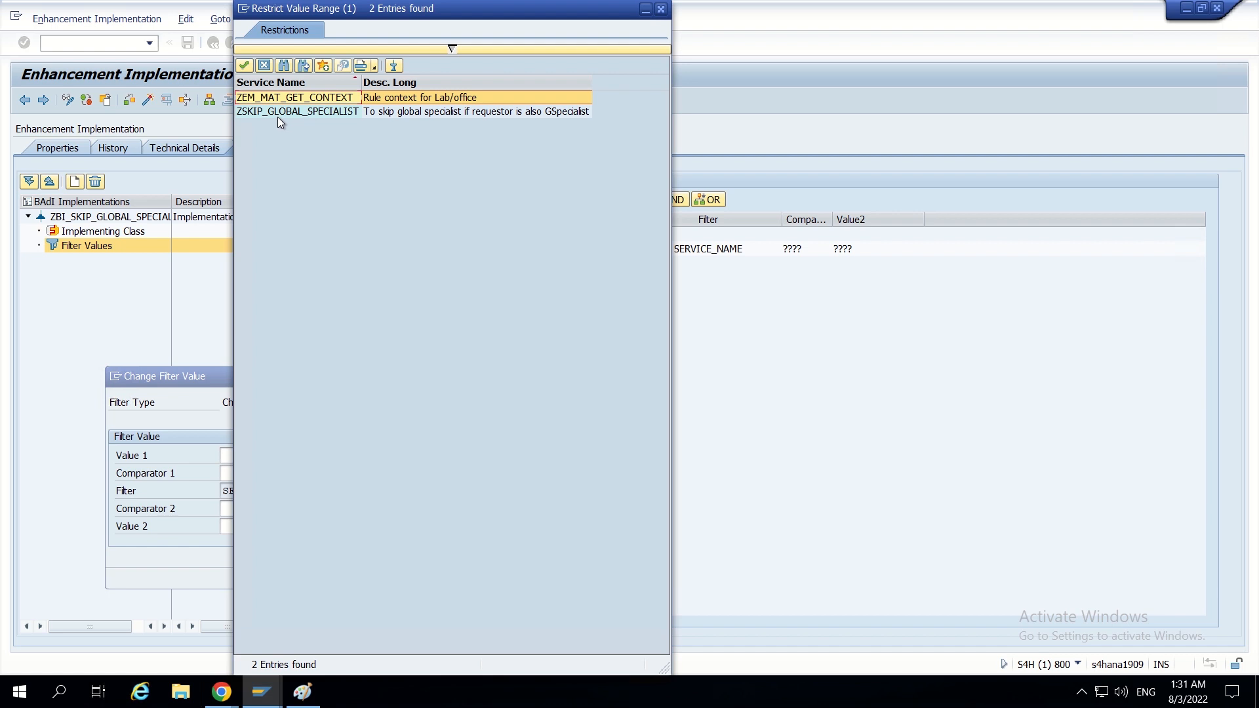
click(281, 111)
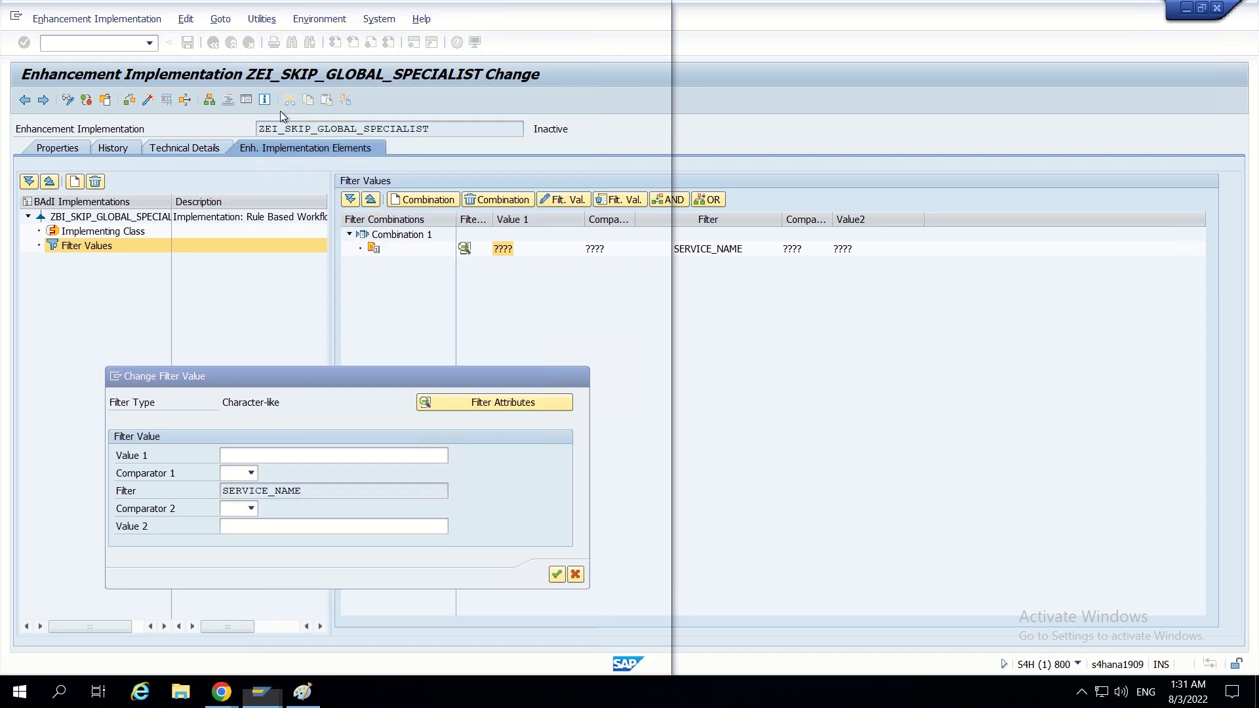
click(252, 473)
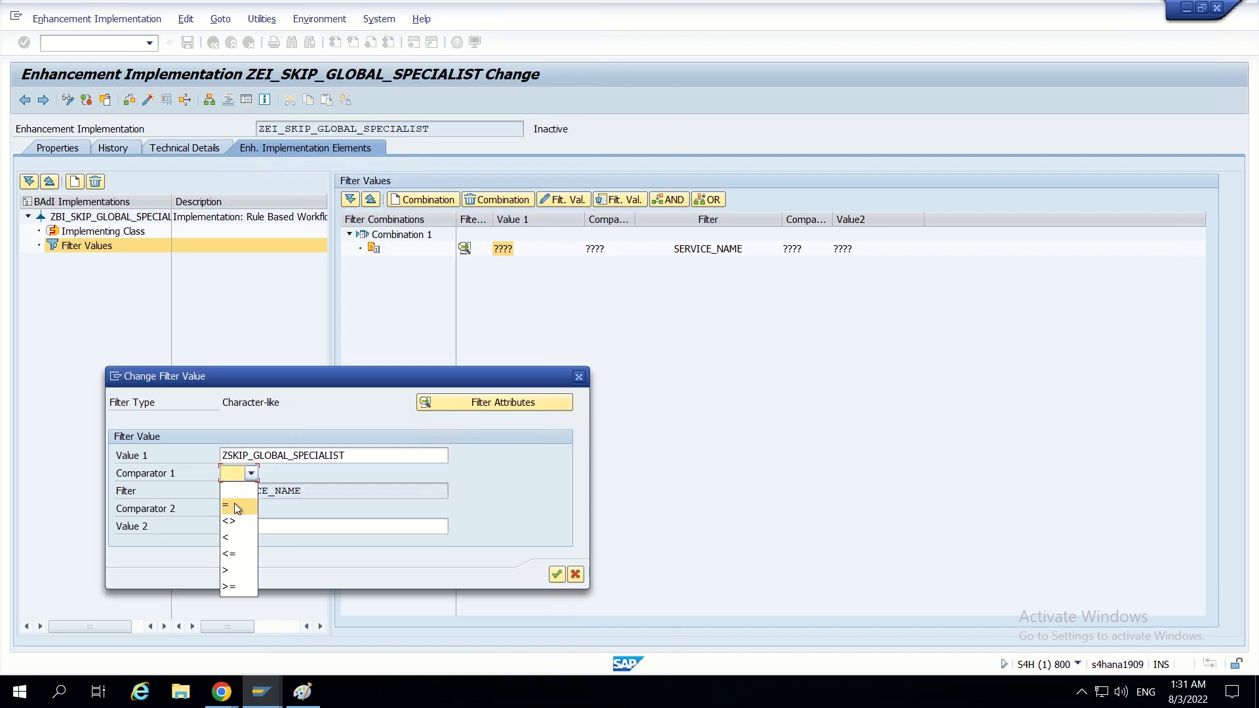
click(236, 506)
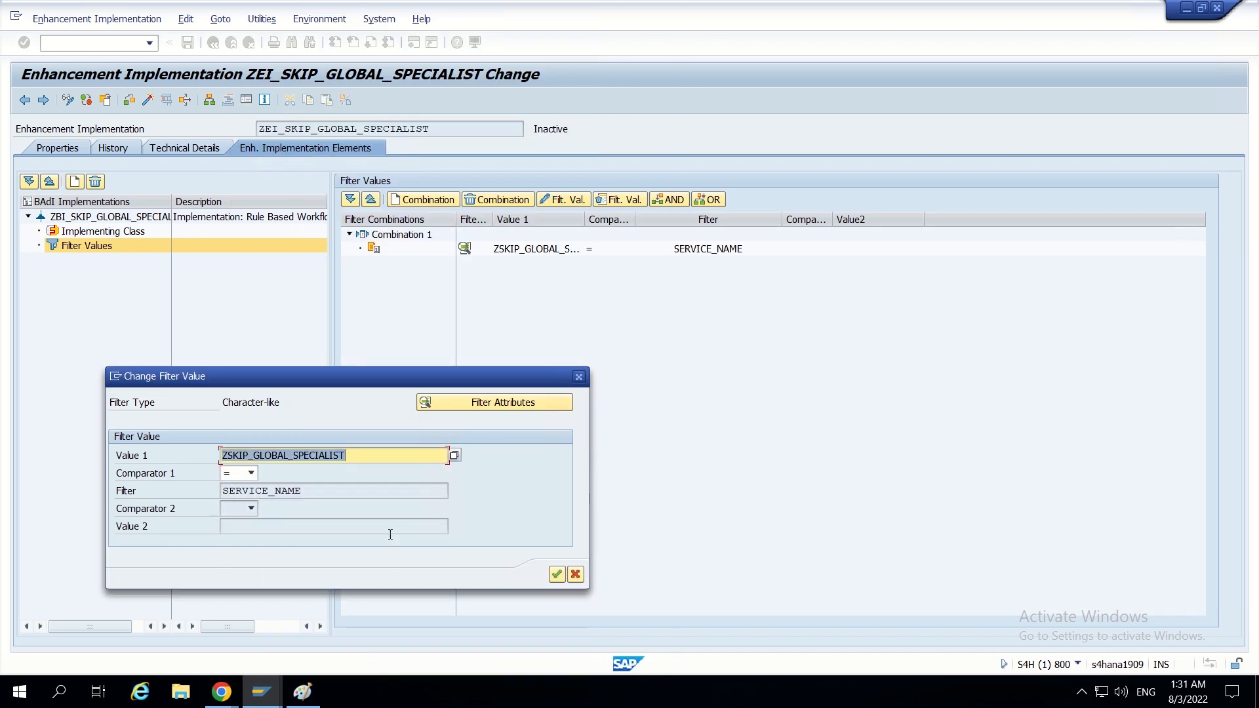
click(555, 575)
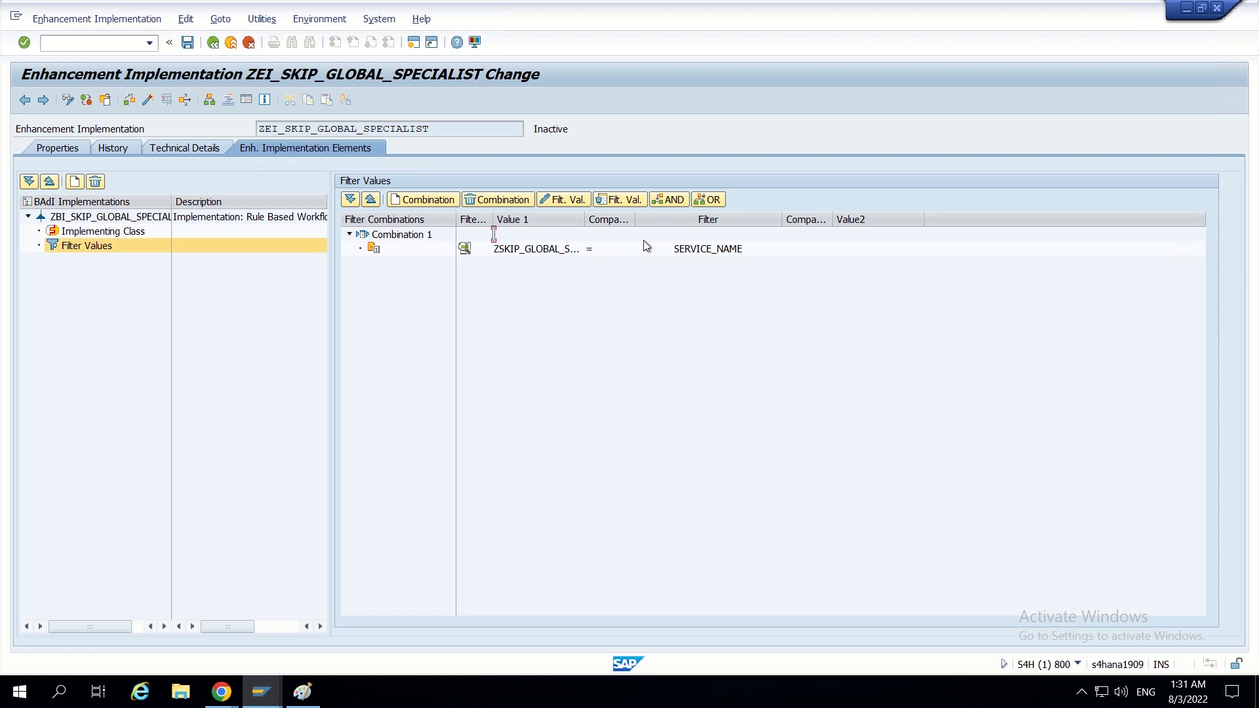
click(189, 42)
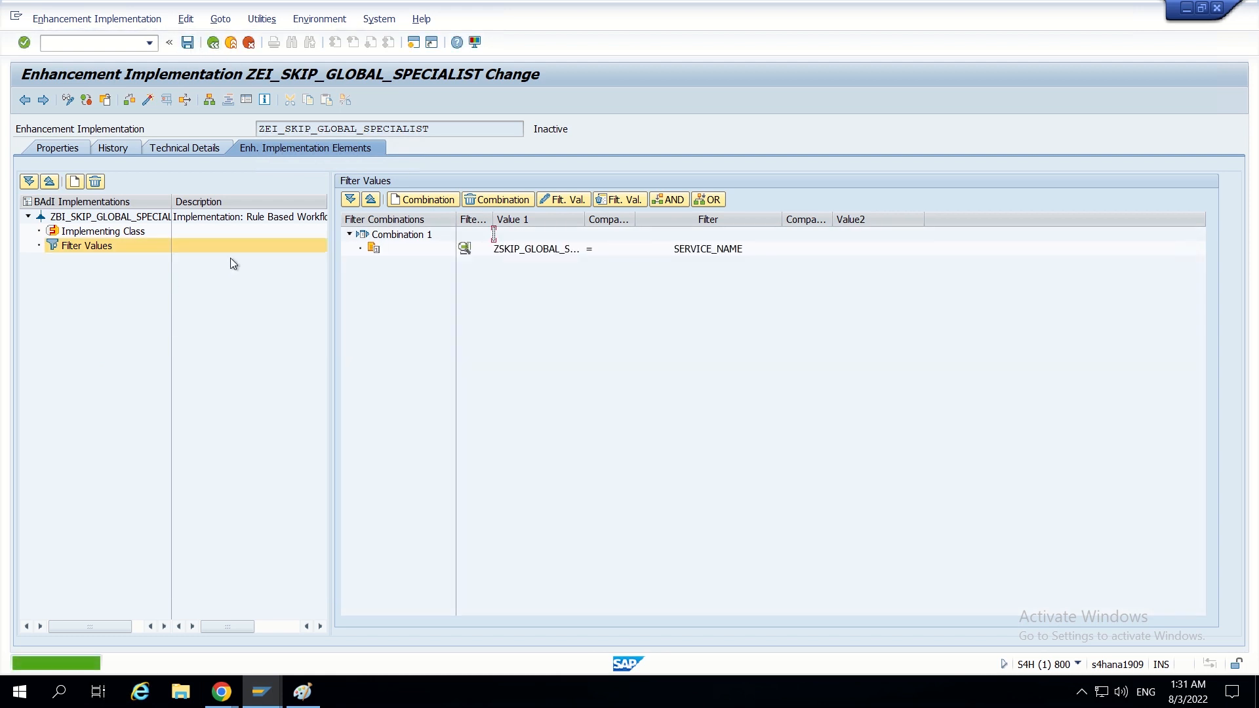
- Open implementing class ZCL_SKIP_GLOBAL_SPECIALIST in change mode and create the implementation of method IF_USMD_SSW_DYNAMIC_AGT_SELECT~GET_DYNAMIC_AGENTS
click(118, 233)
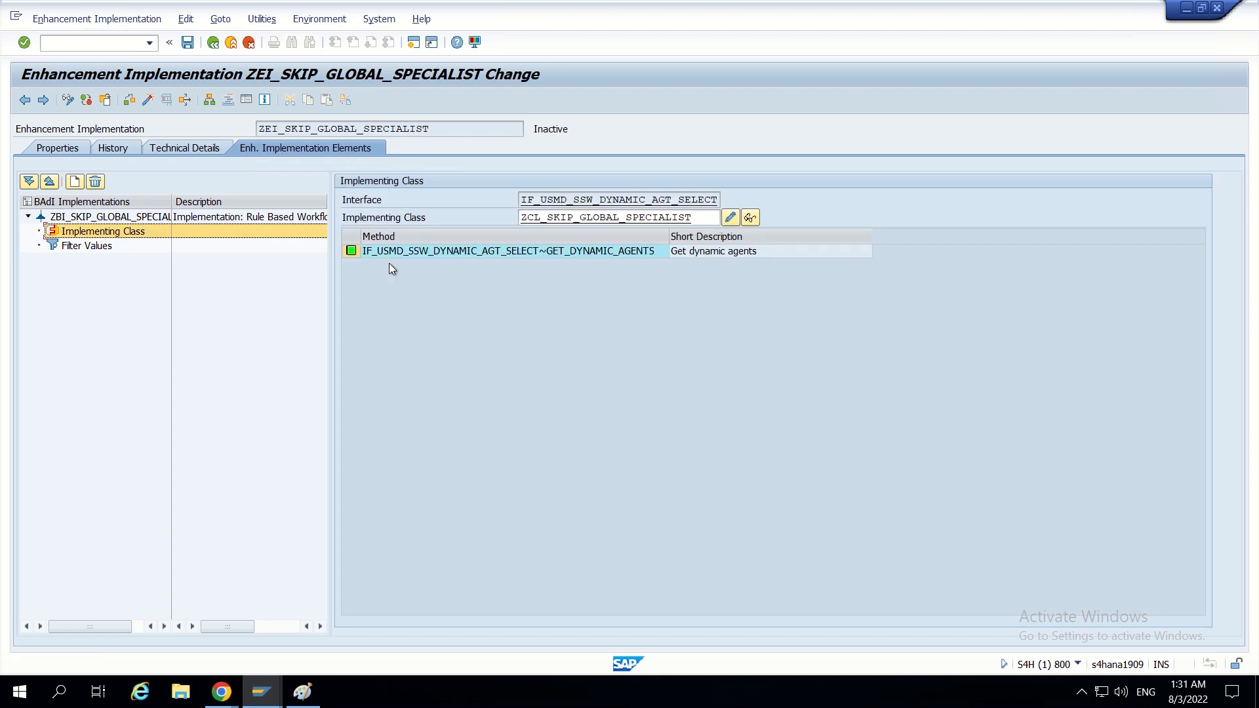
double_click(617, 218)
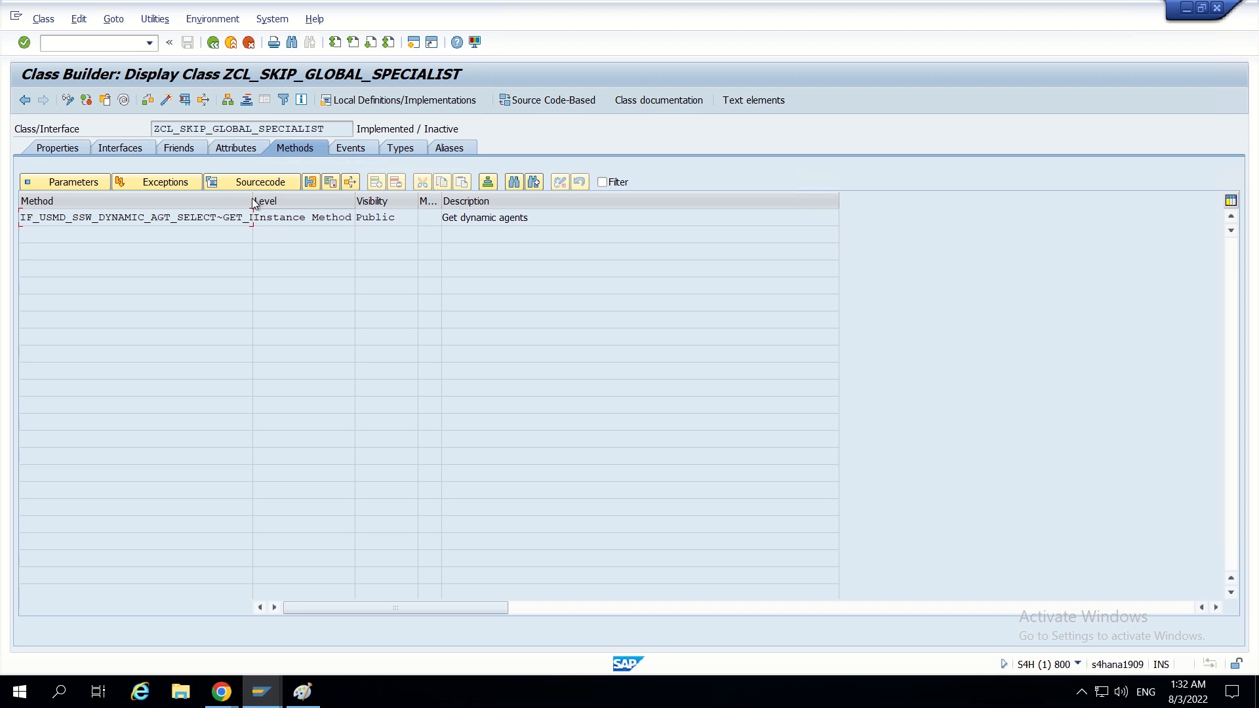
drag(294, 199, 325, 201)
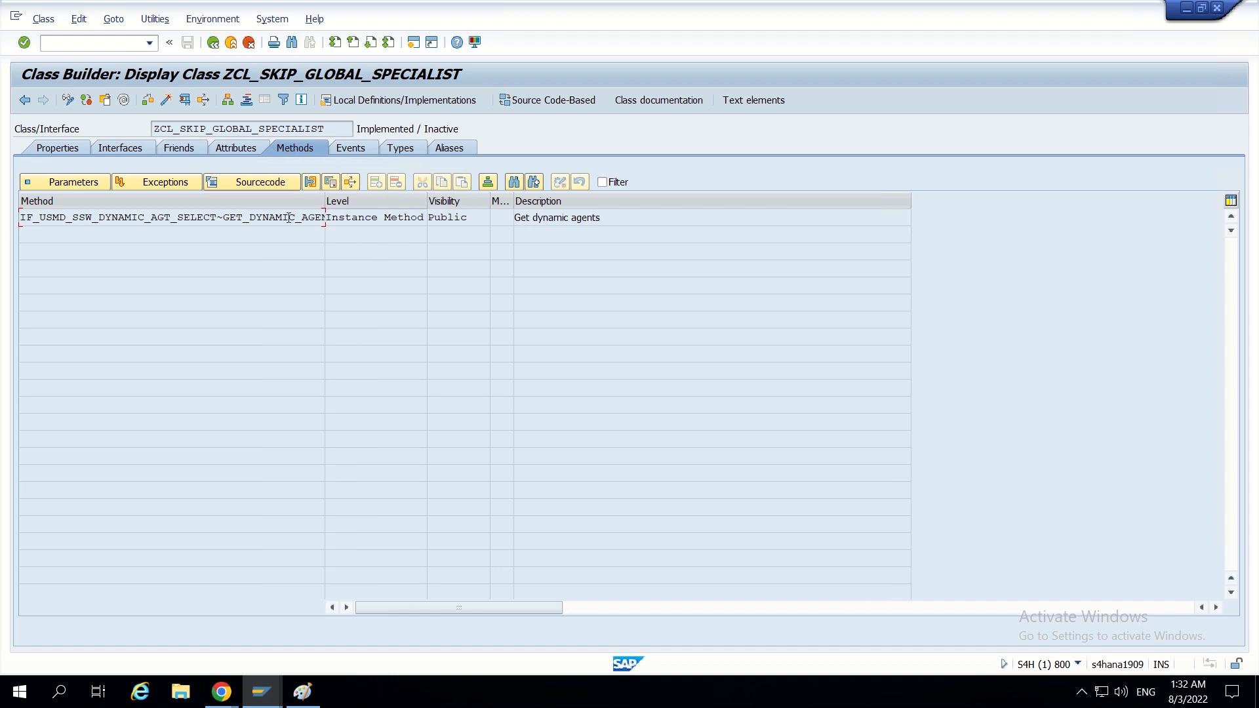
double_click(285, 217)
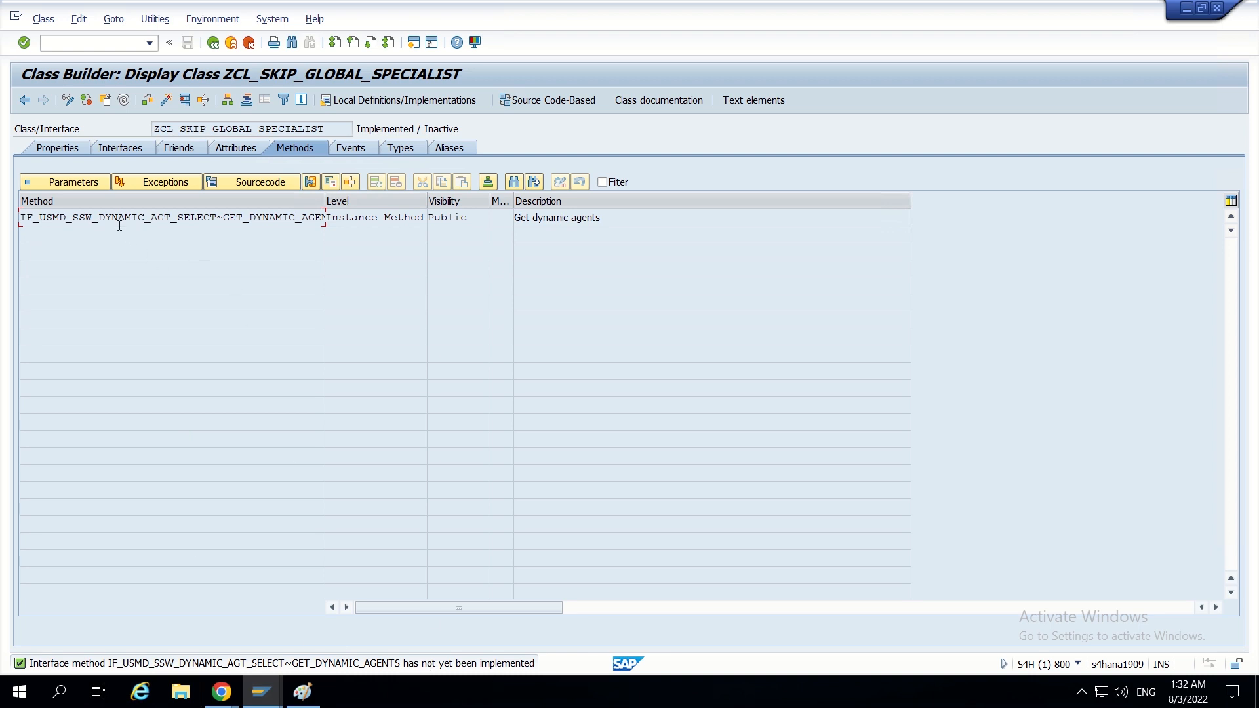
click(110, 149)
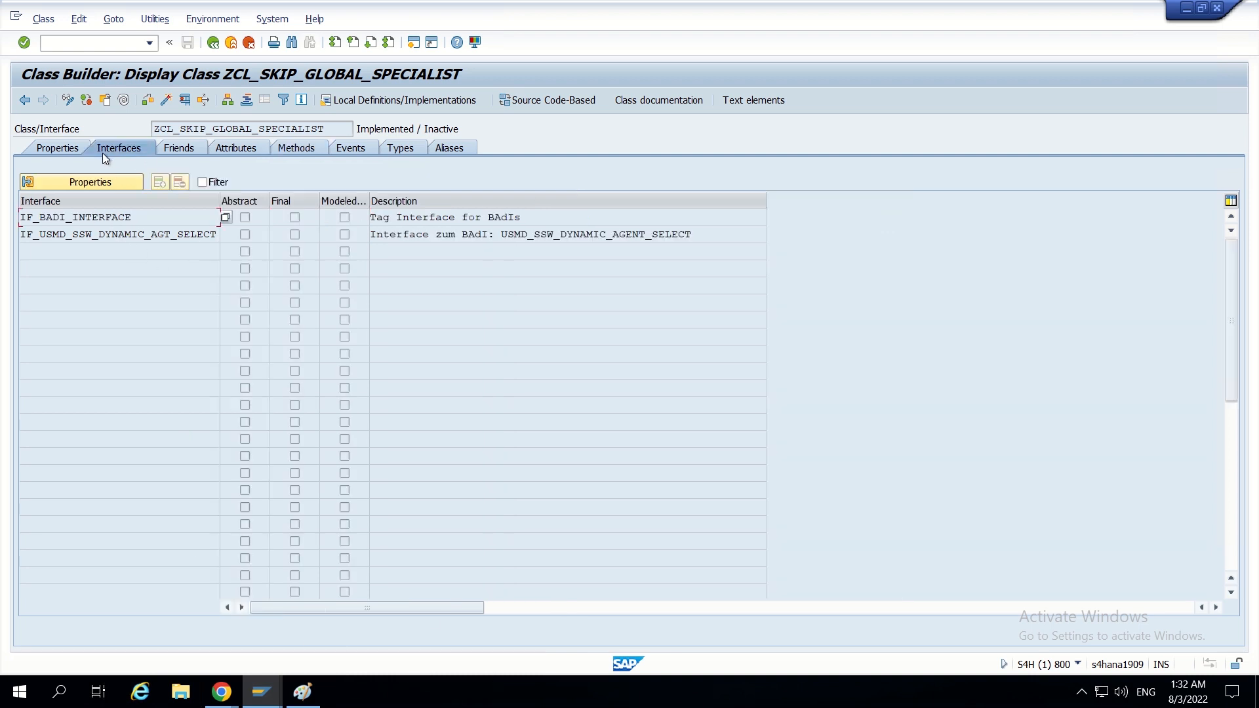
click(314, 146)
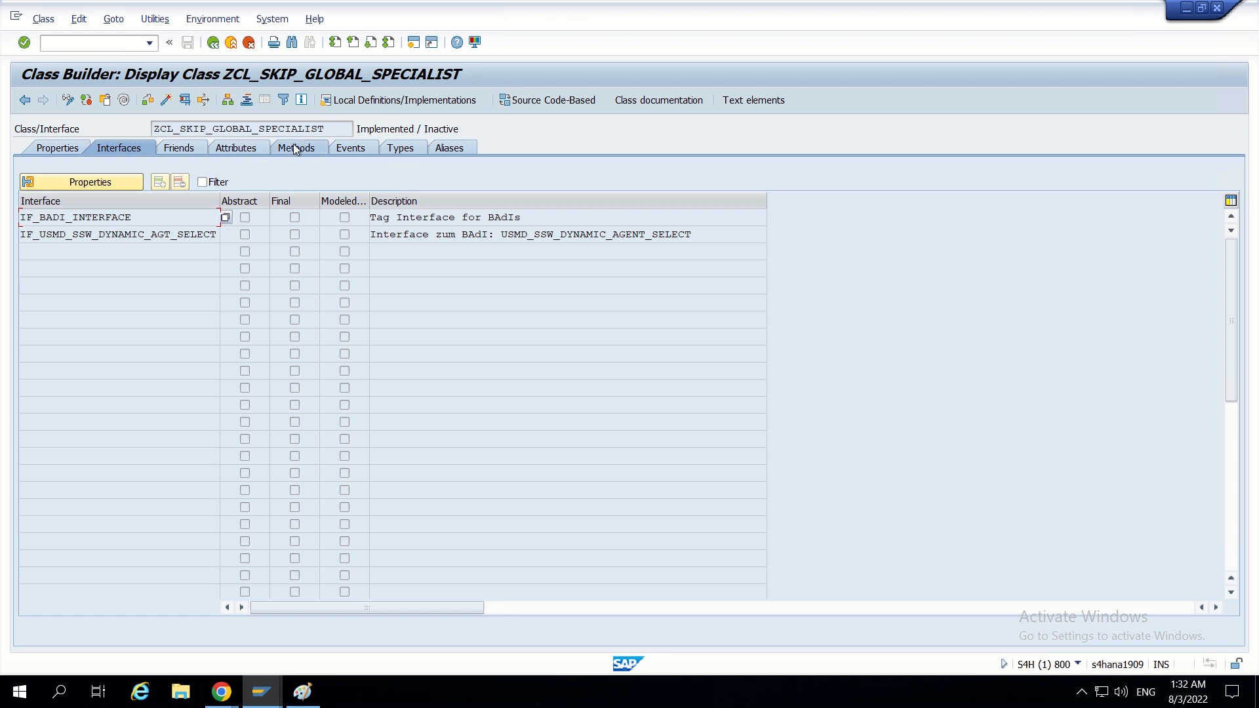
click(67, 100)
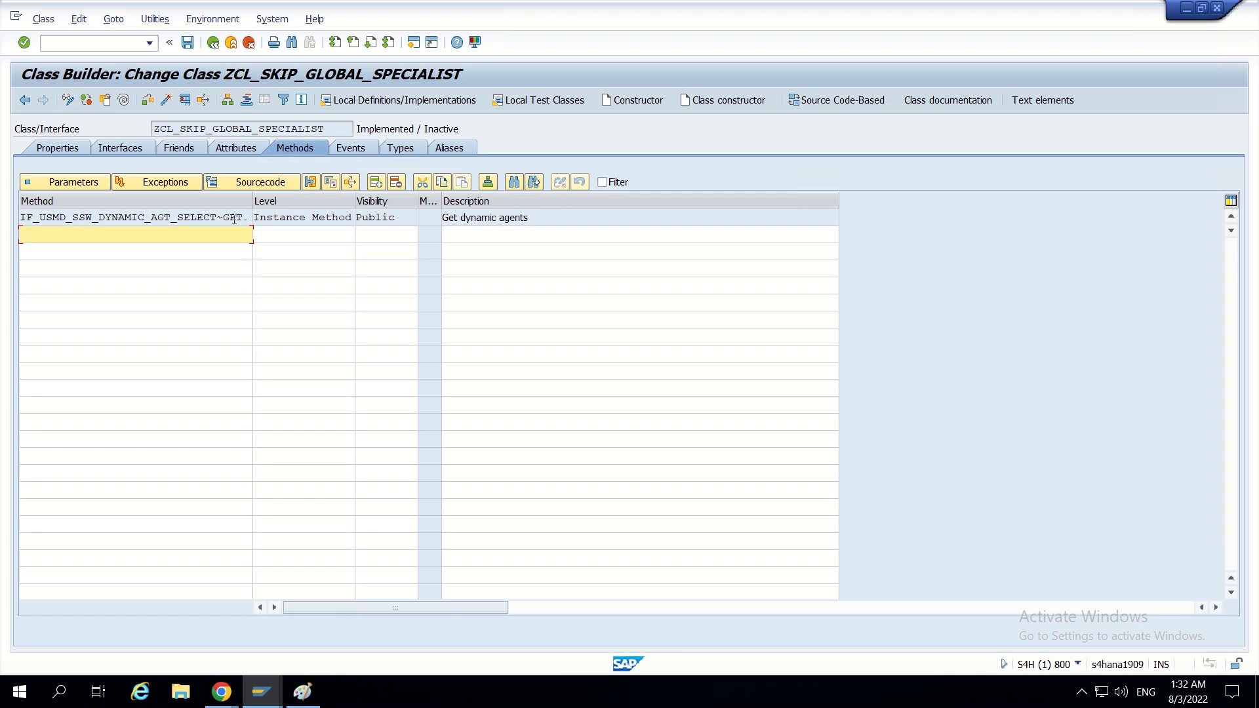
double_click(234, 218)
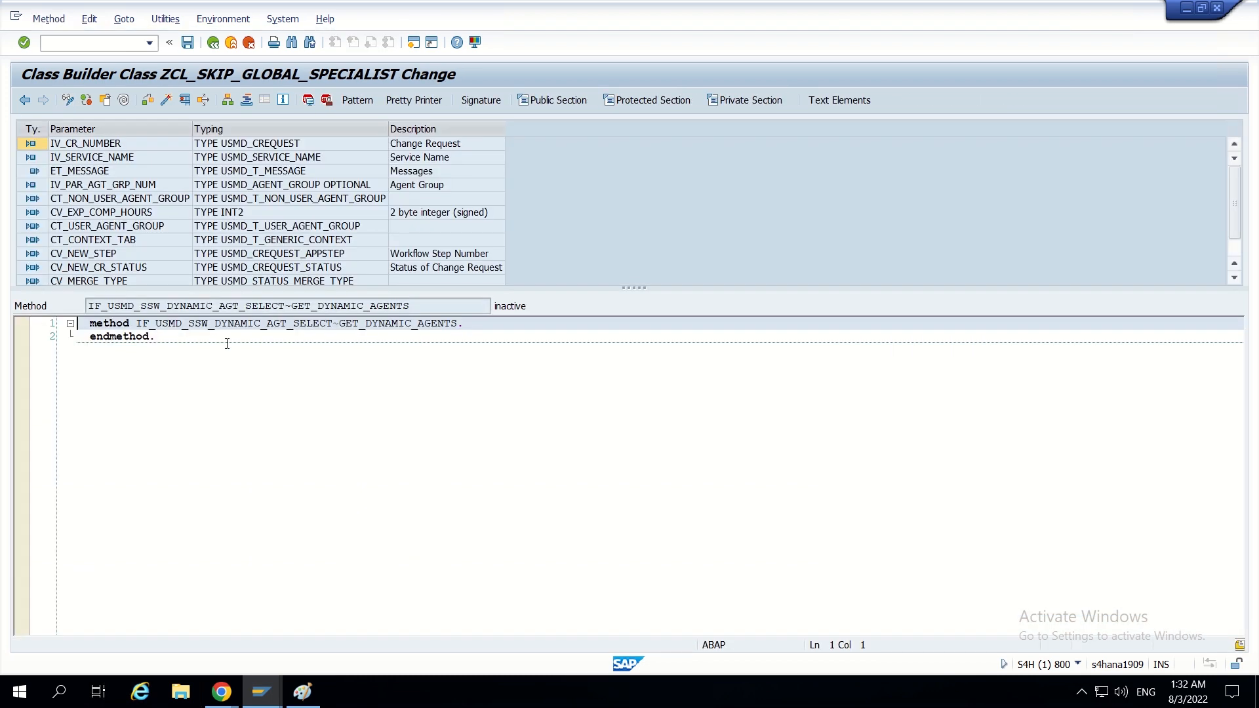
- Activate the class with all its inactive local objects and insert a blank line inside the GET_DYNAMIC_AGENTS method body
click(188, 335)
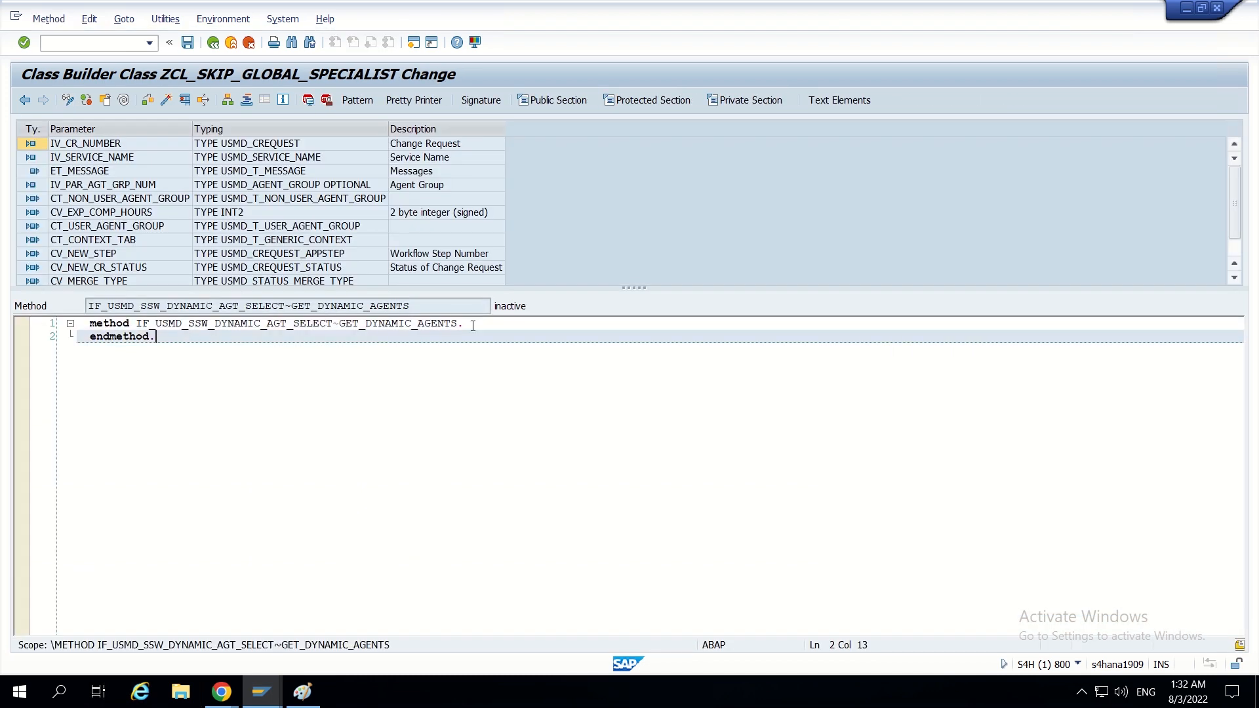
click(165, 100)
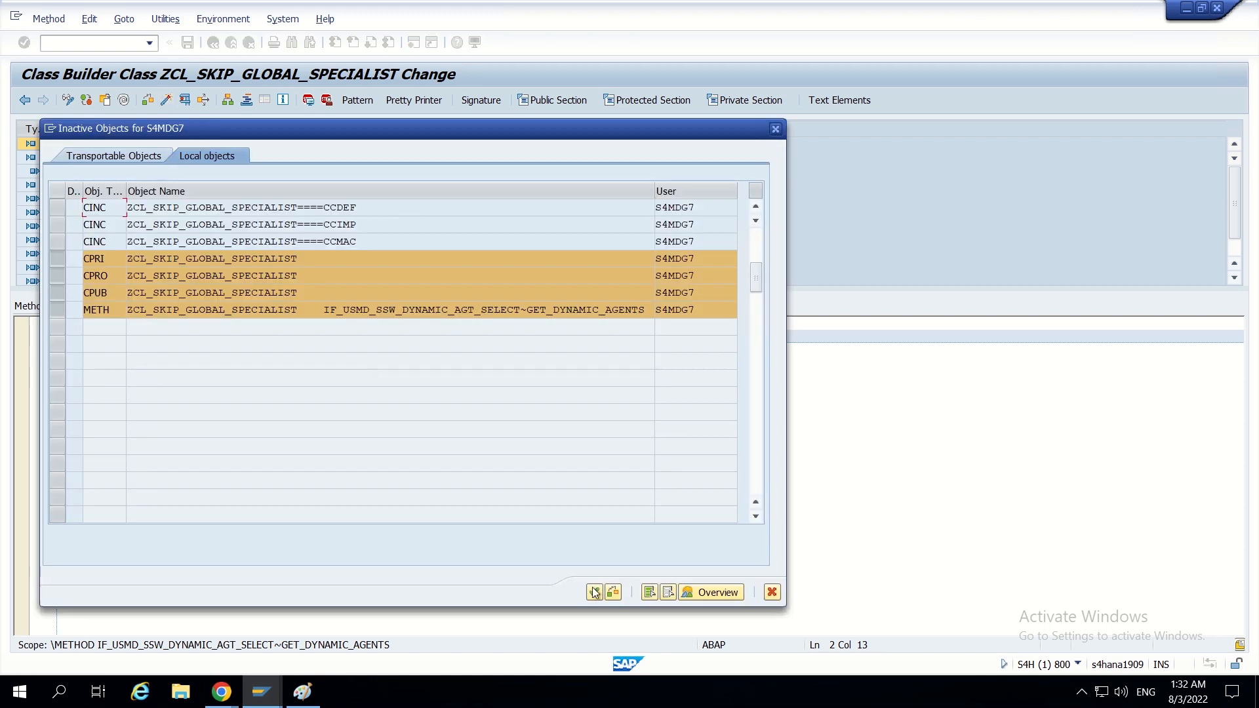
click(594, 592)
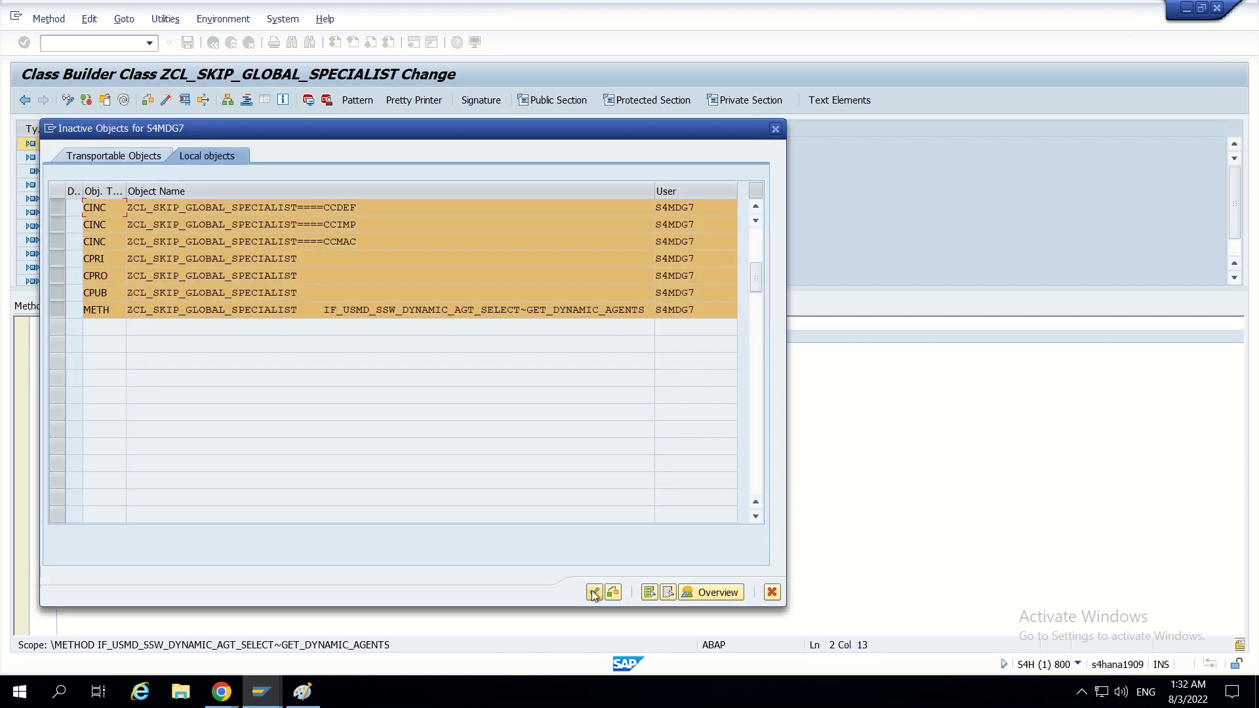
click(594, 592)
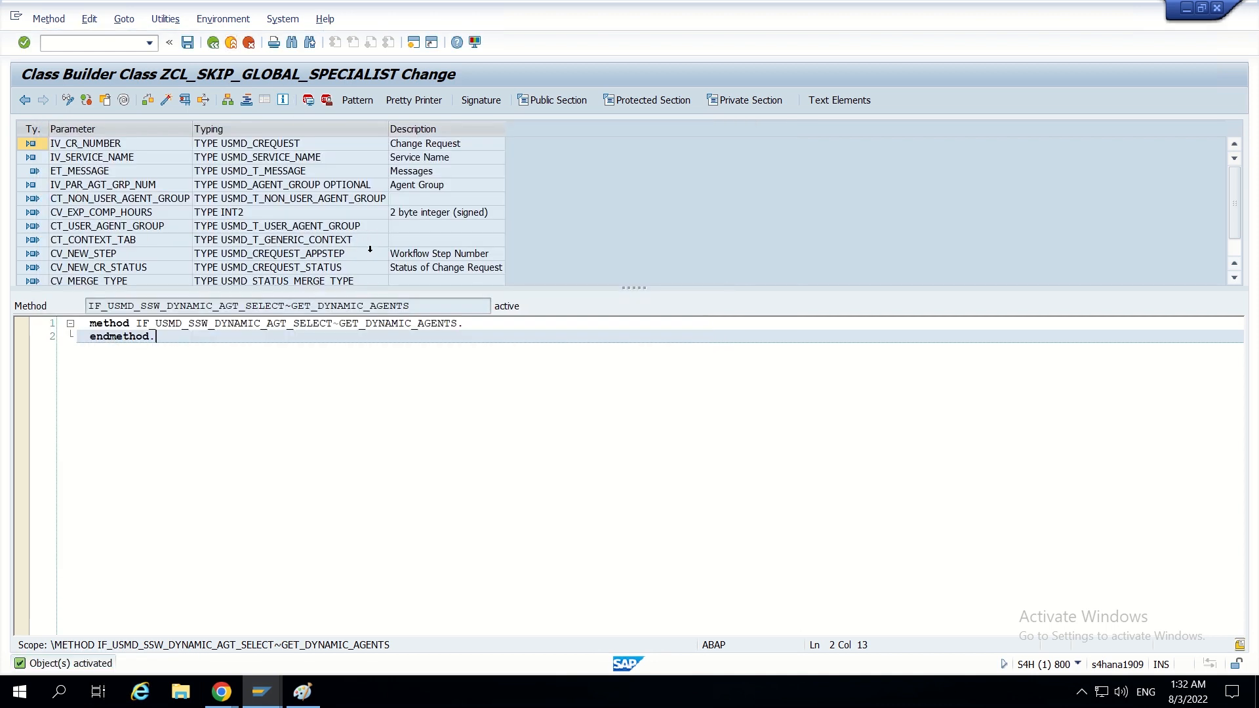
click(488, 325)
key(Return)
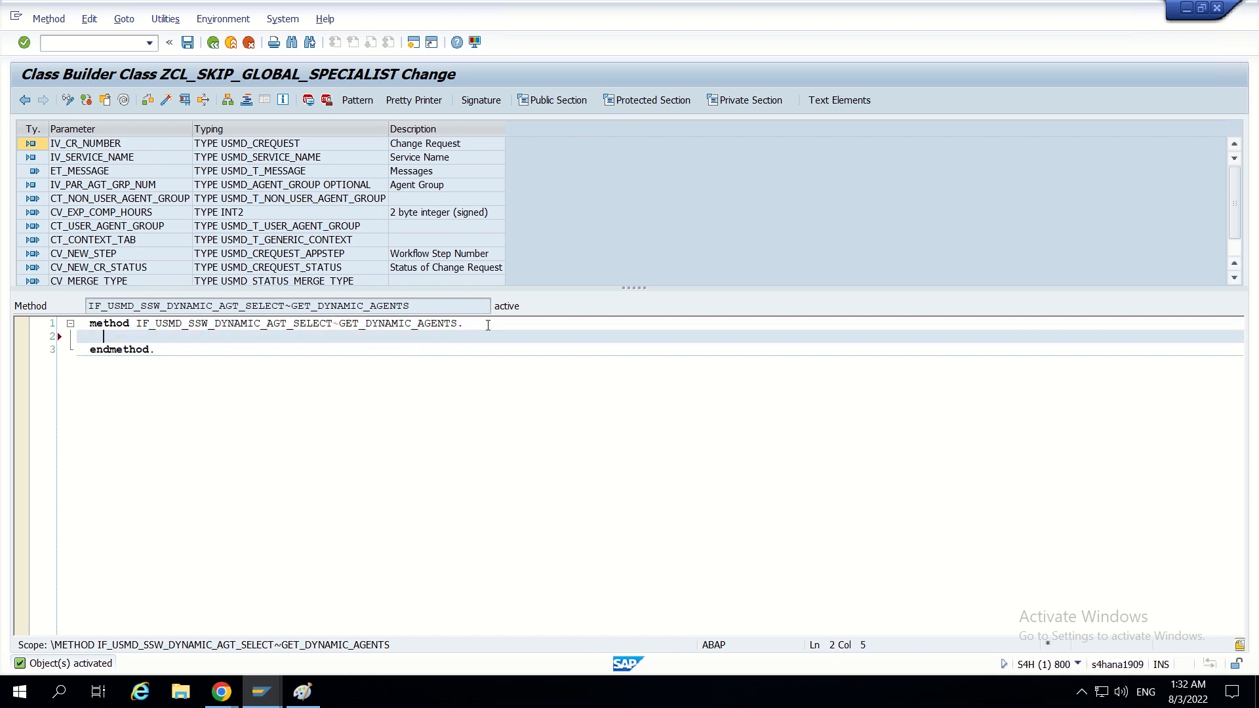
- Switch to the BRFplus Catalog Browser in Chrome and examine the single value and user agent decision tables
click(221, 692)
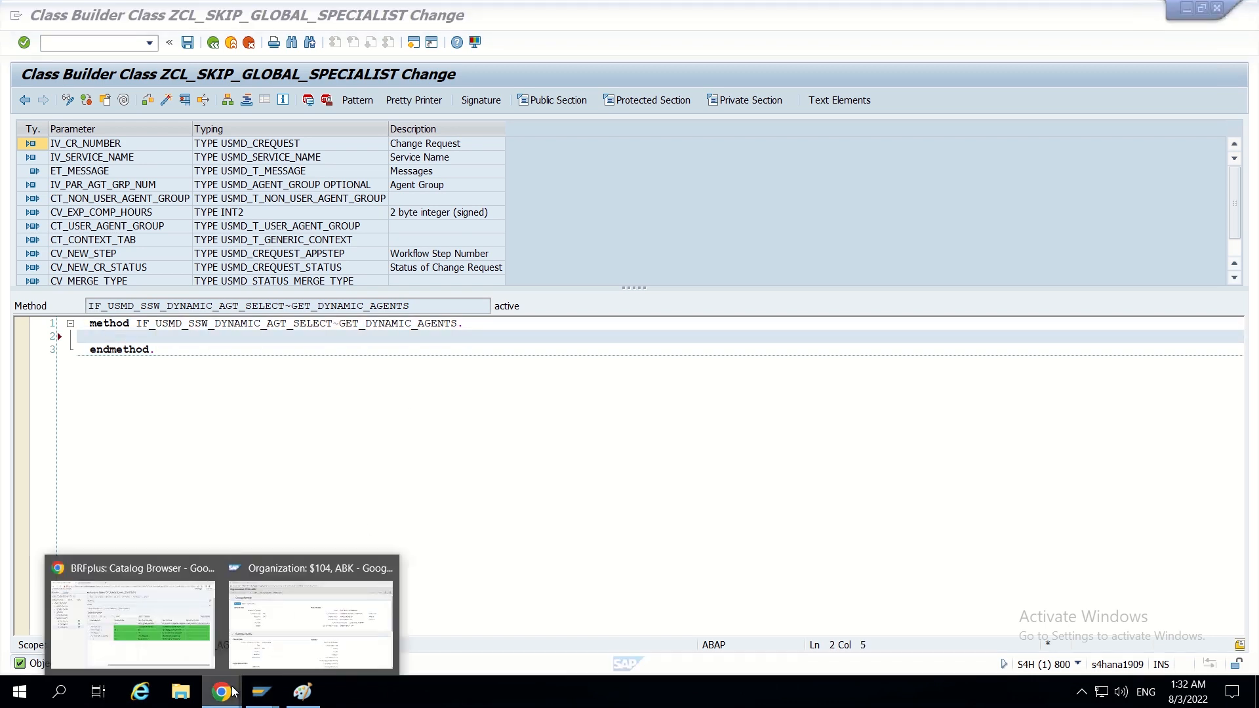
click(190, 624)
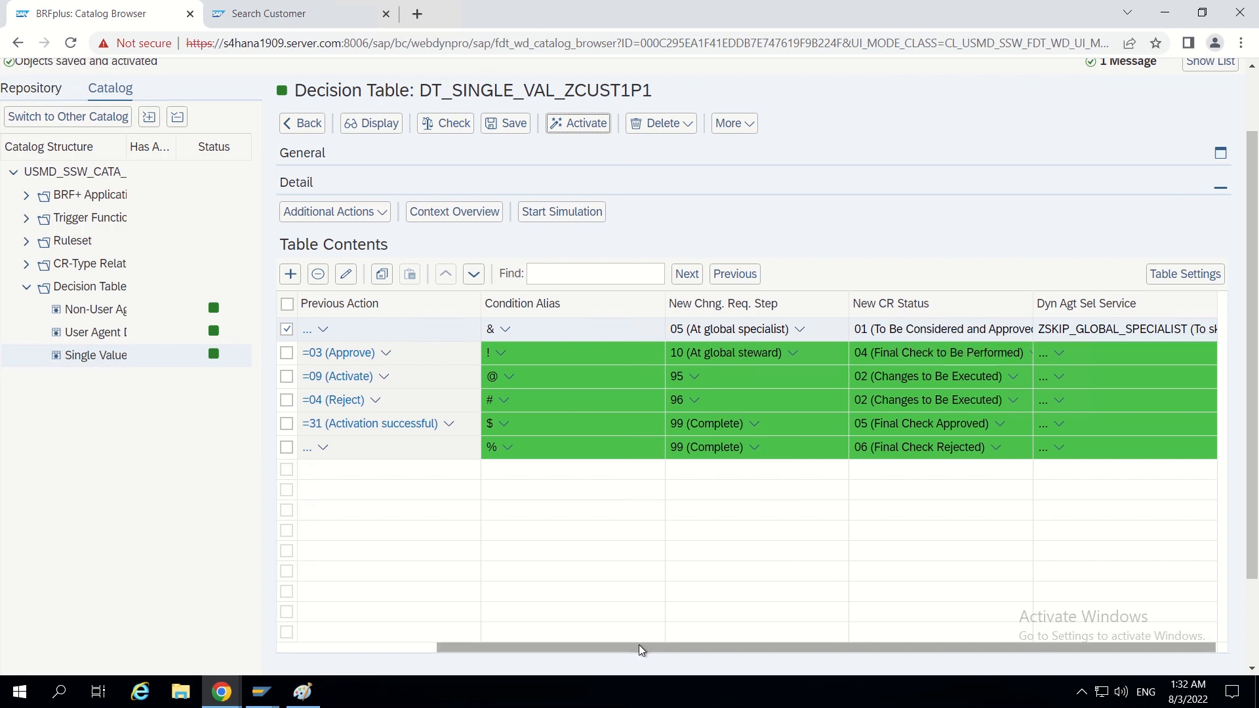
drag(639, 644, 597, 641)
click(104, 335)
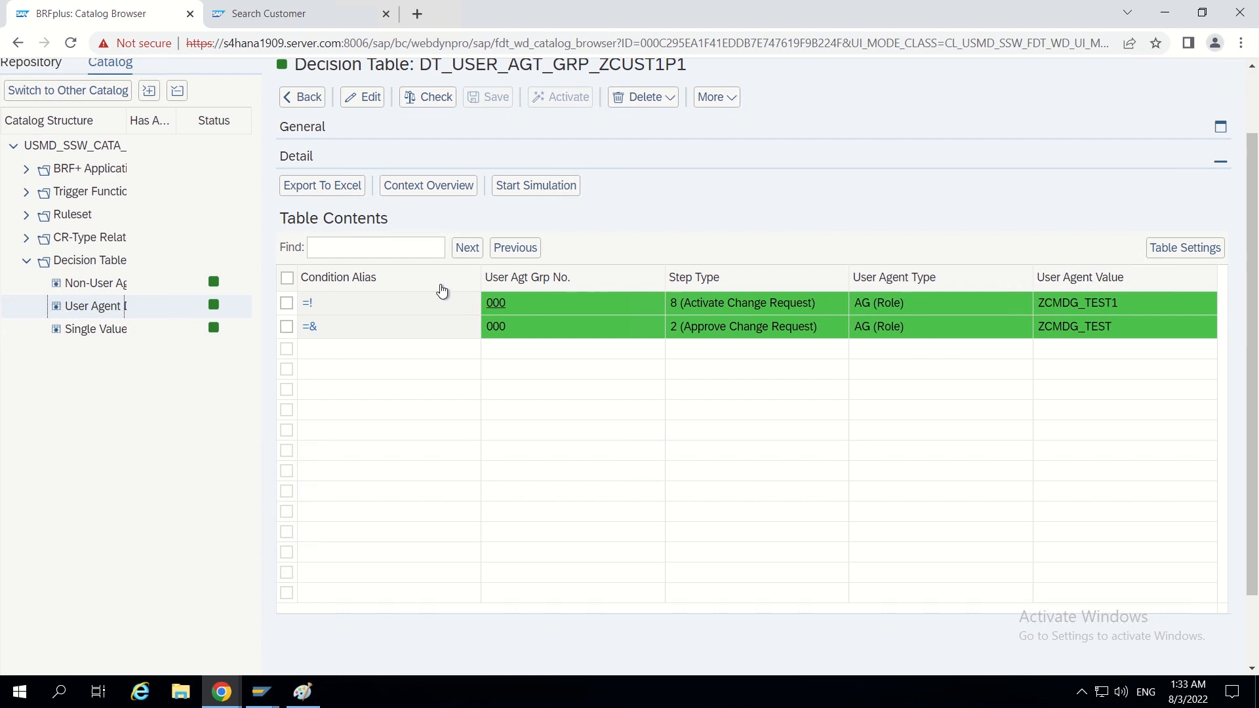
- Return to the SAP Class Builder, save the method and examine CT_USER_AGENT_GROUP's type down to the components of structure USMD_S_USER_AGENT
mouse_move(262, 692)
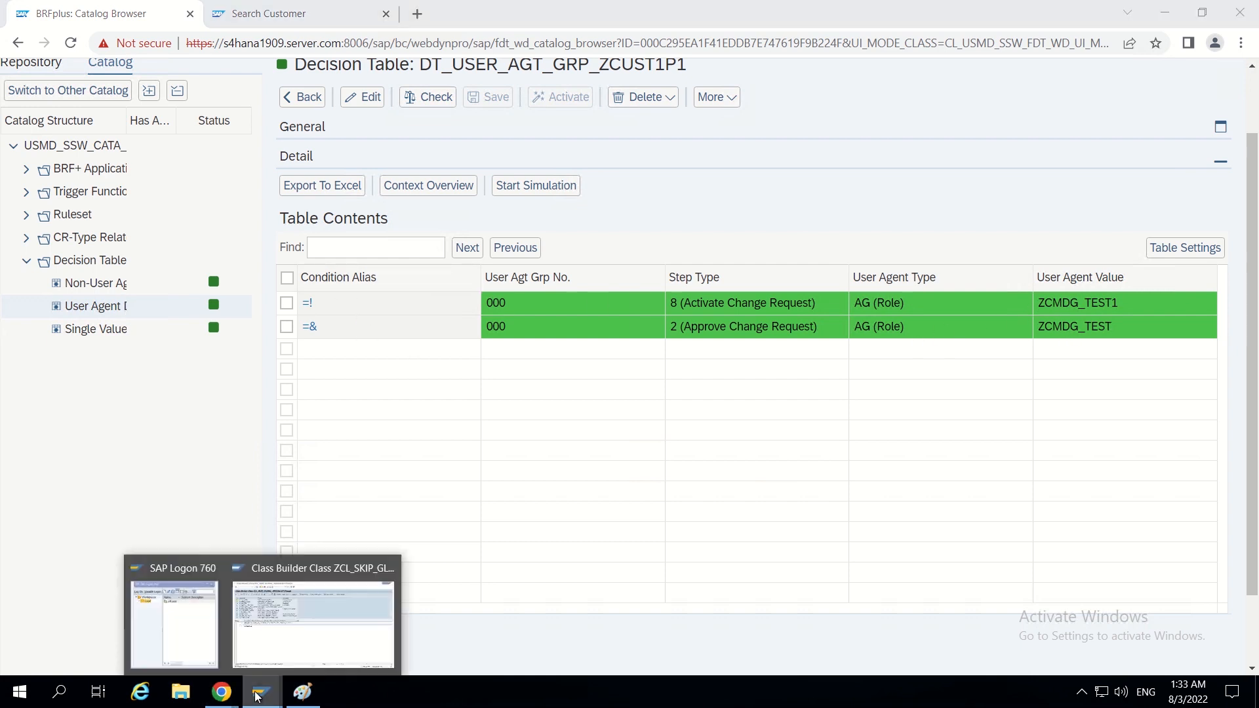
click(309, 641)
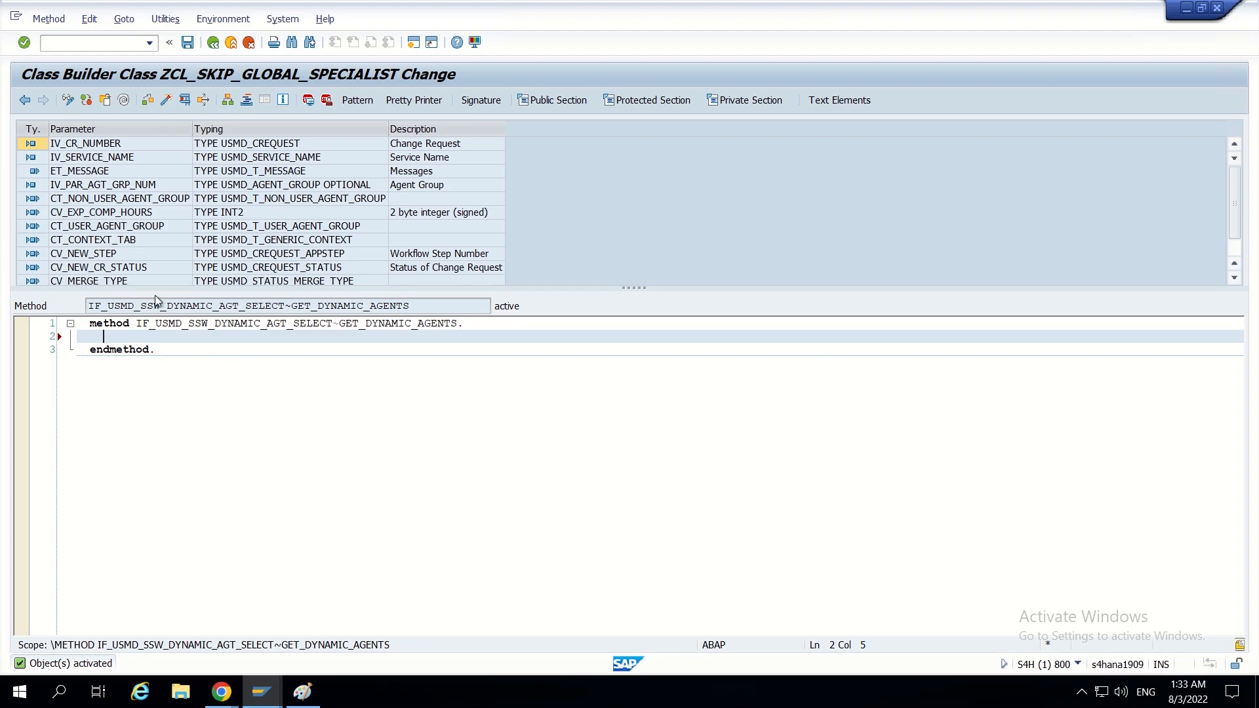
click(107, 226)
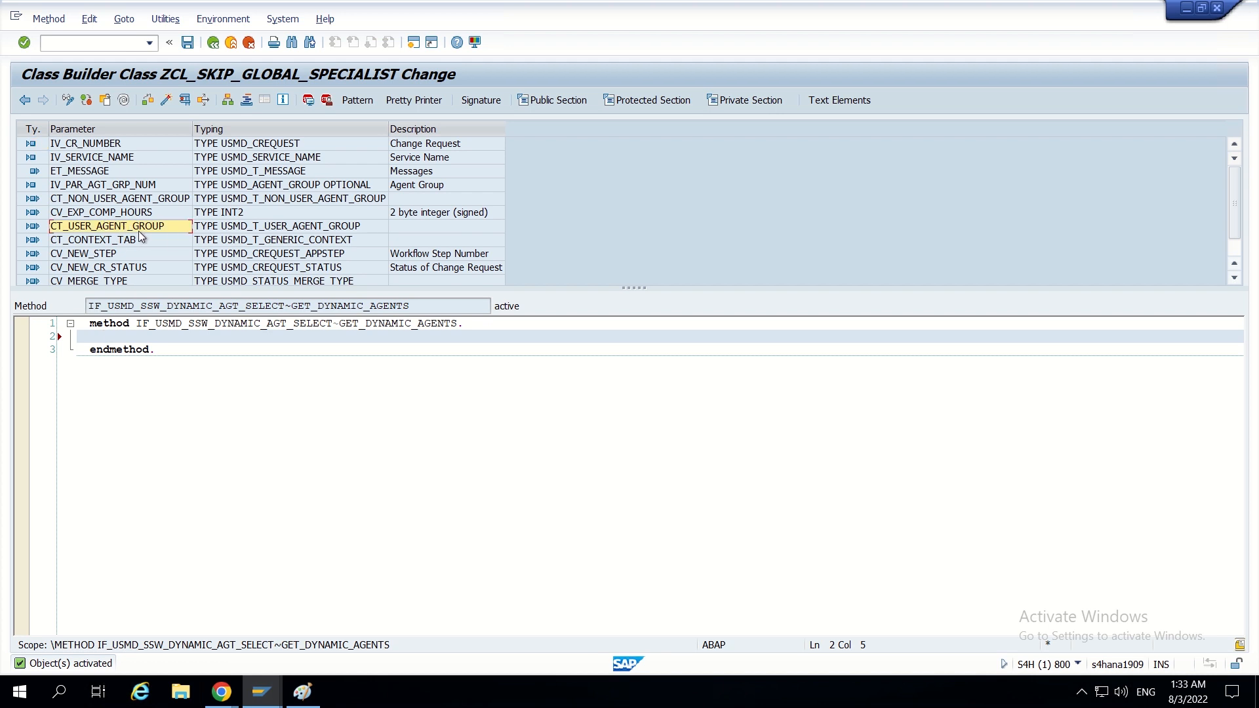
click(158, 336)
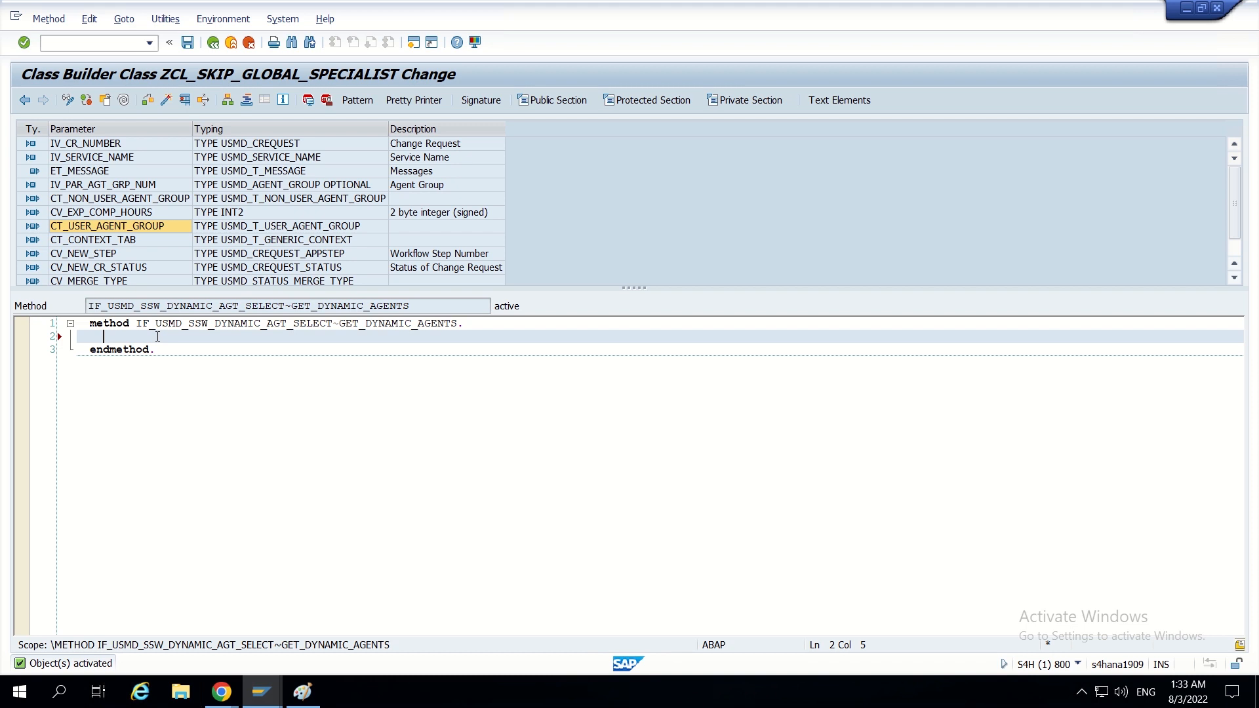
double_click(234, 227)
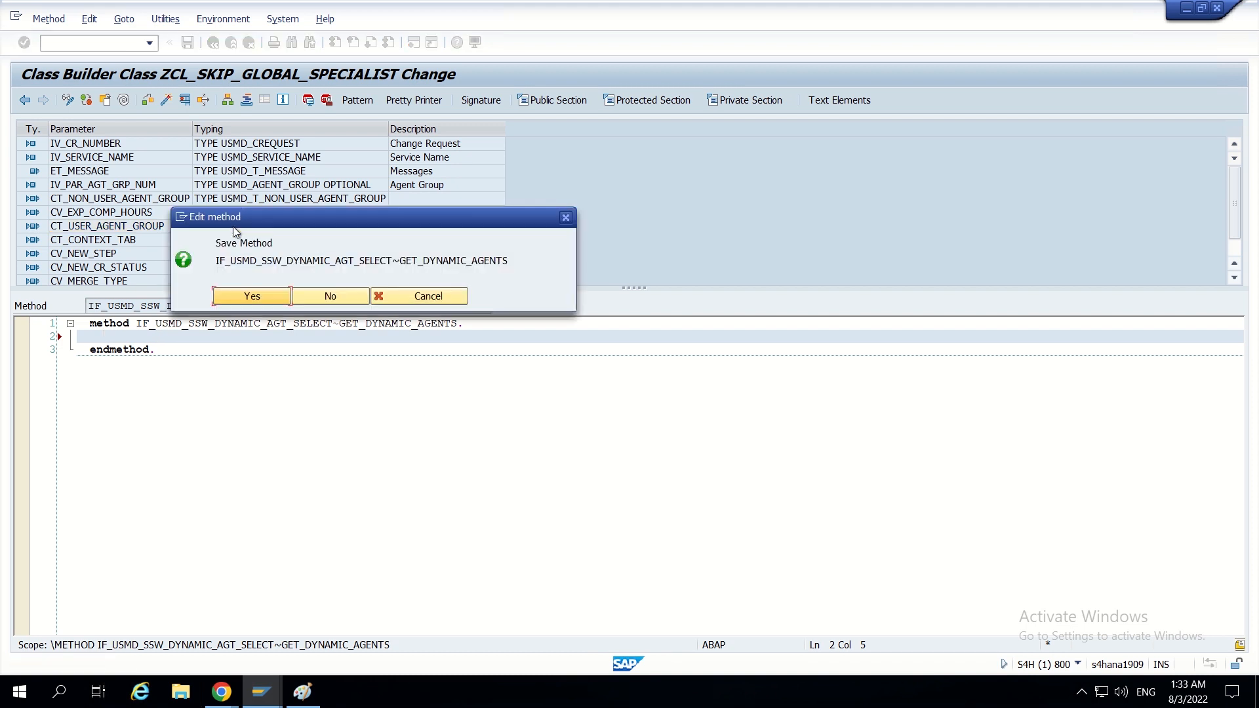
click(251, 296)
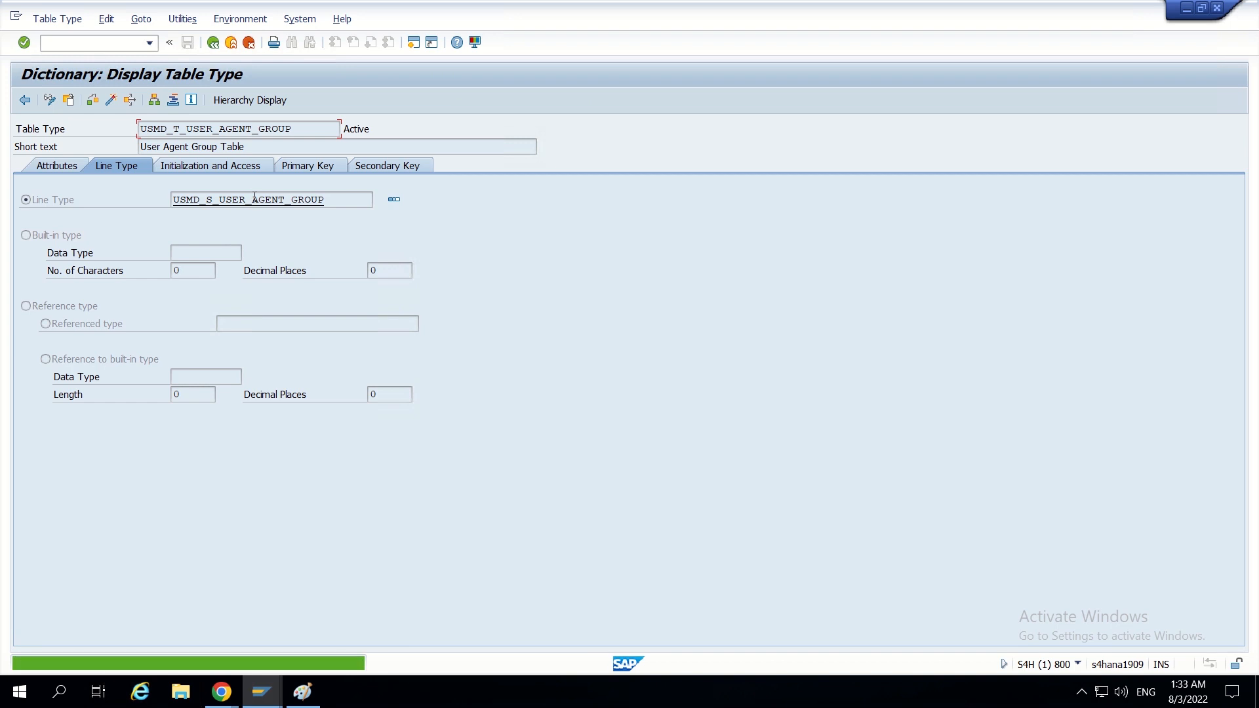
double_click(251, 200)
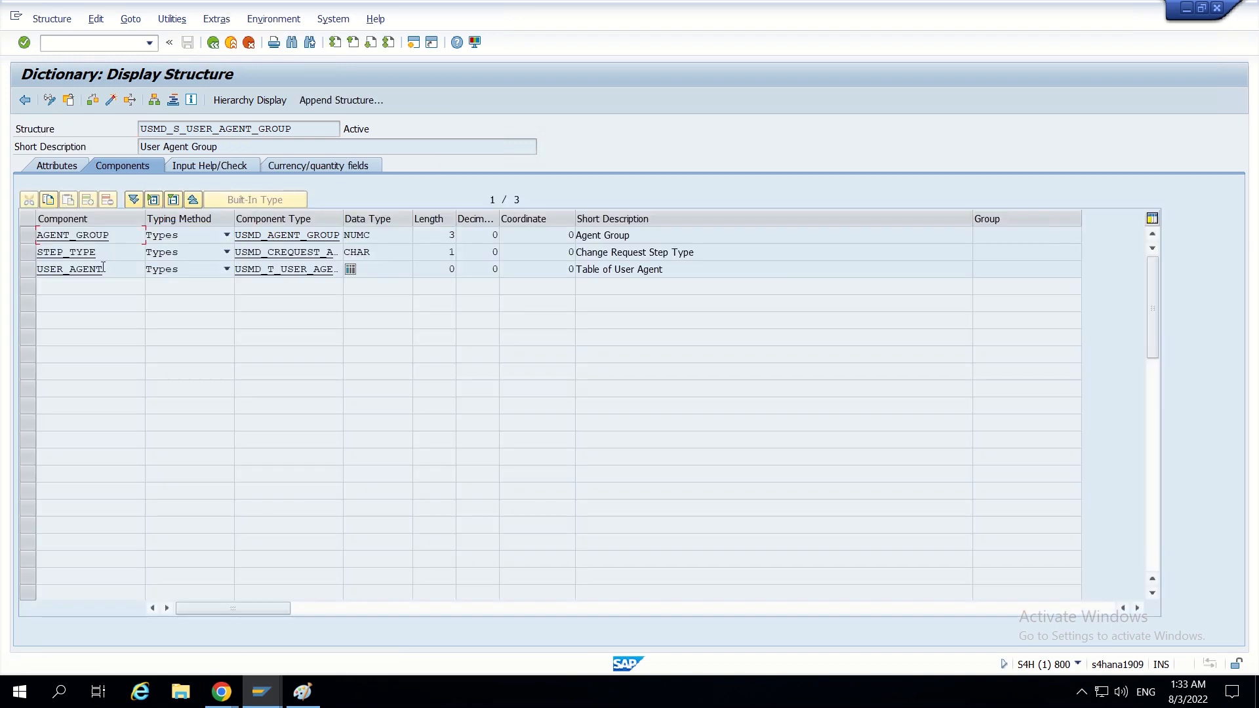
double_click(264, 269)
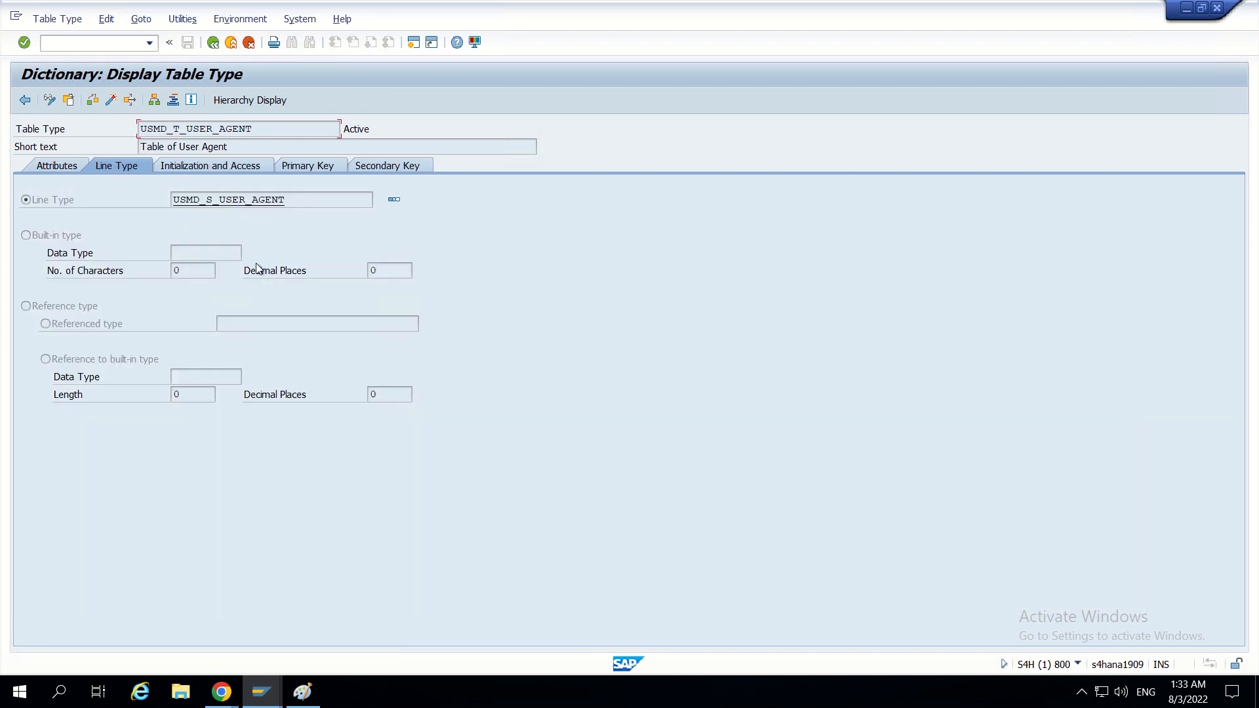
double_click(261, 200)
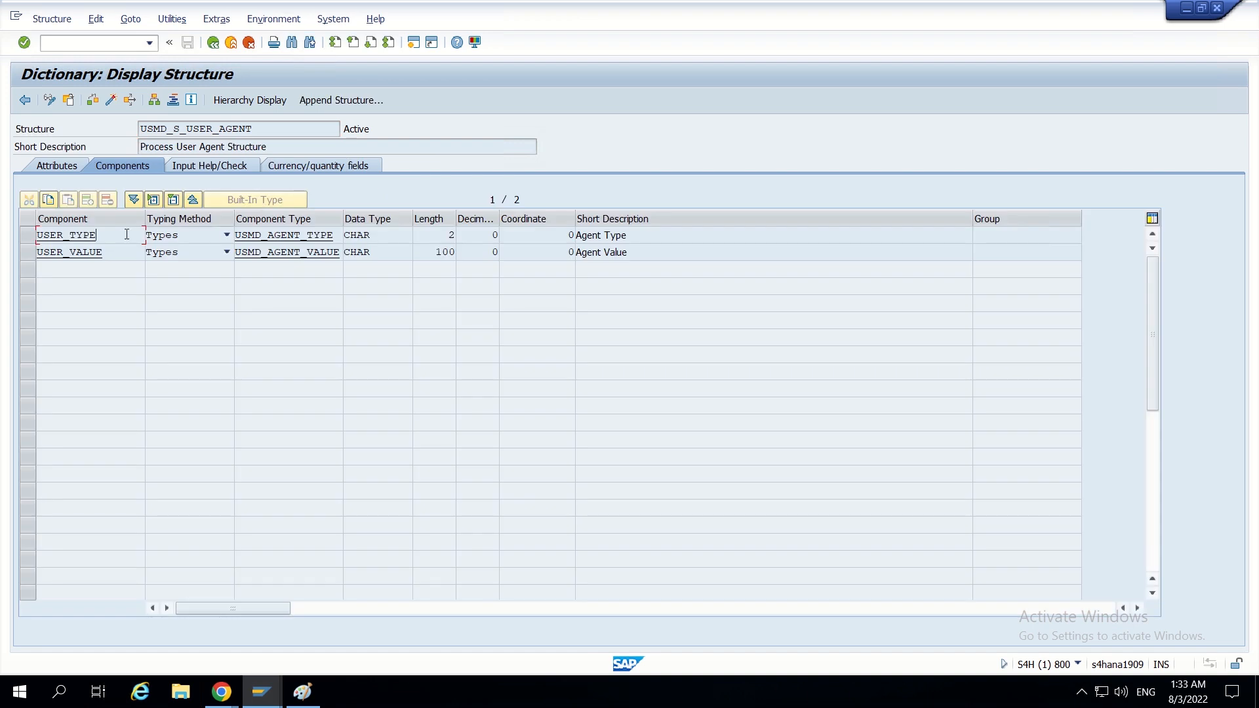
- Examine the fixed values of domain USMD_AGENT_TYPE behind component USER_TYPE, including the Role entry, and return to structure USMD_S_USER_AGENT
double_click(309, 238)
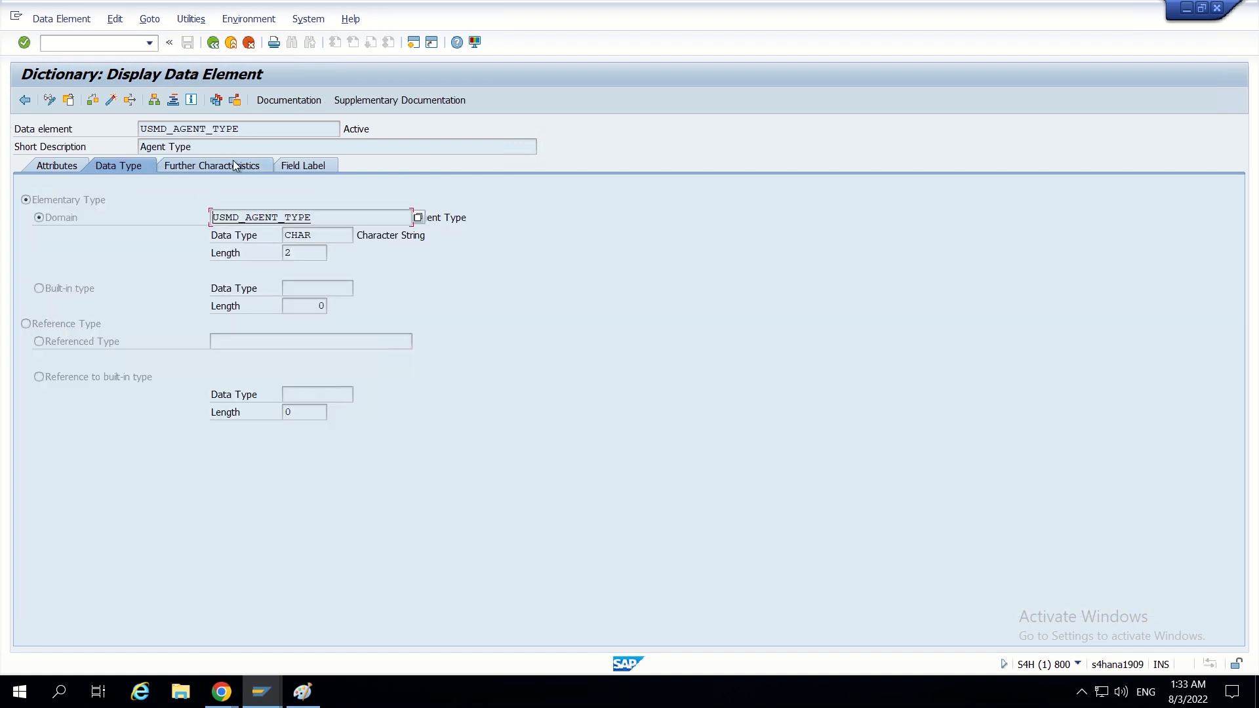
double_click(260, 217)
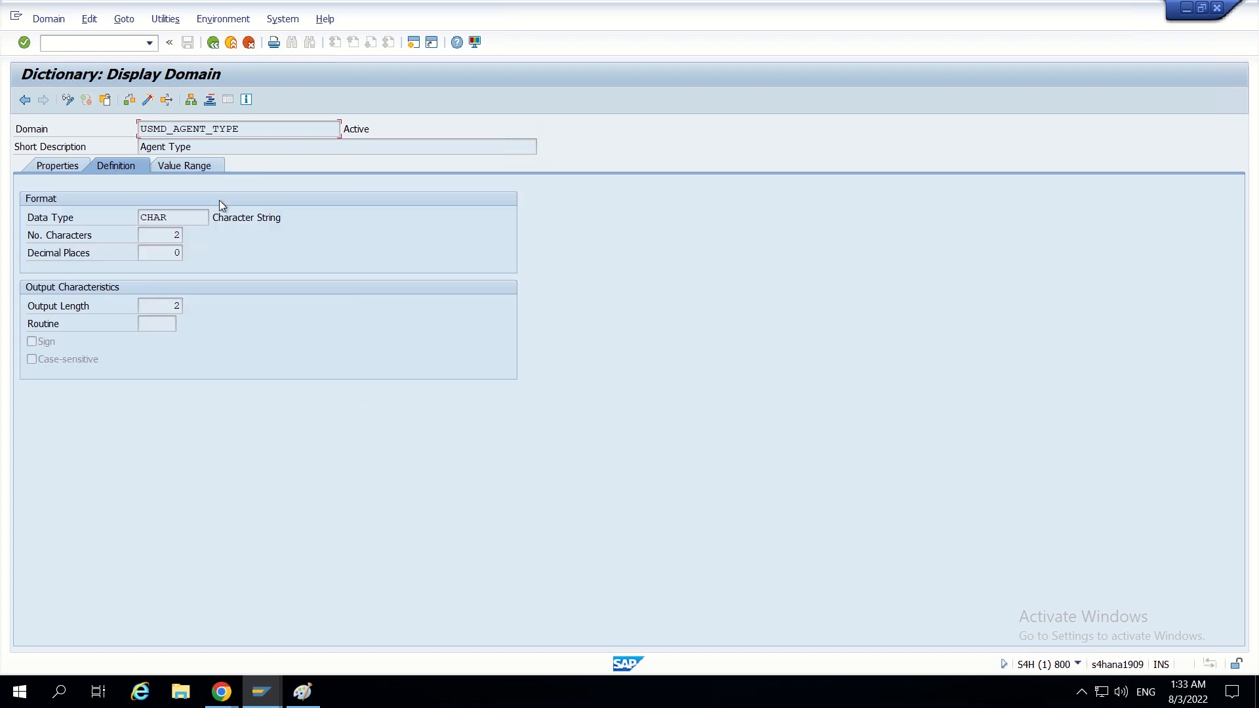
click(193, 168)
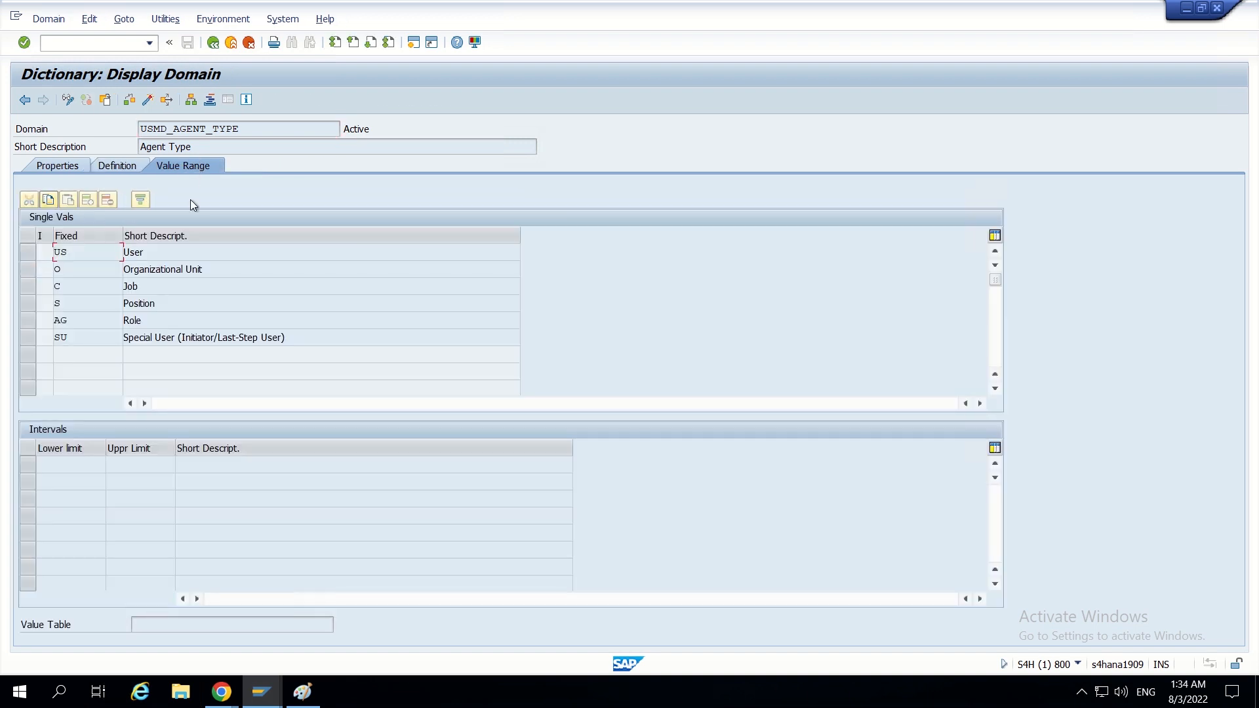
double_click(152, 320)
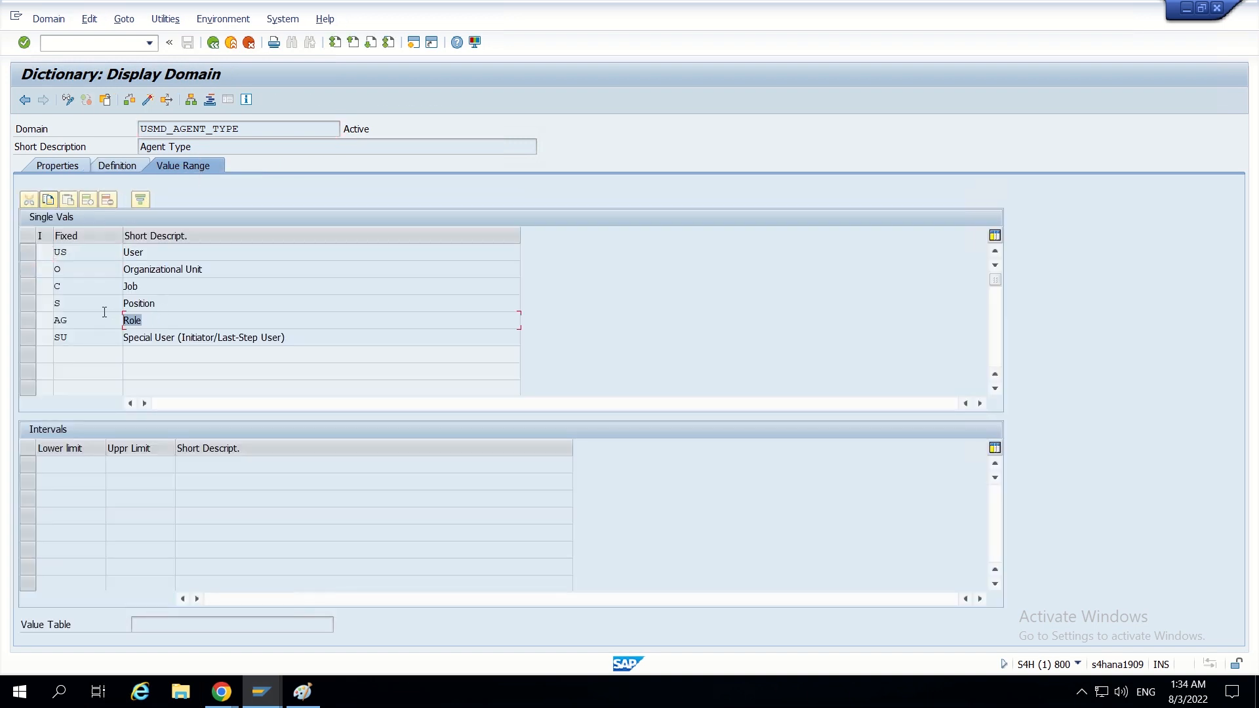
click(213, 45)
click(213, 45)
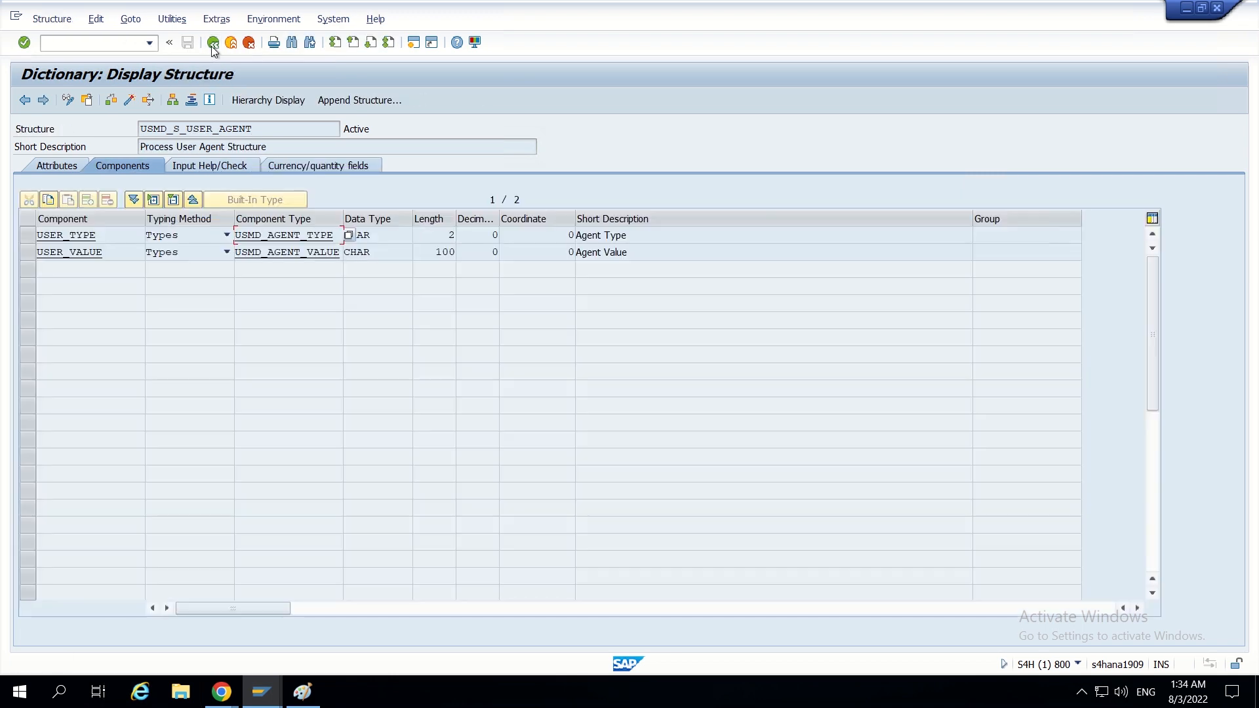
- Highlight component USER_VALUE in the structure and switch to Paint to examine the agents assigned in the workflow diagram
click(111, 255)
drag(111, 256, 36, 257)
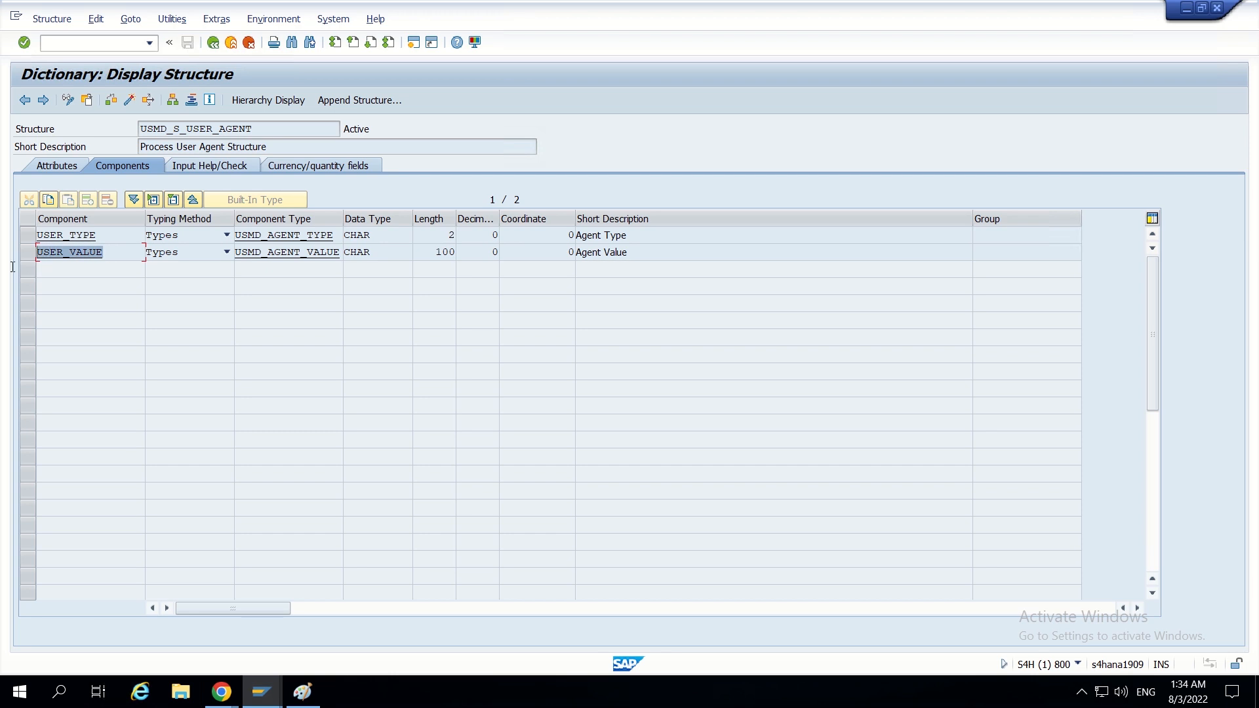
click(120, 245)
drag(118, 250, 29, 253)
click(303, 692)
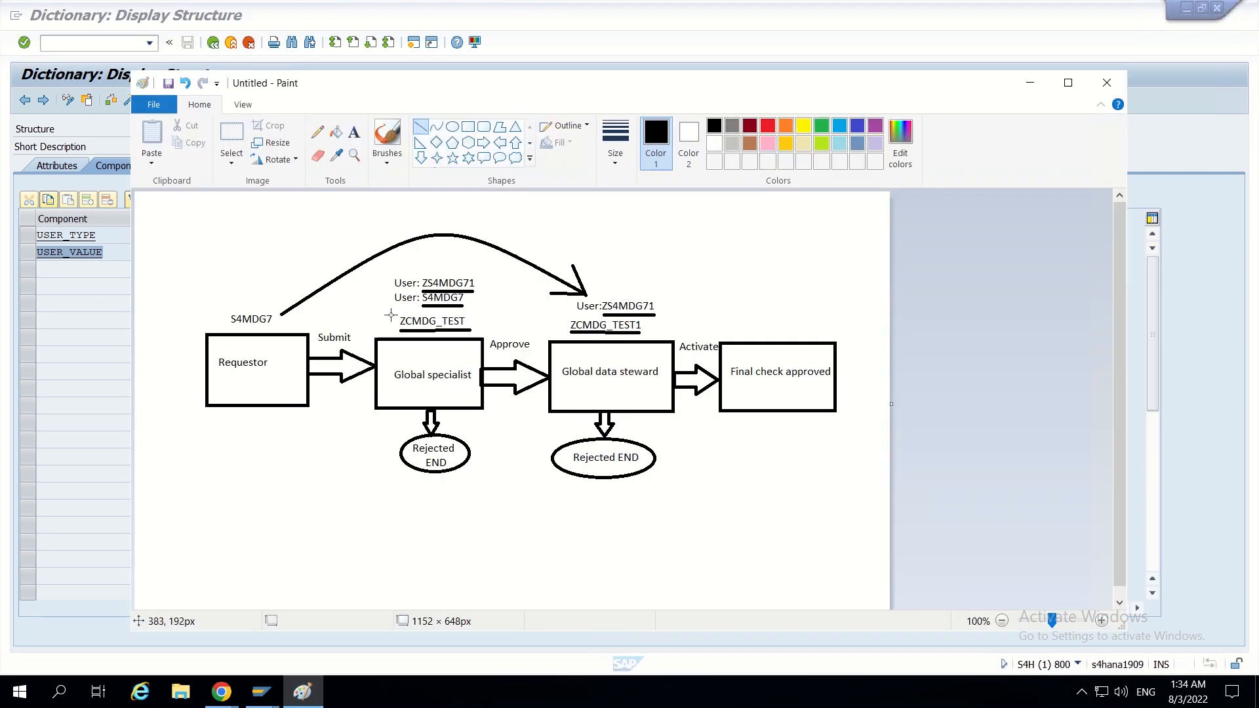